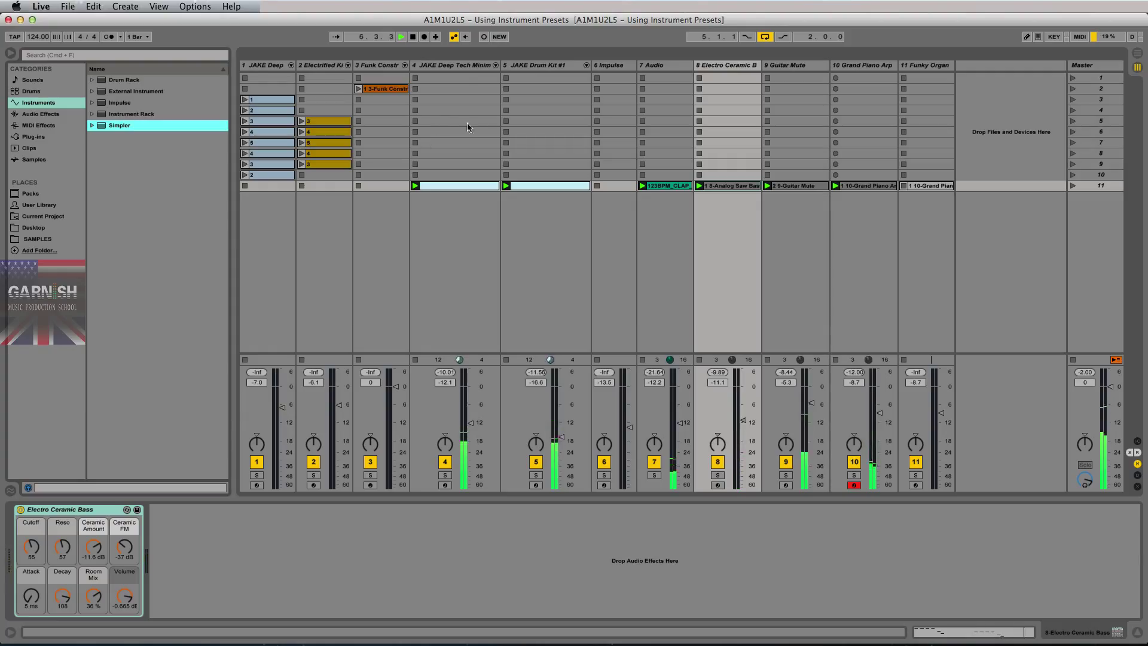
Select the JAKE Deep Tech Minimal track, then JAKE Drum Kit #1 to reveal its Kick-808 Simpler
click(461, 67)
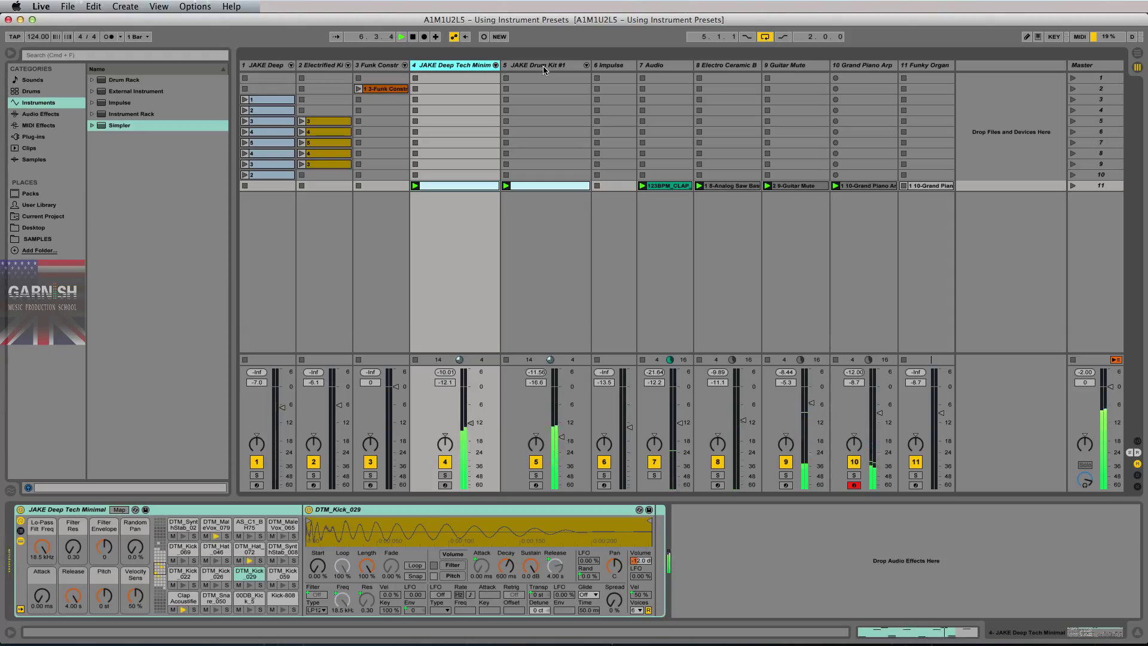
click(544, 67)
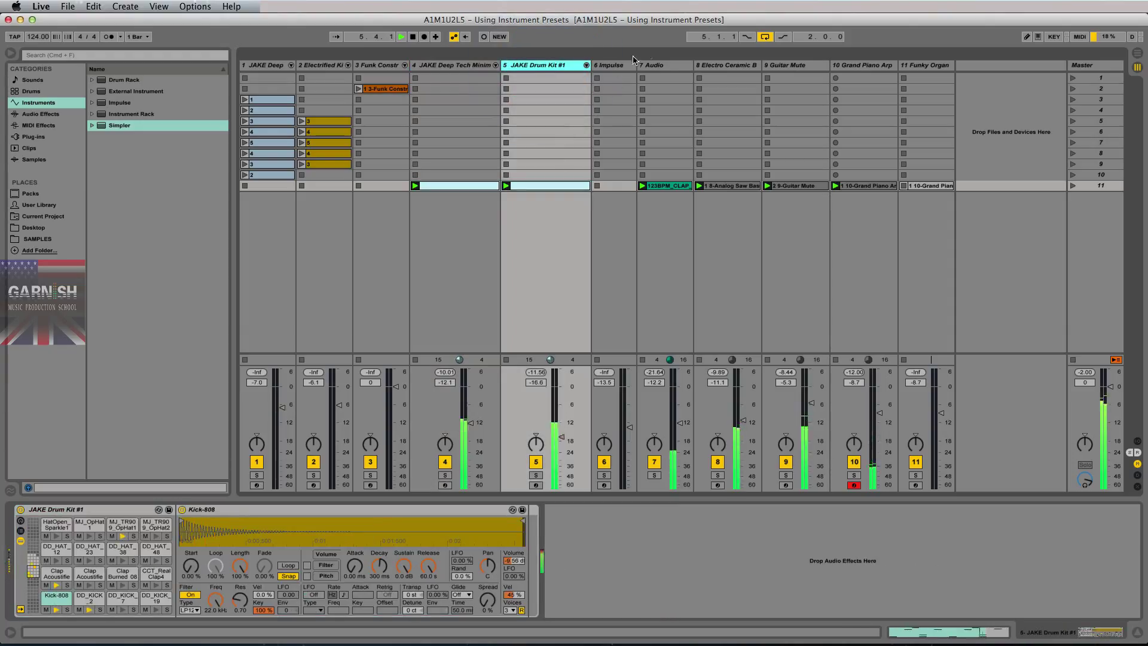
Open the Audio track's clap loop clip and enlarge the clip Detail View
click(672, 68)
click(668, 187)
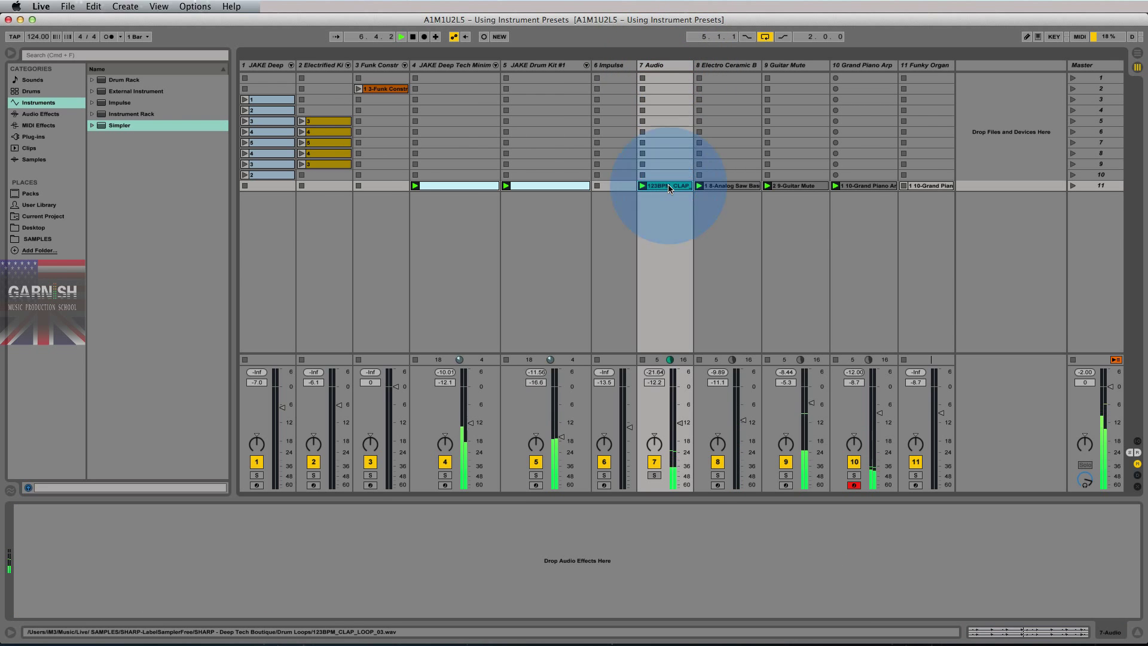
double_click(669, 187)
drag(595, 312, 607, 419)
Scroll through the Electro Ceramic Bass clip's MIDI notes
click(721, 66)
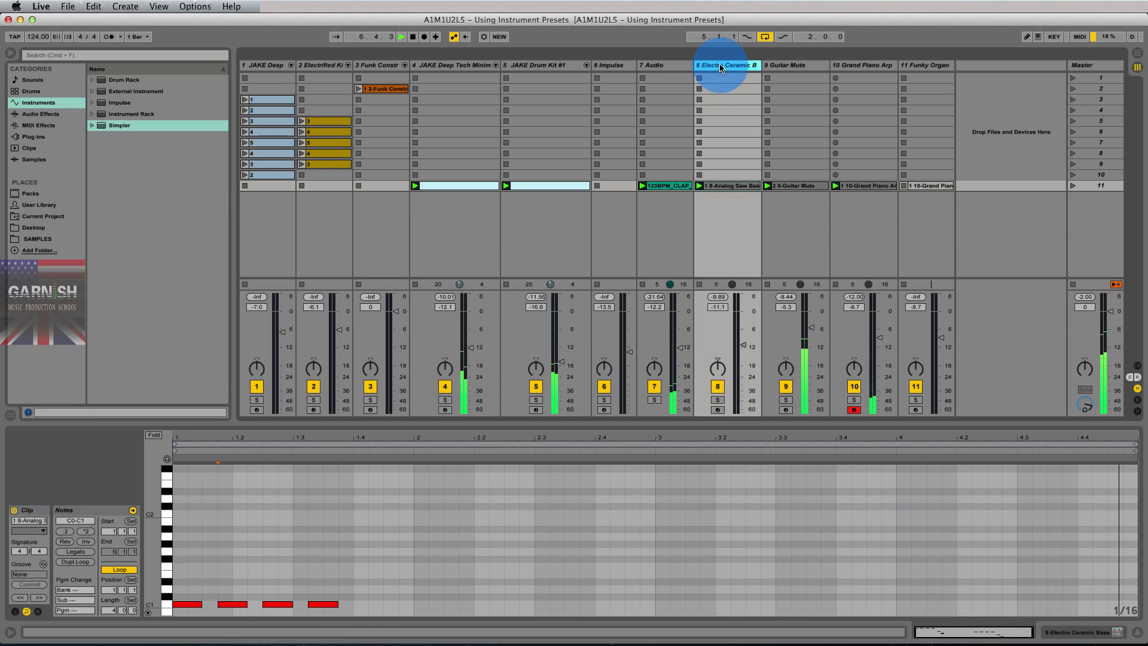
scroll(693, 555, down, 3)
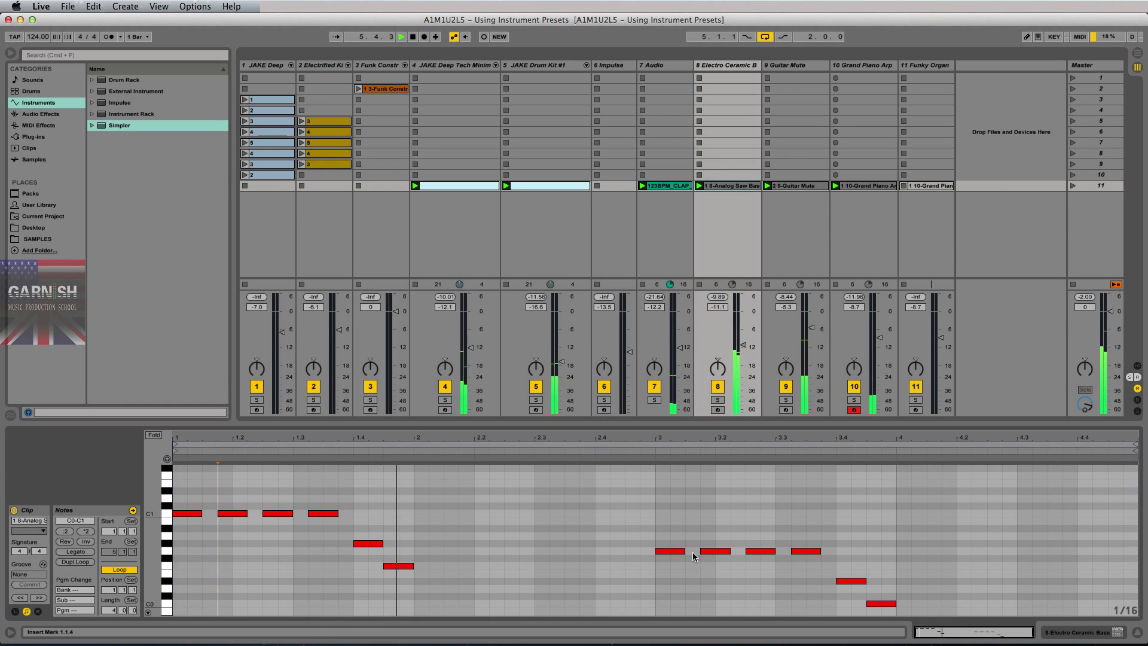
scroll(694, 556, down, 2)
scroll(693, 556, up, 2)
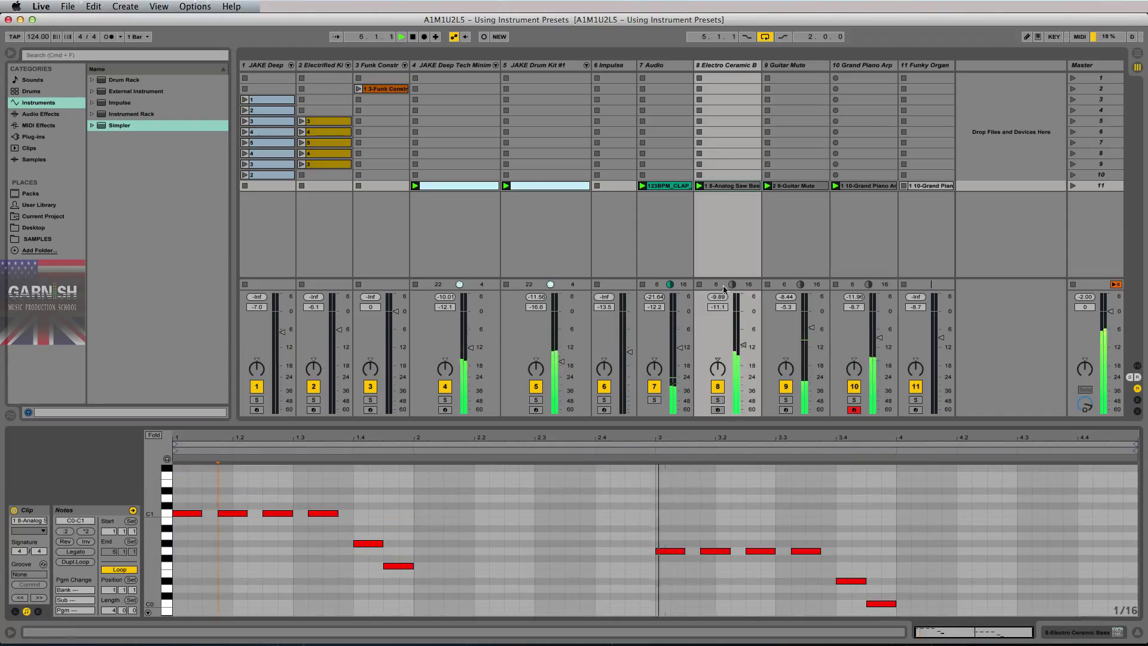
click(728, 65)
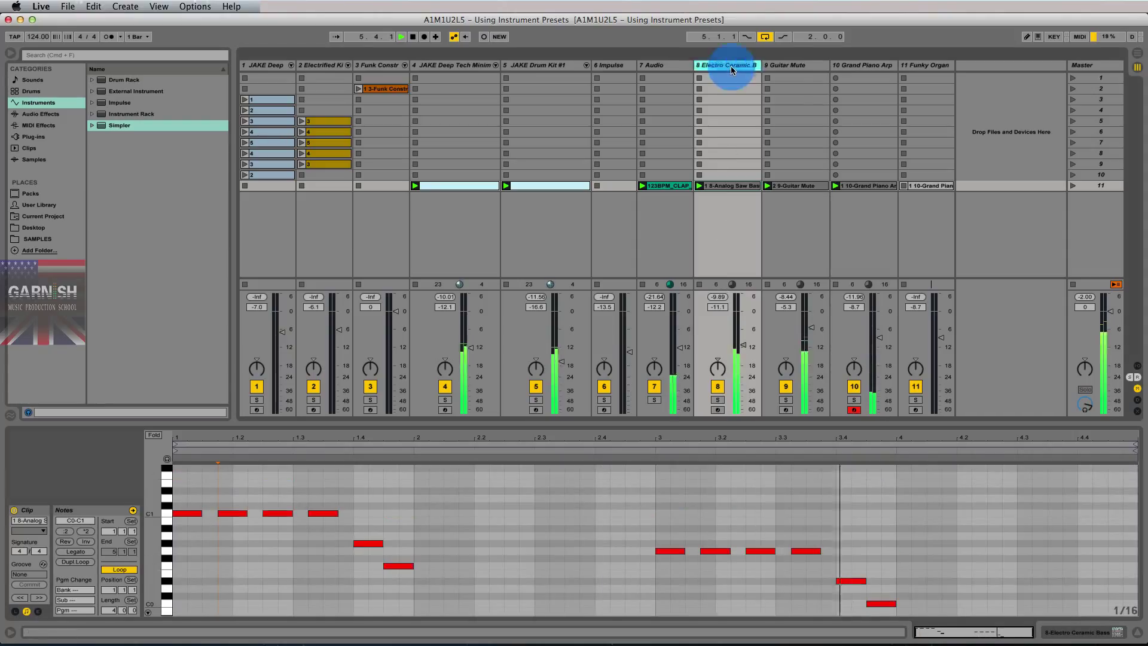
Compare the Guitar Mute and Grand Piano Arp clips' notes, ending on the piano, and stop playback
click(794, 66)
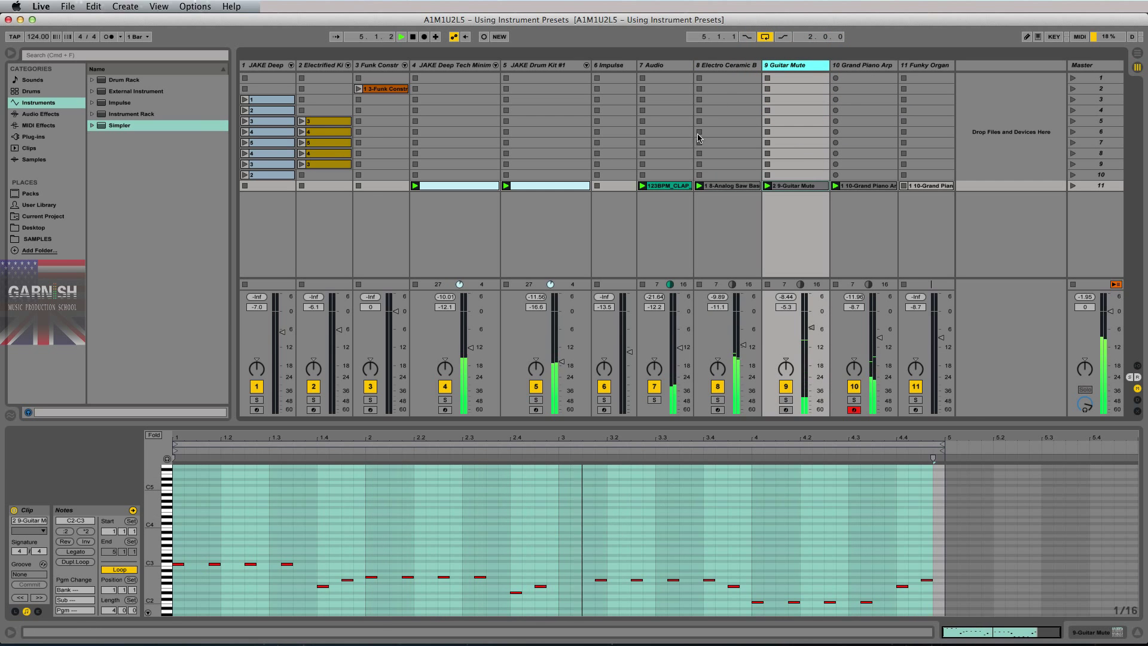
click(726, 64)
click(795, 64)
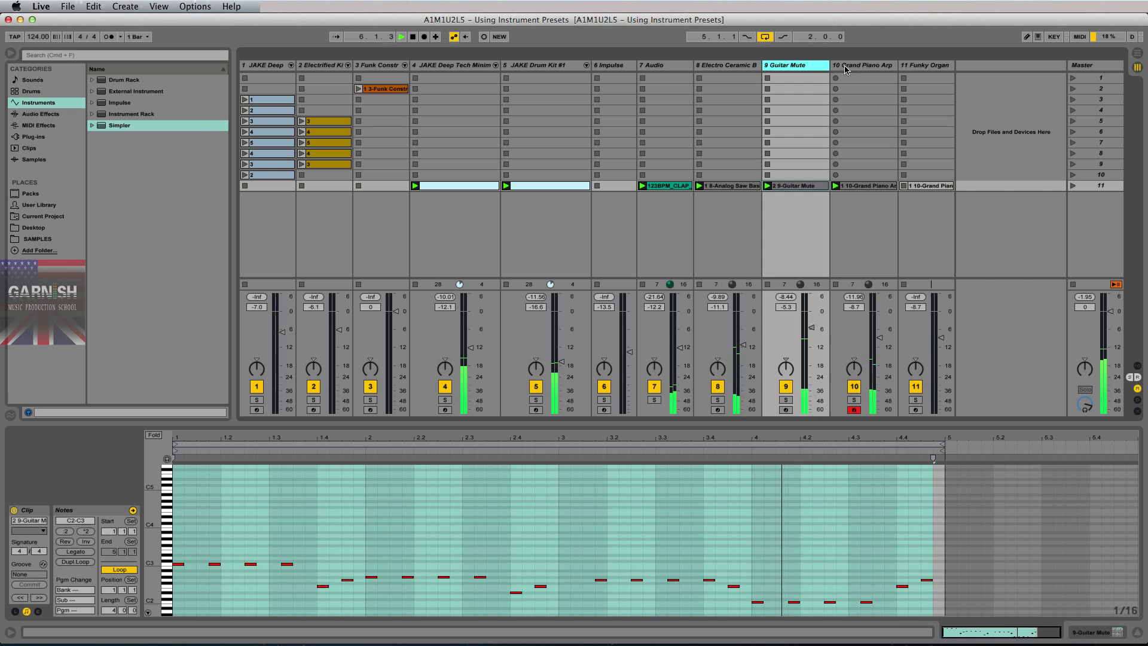
click(861, 64)
click(794, 65)
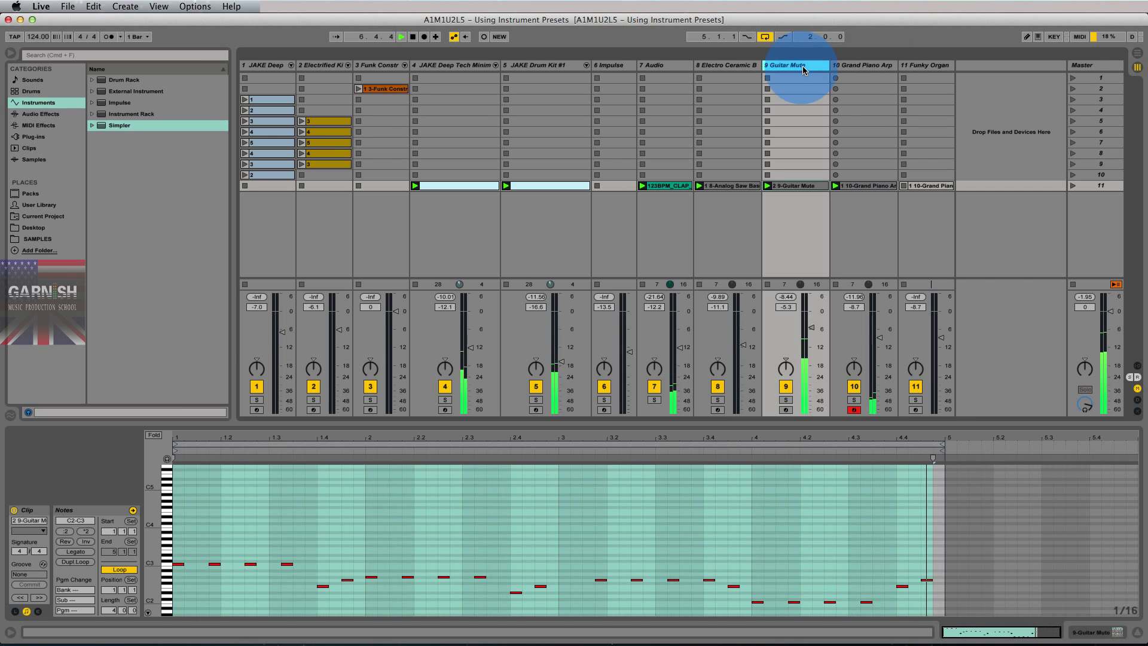
click(858, 65)
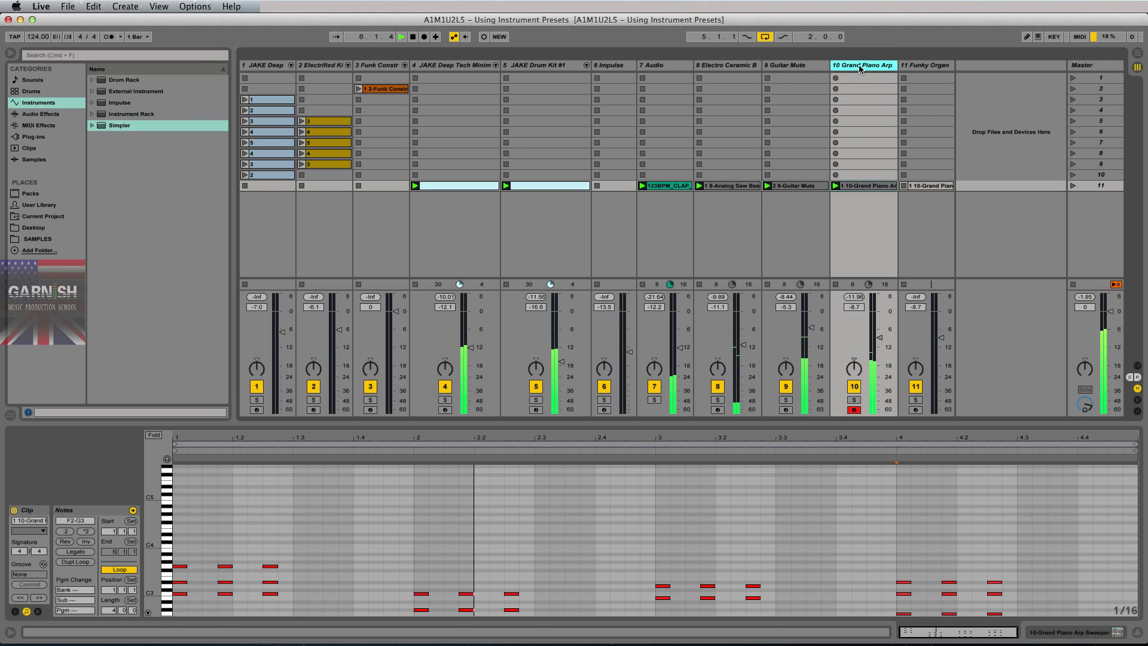
scroll(730, 512, down, 2)
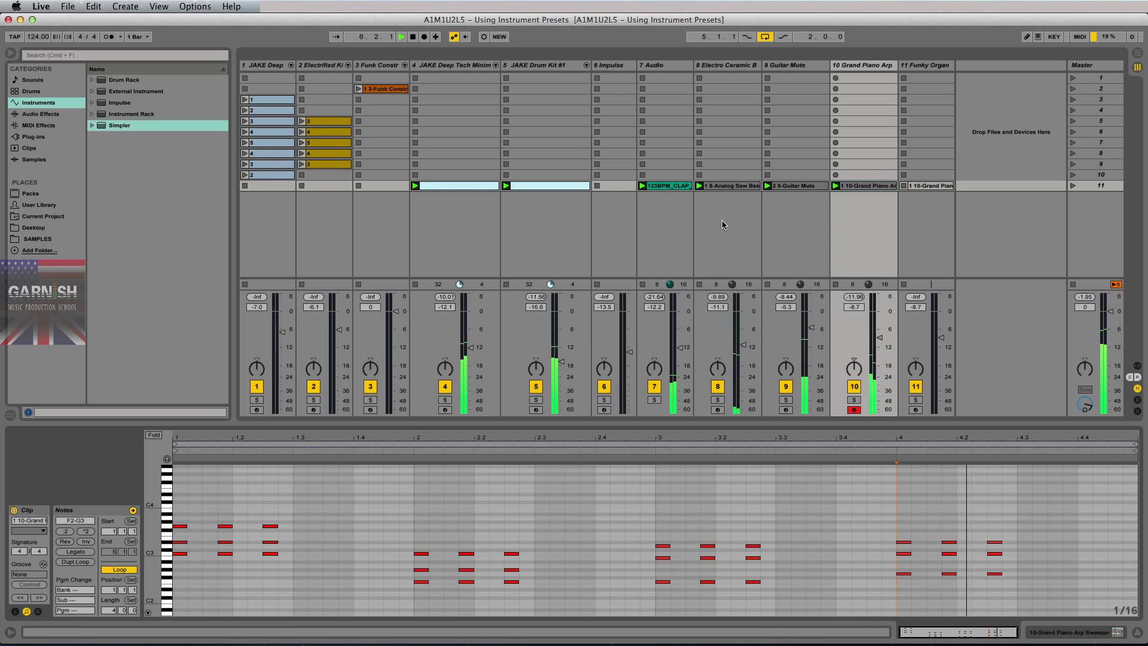
key(space)
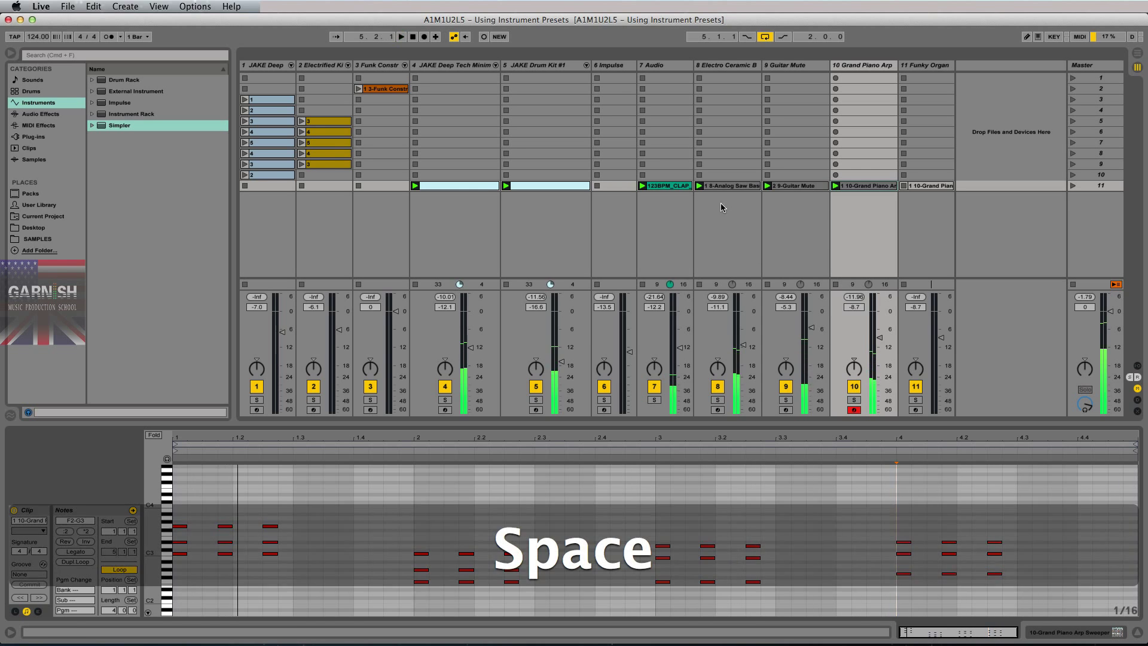
Delete the JAKE Deep, Electrified Kit, Funk Constructor and Impulse tracks
click(274, 65)
shift+click(372, 66)
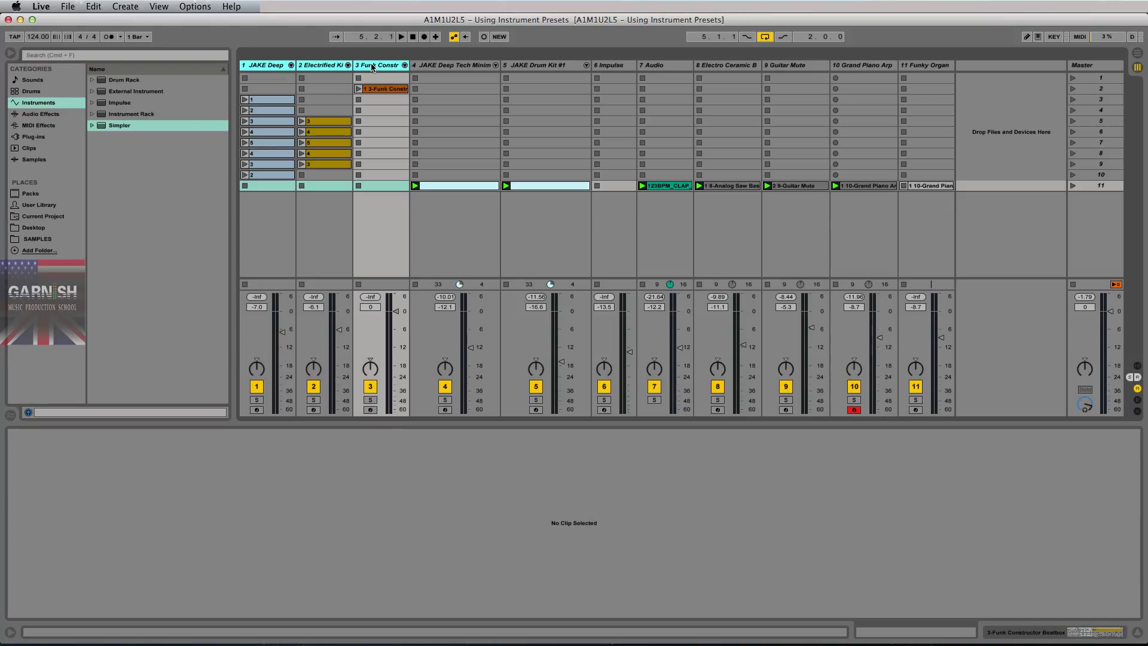
key(BackSpace)
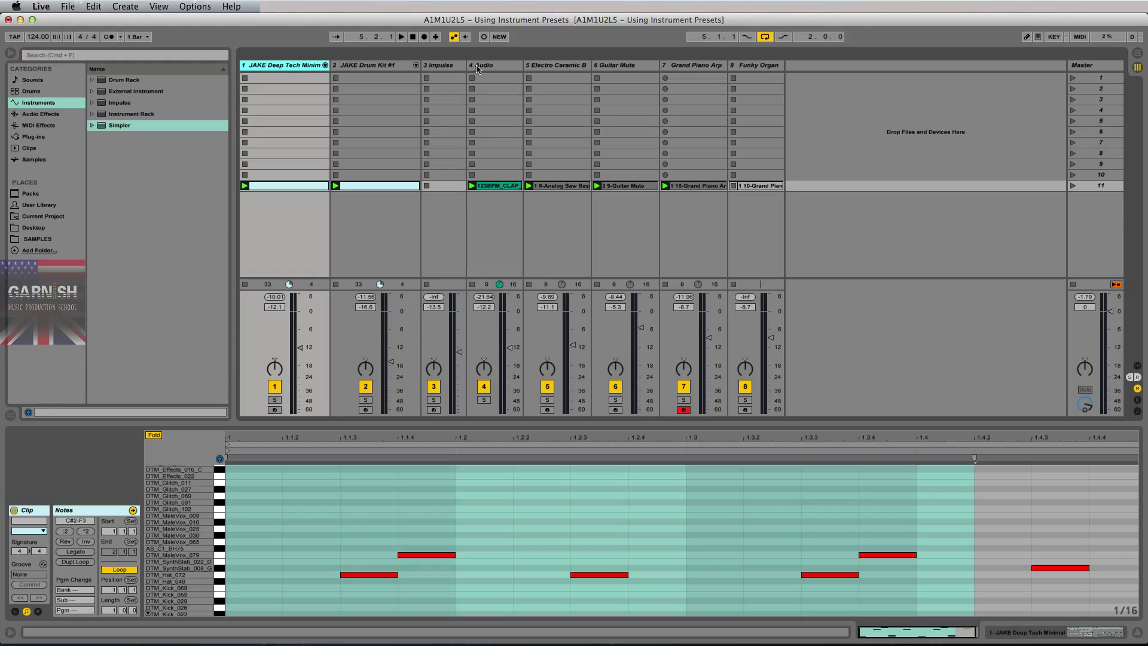
click(450, 67)
key(BackSpace)
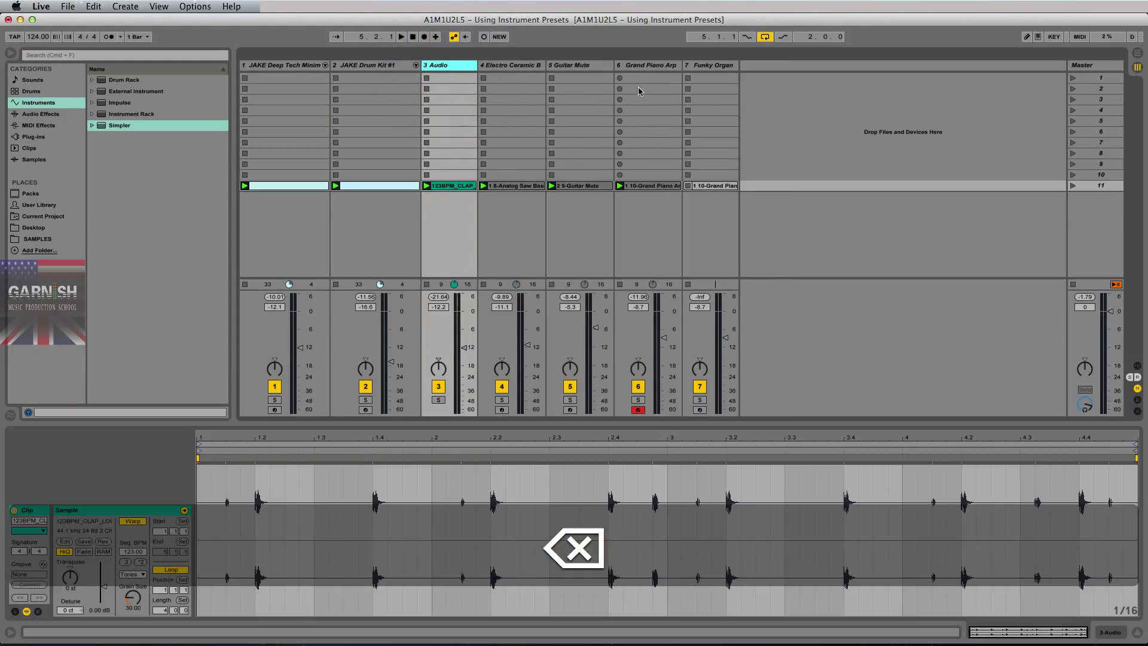
Narrow the JAKE Deep Tech Minimal, JAKE Drum Kit #1, Guitar Mute and Electro Ceramic B columns
click(320, 64)
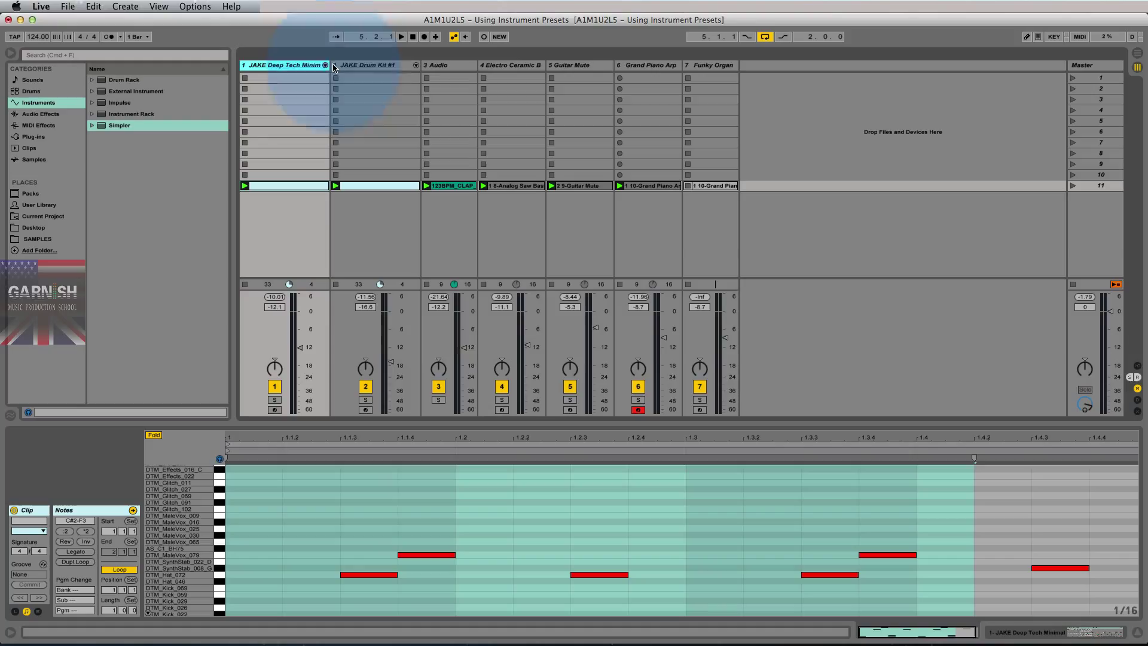
drag(329, 65, 307, 64)
click(368, 64)
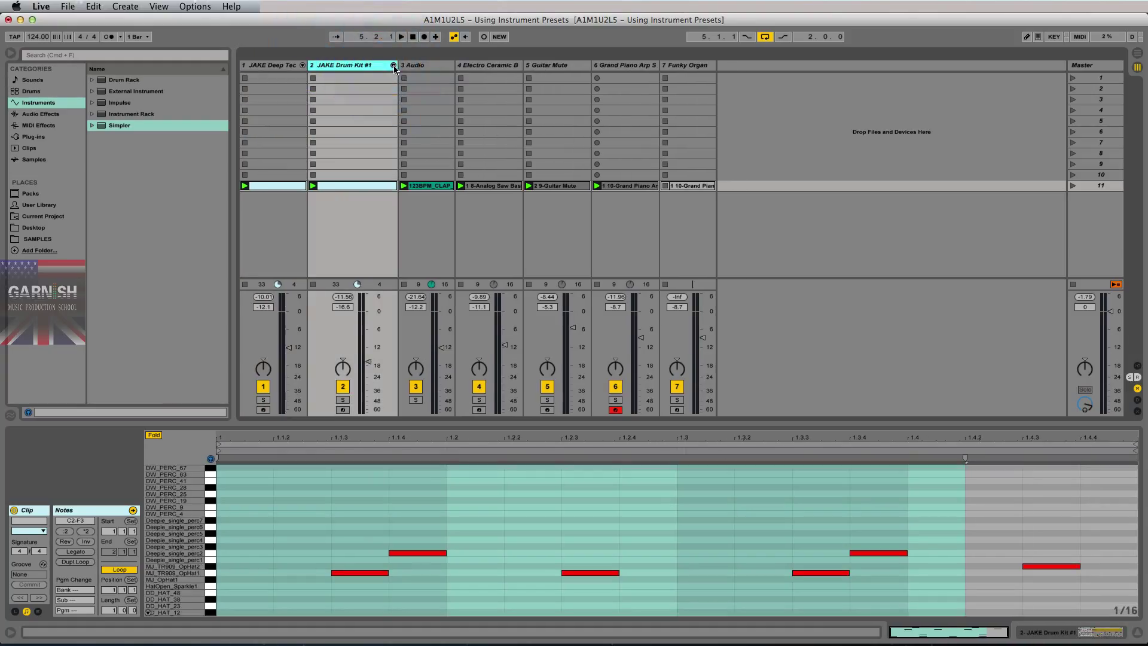
drag(394, 65, 371, 65)
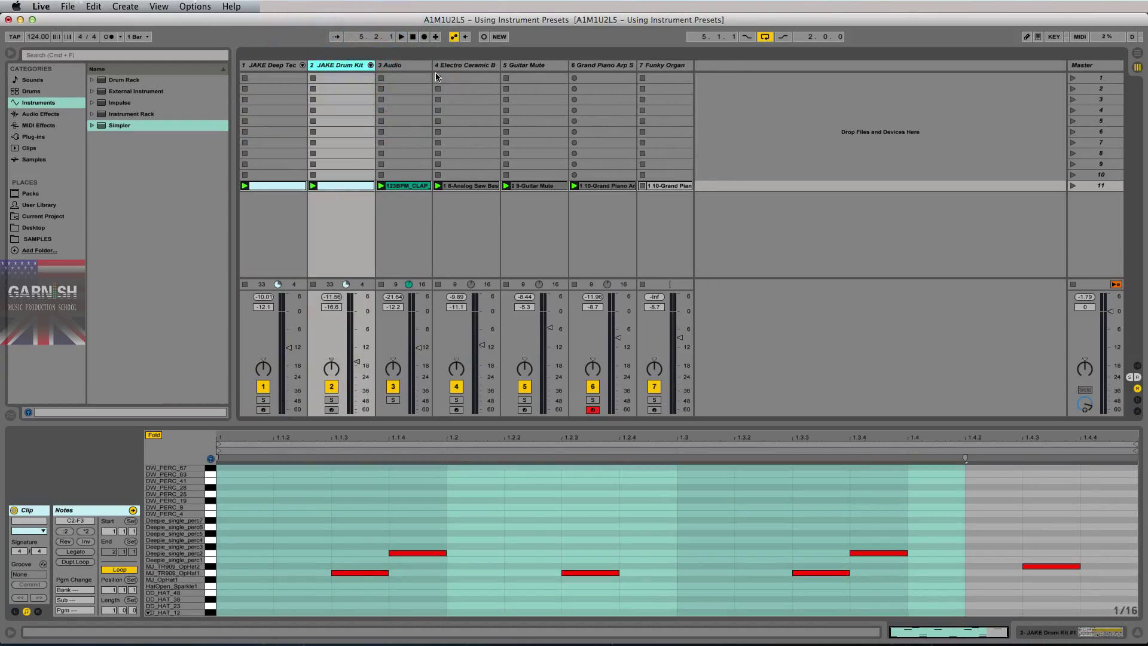
click(555, 65)
drag(566, 65, 614, 65)
click(616, 65)
click(497, 67)
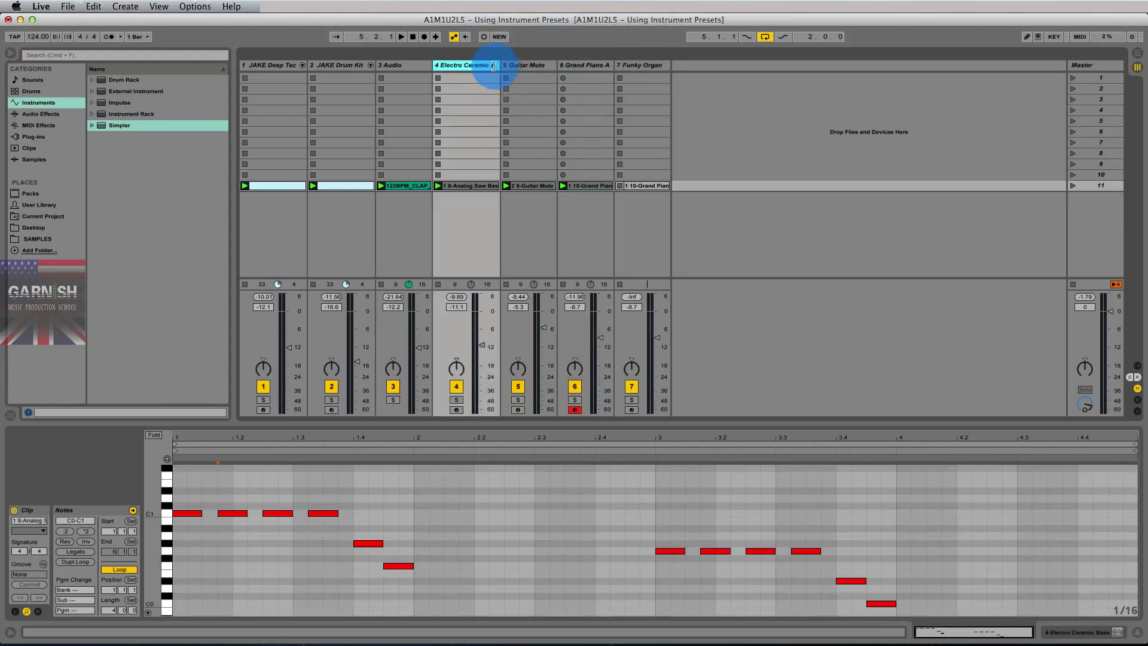
drag(496, 67, 486, 68)
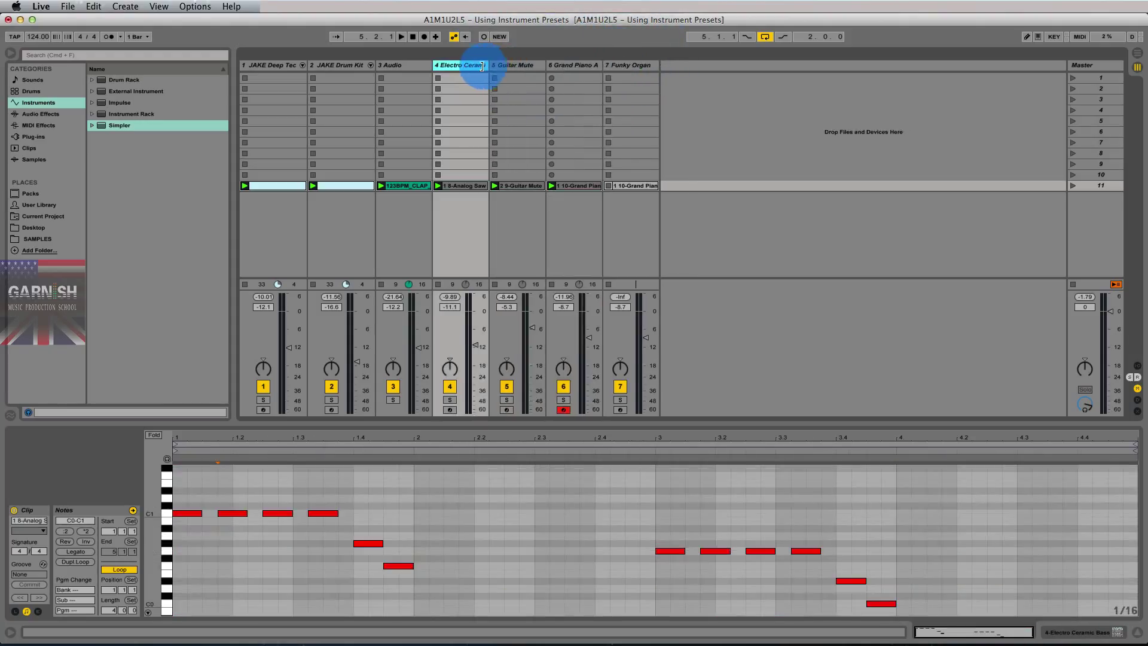
click(283, 63)
click(340, 67)
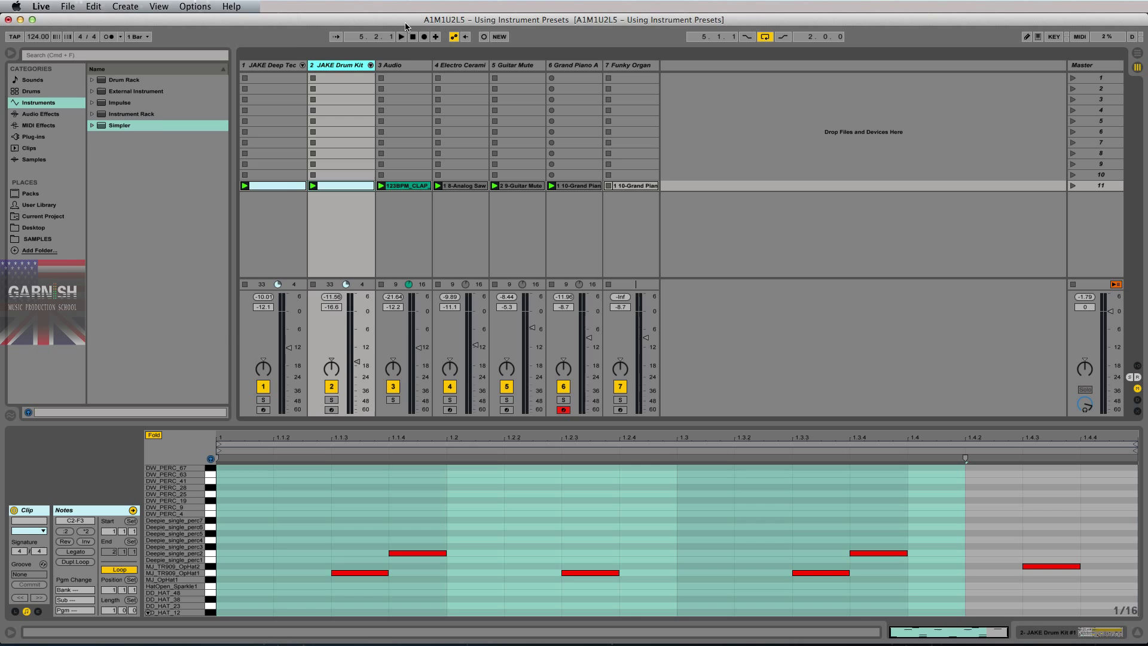
Save As to the Desktop, changing the name to 'A1M1U2L6 - Intro to Simpler'
click(67, 6)
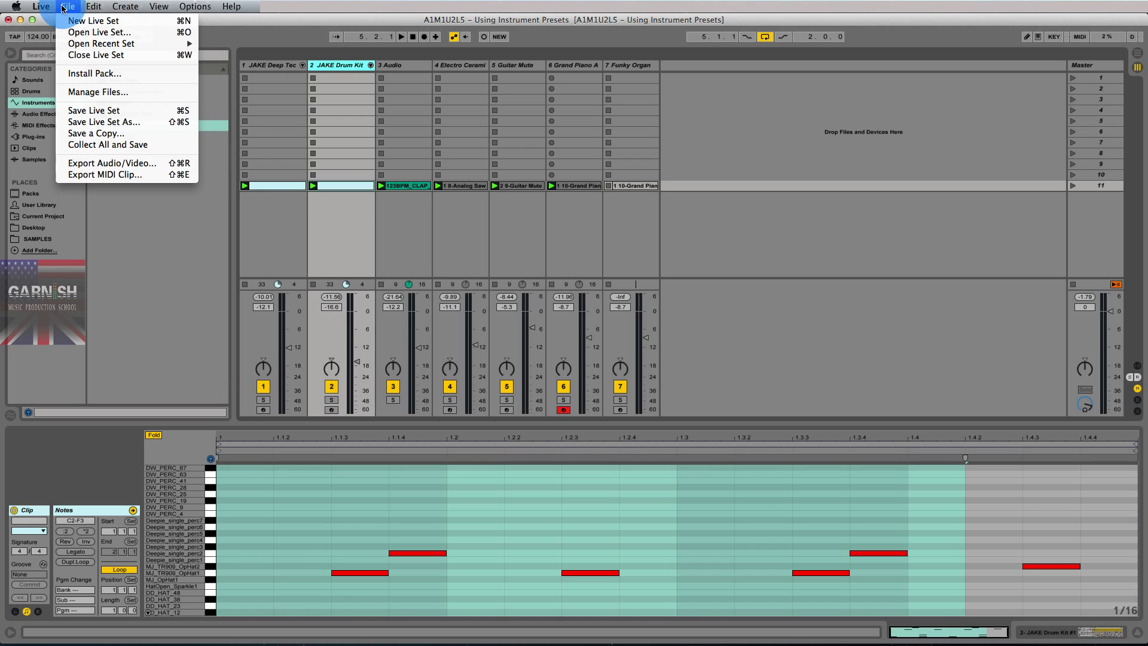
click(97, 122)
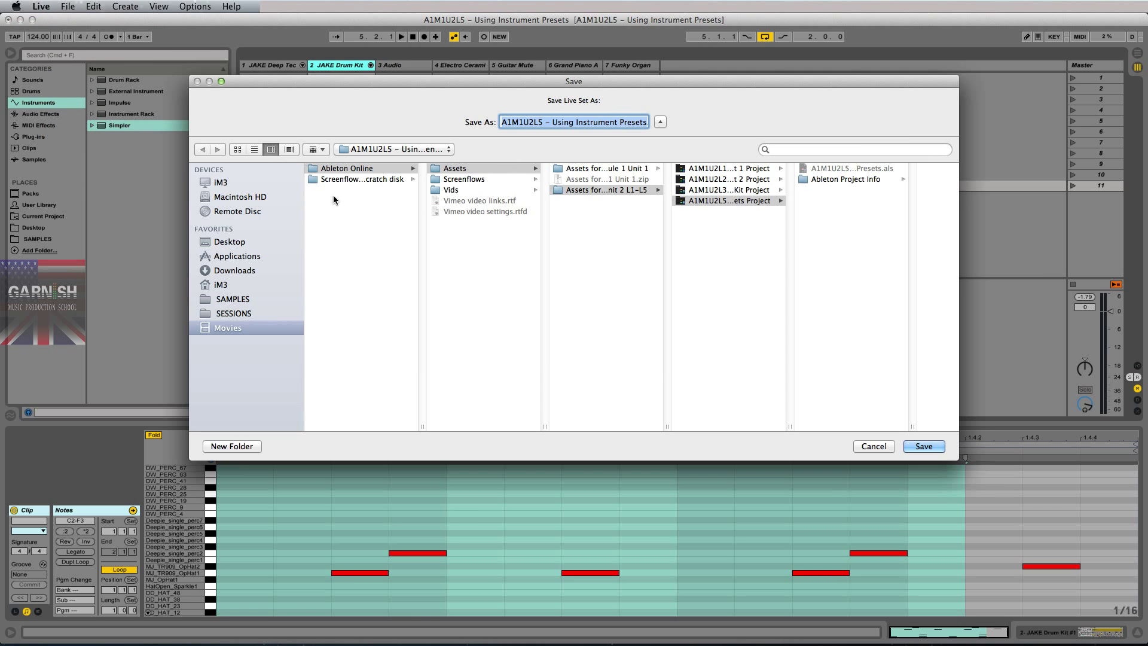
click(229, 242)
click(544, 123)
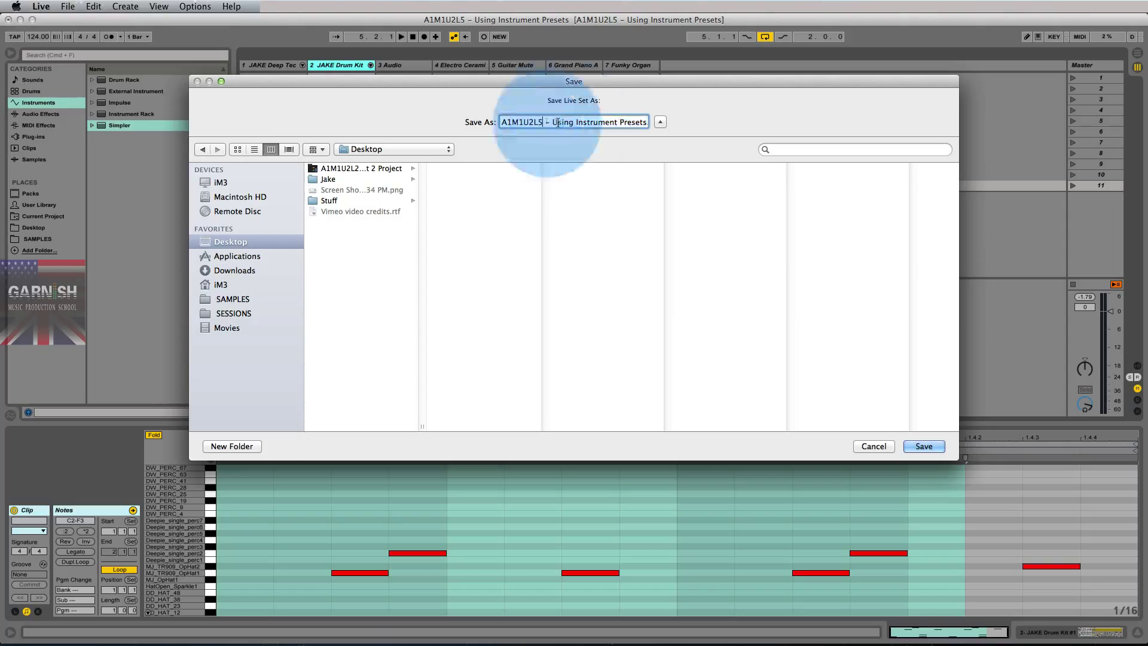
key(BackSpace)
text(6)
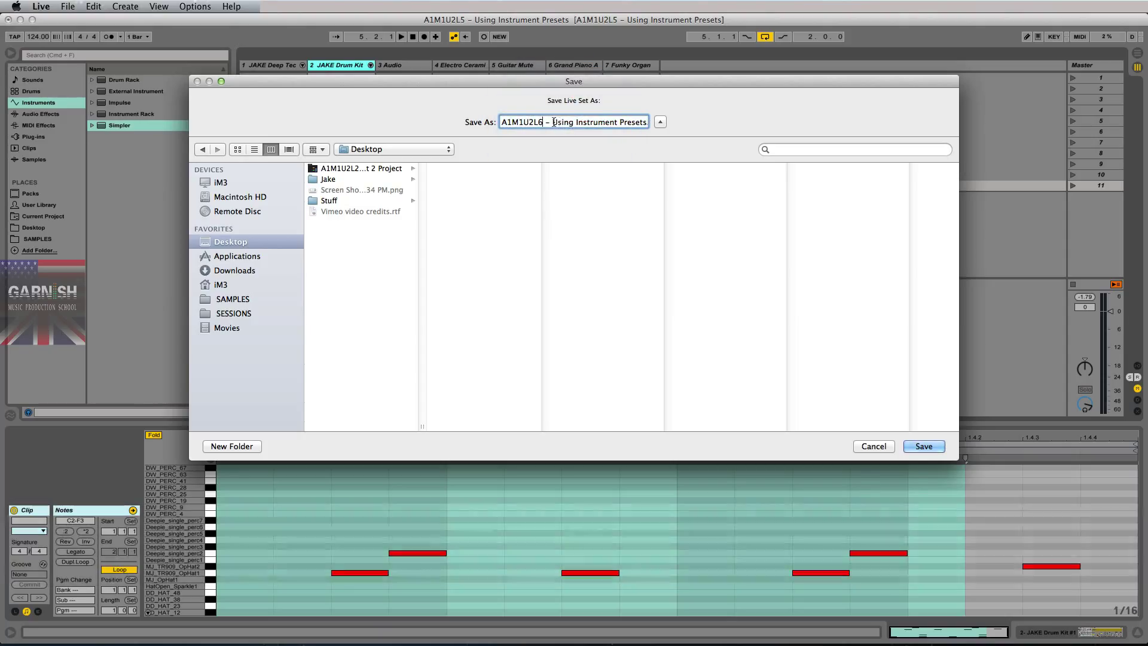
drag(552, 123, 640, 122)
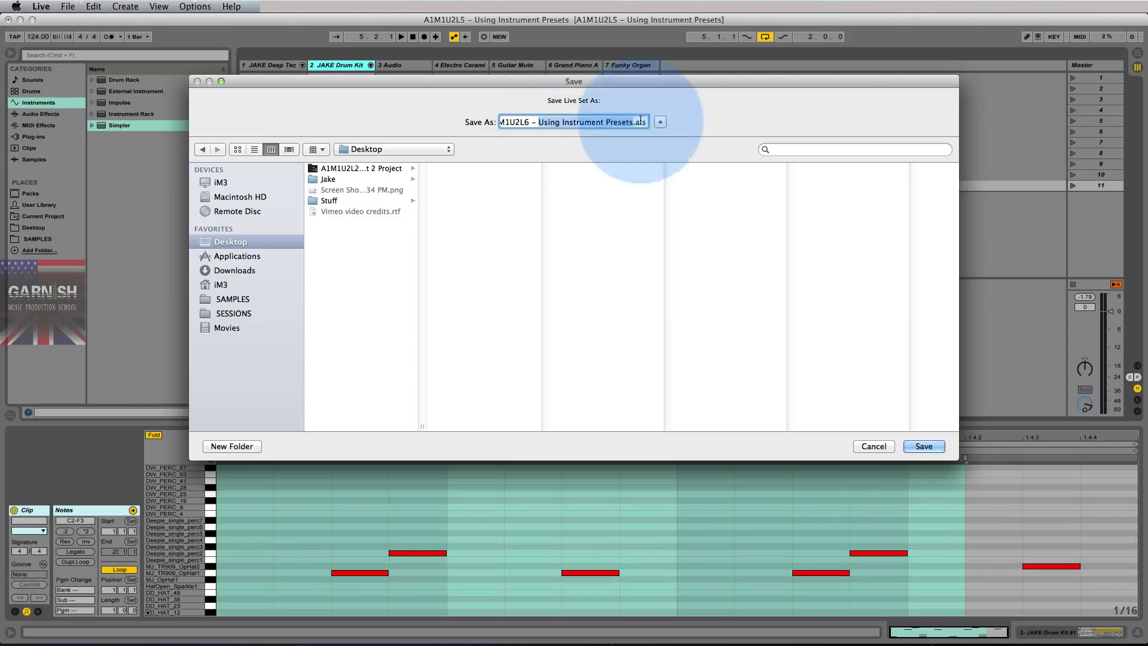
text(Intro to )
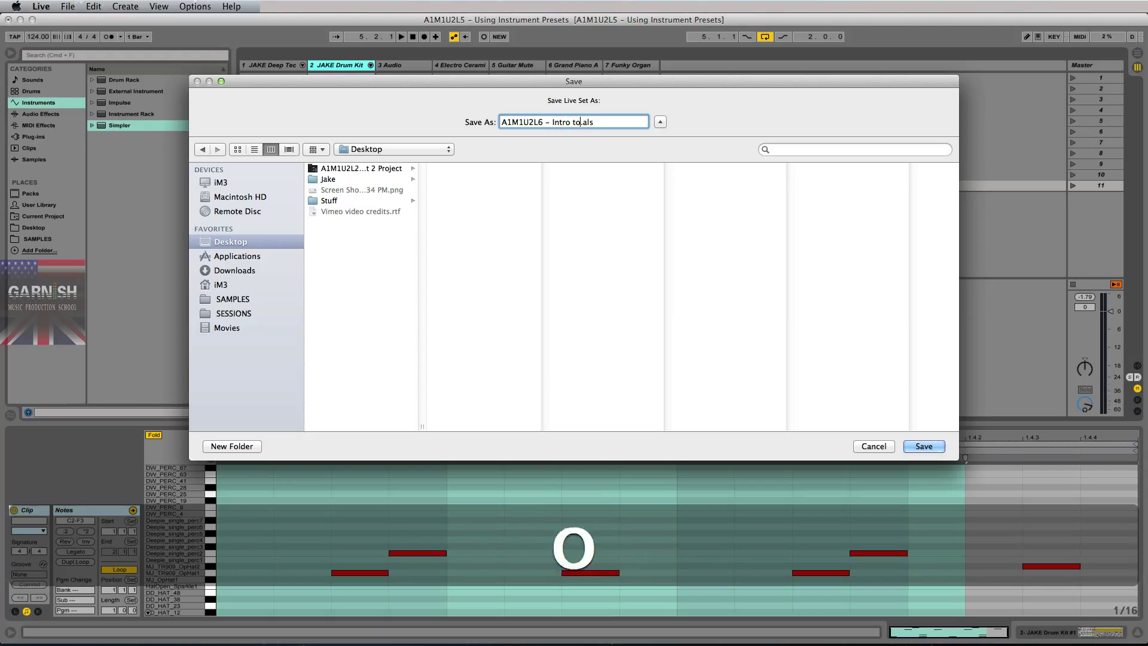
text(Simpler)
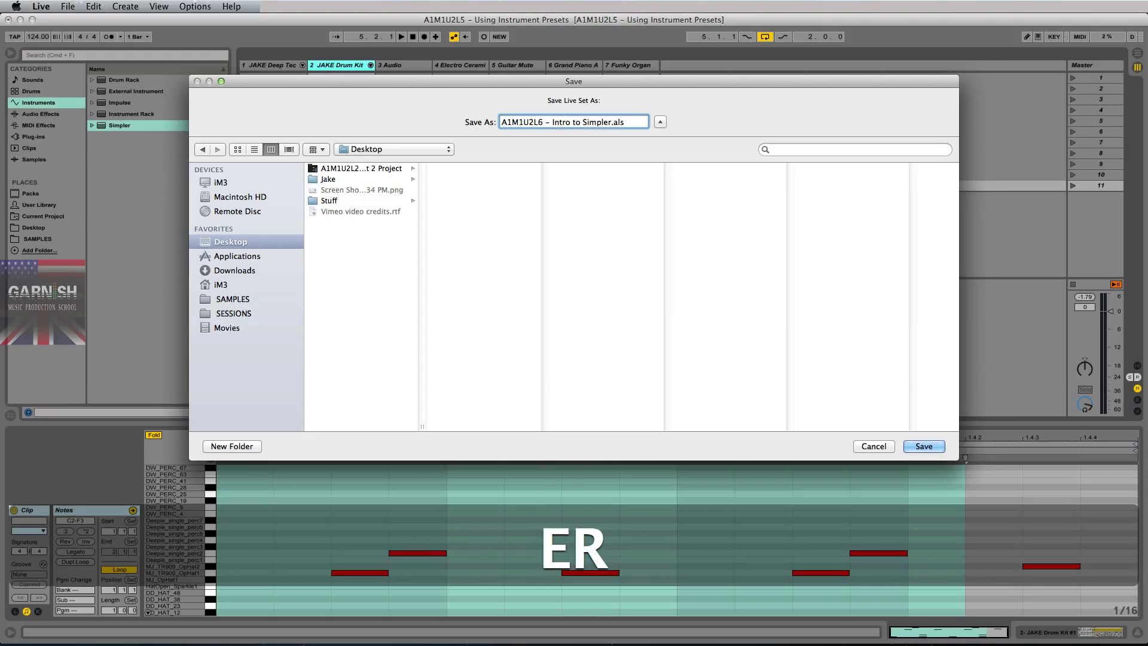
key(Return)
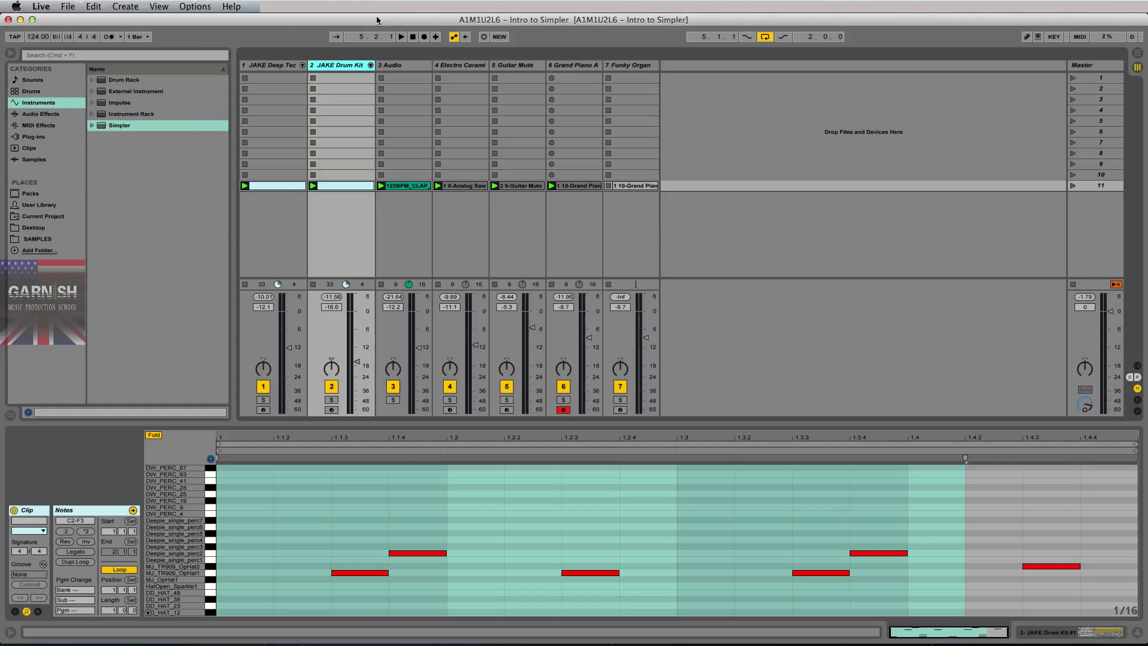
Run Collect All and Save, confirming all used media is copied into the project
click(66, 7)
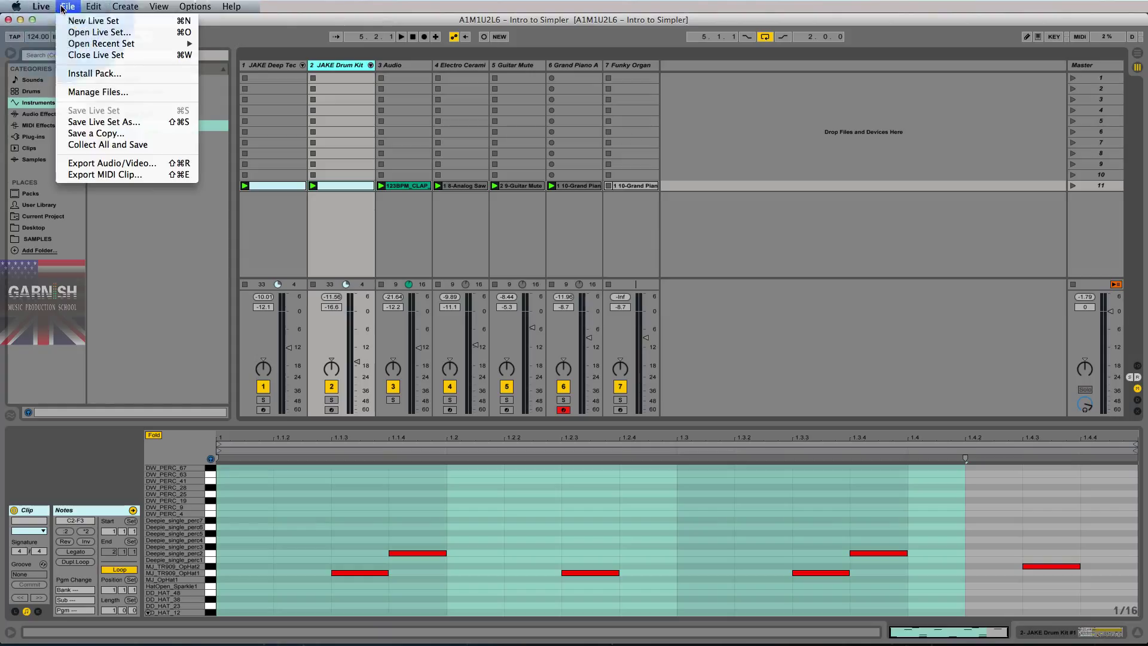
click(94, 145)
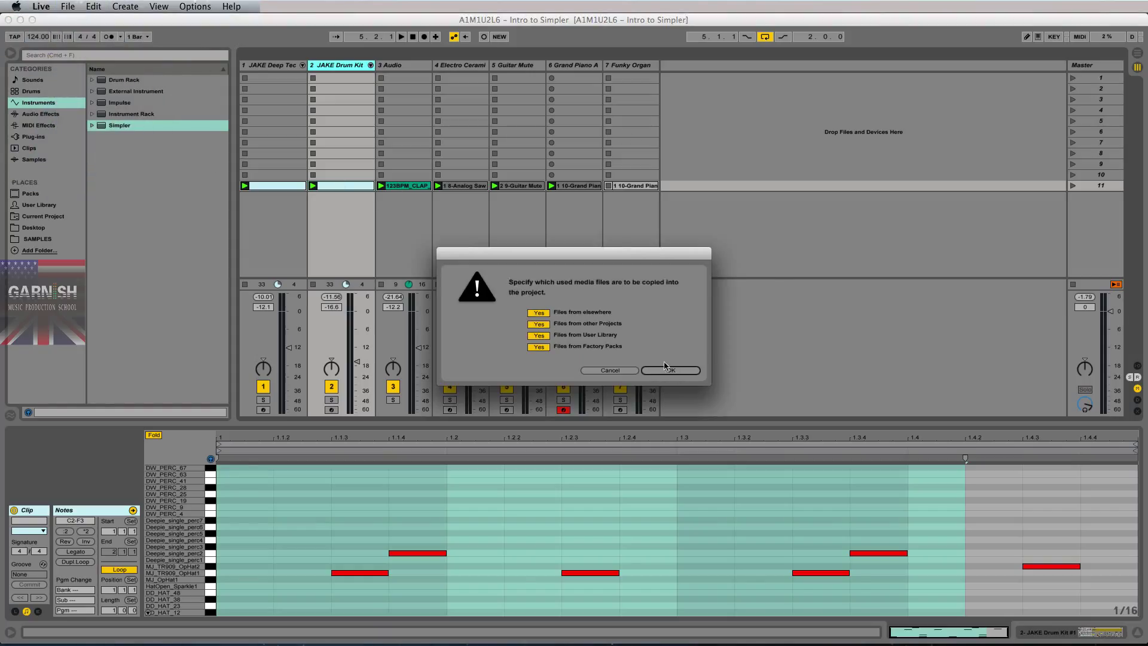
click(668, 370)
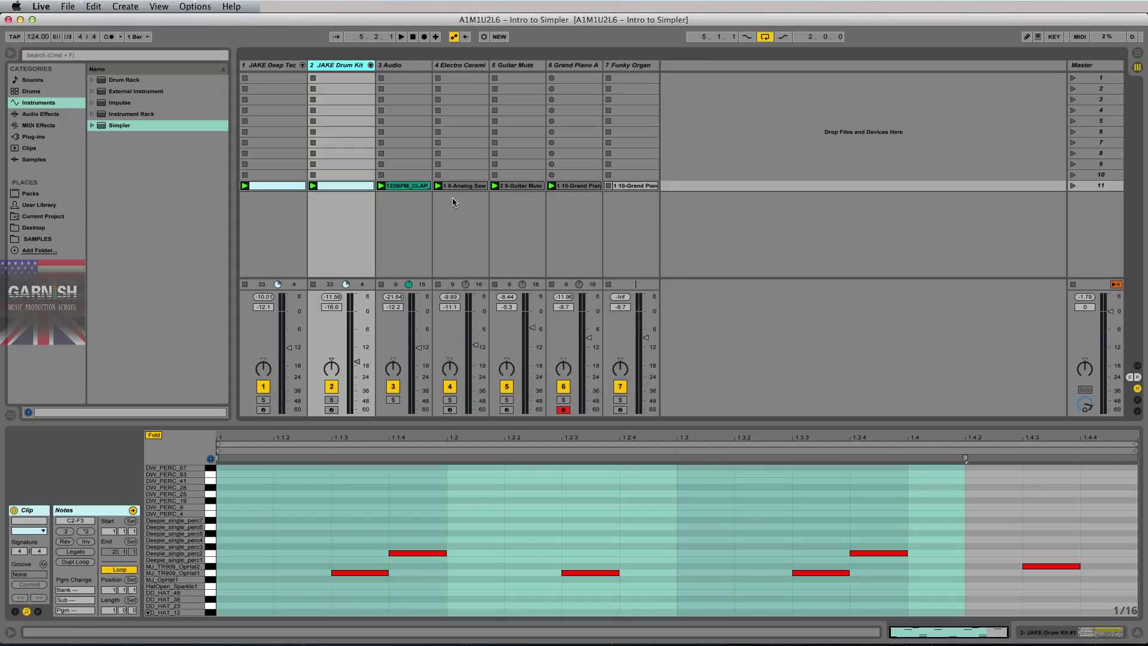
Start playback and lower track 6's volume to -10.1 dB
key(space)
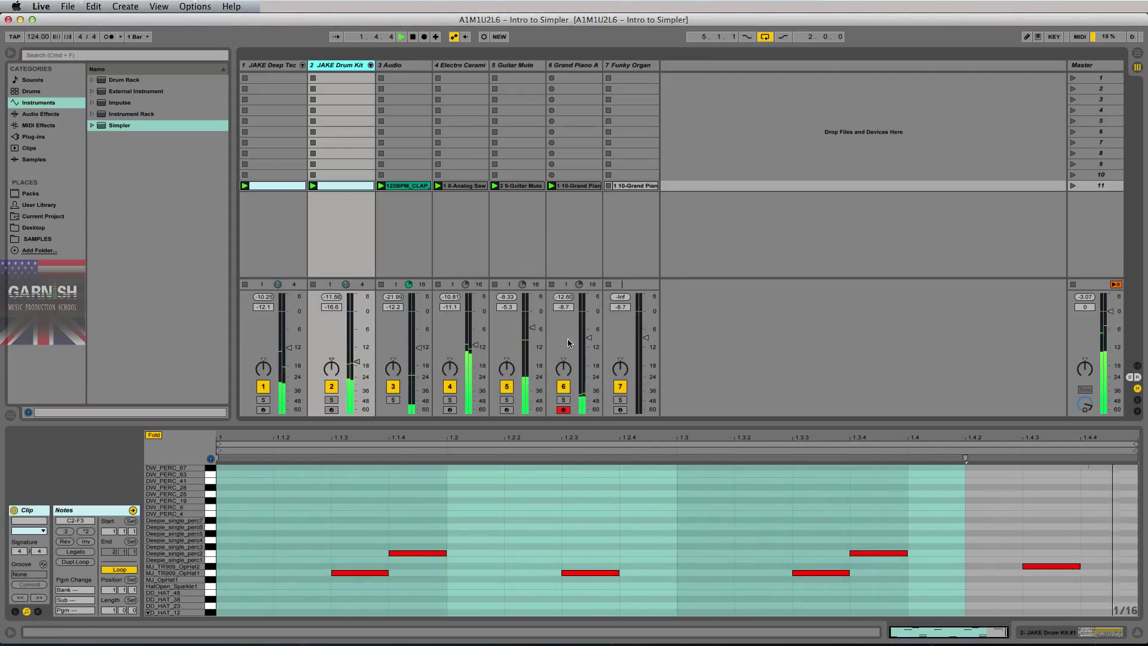
click(588, 338)
drag(589, 337, 475, 341)
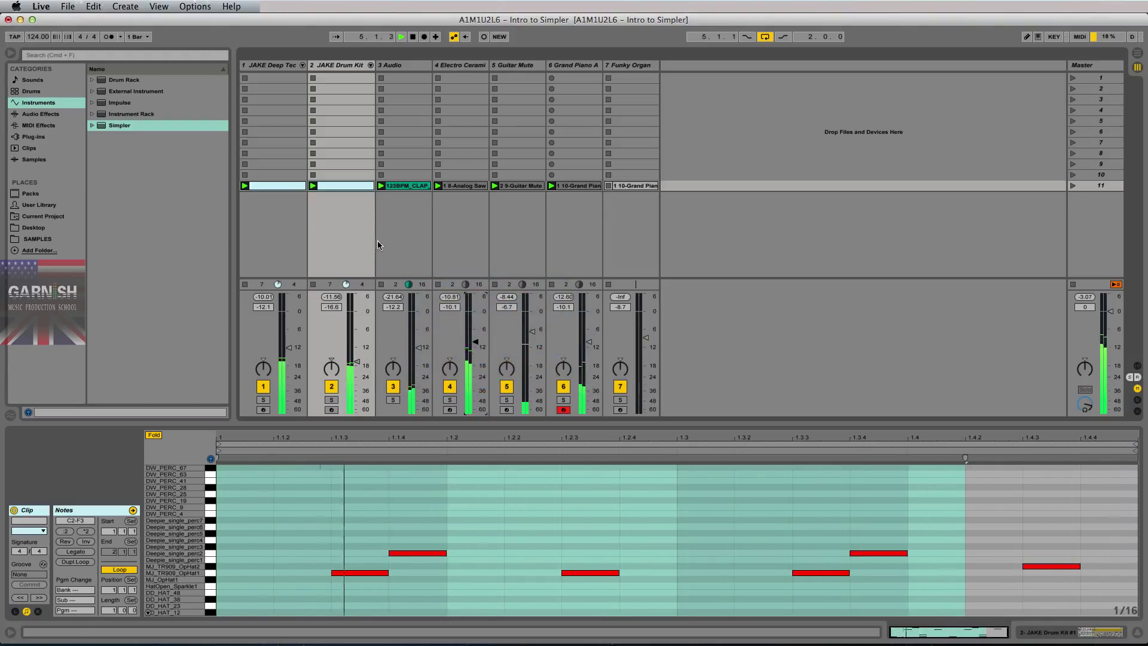
In JAKE Drum Kit, lower the OpHat1 sample to -14.1 dB and turn down OpHat2
click(347, 70)
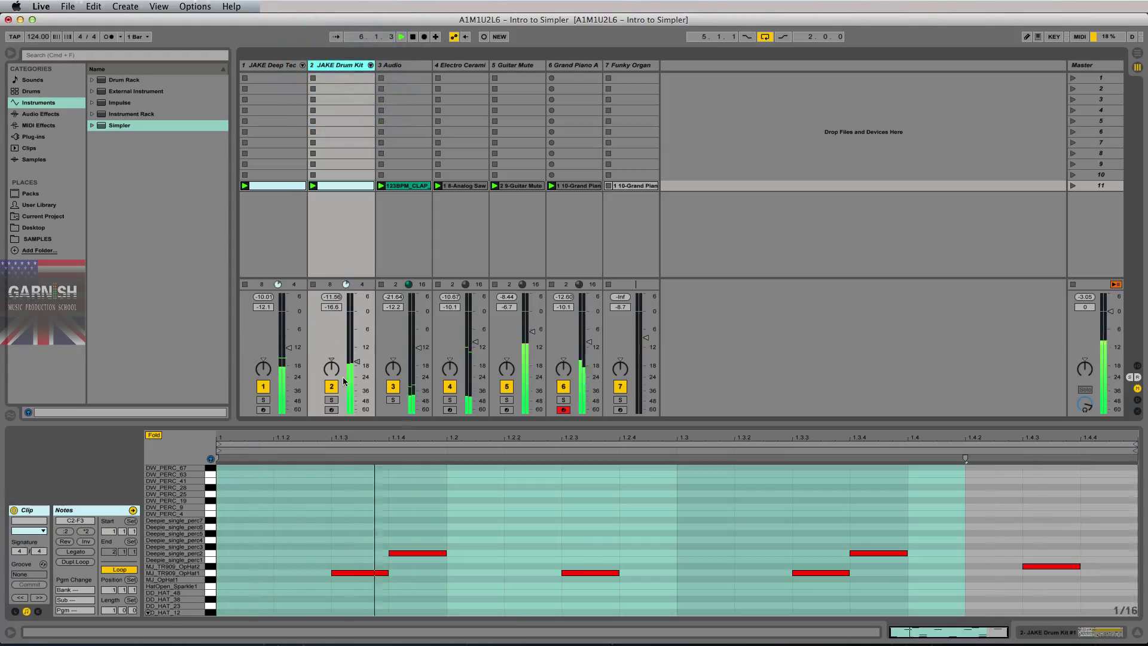
key(shift+Tab)
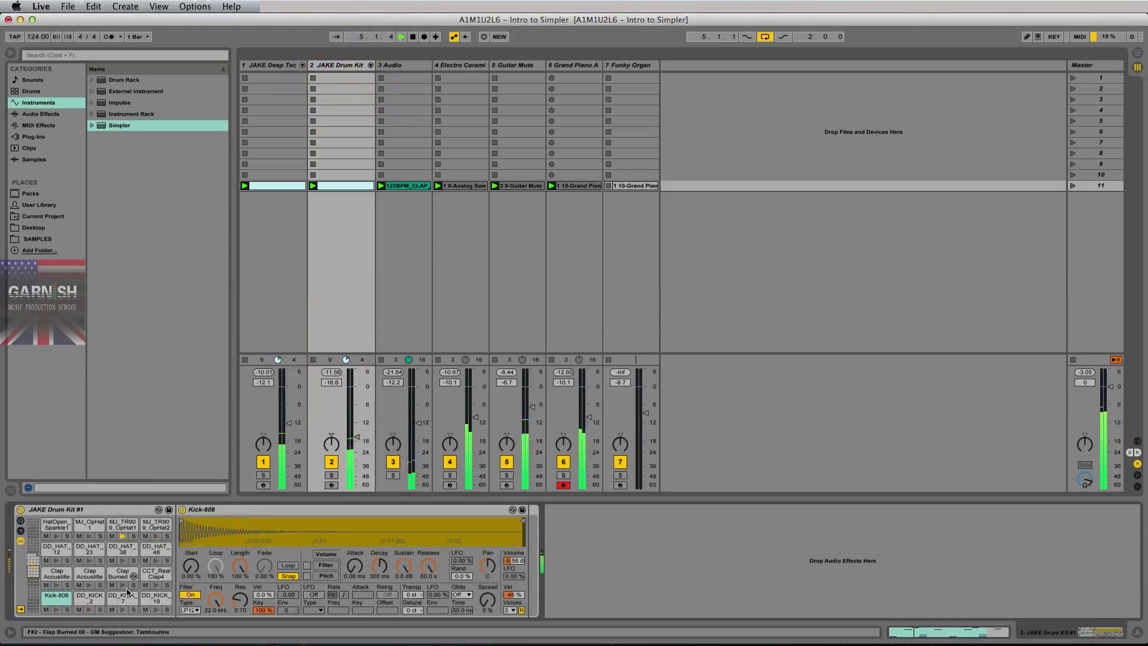
click(122, 525)
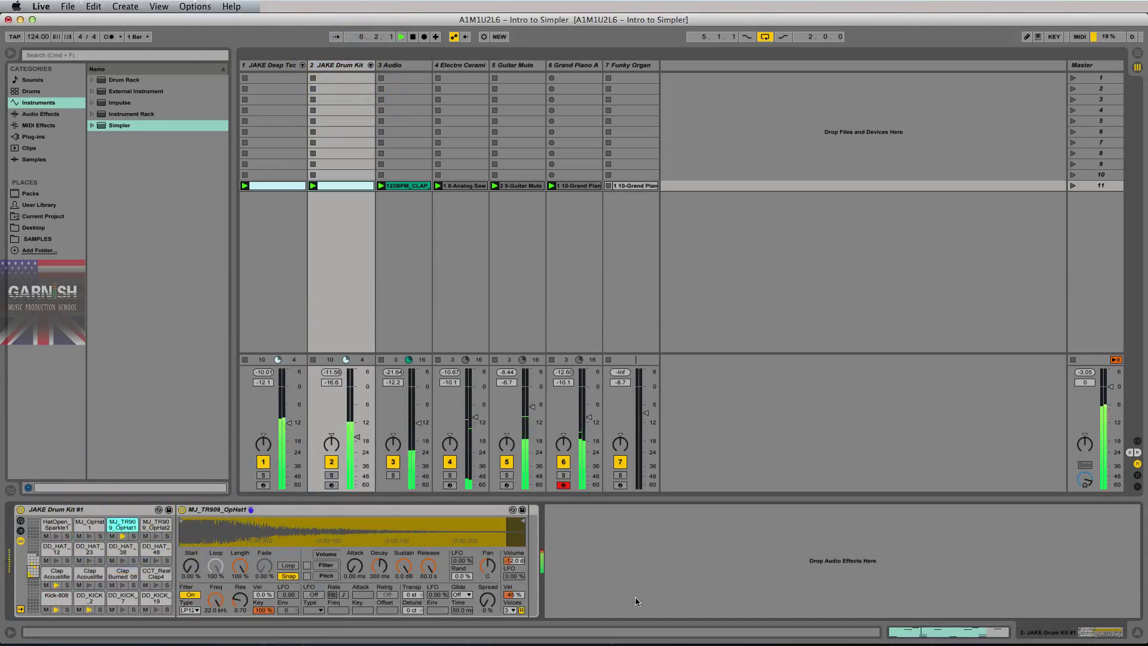
drag(522, 566, 521, 574)
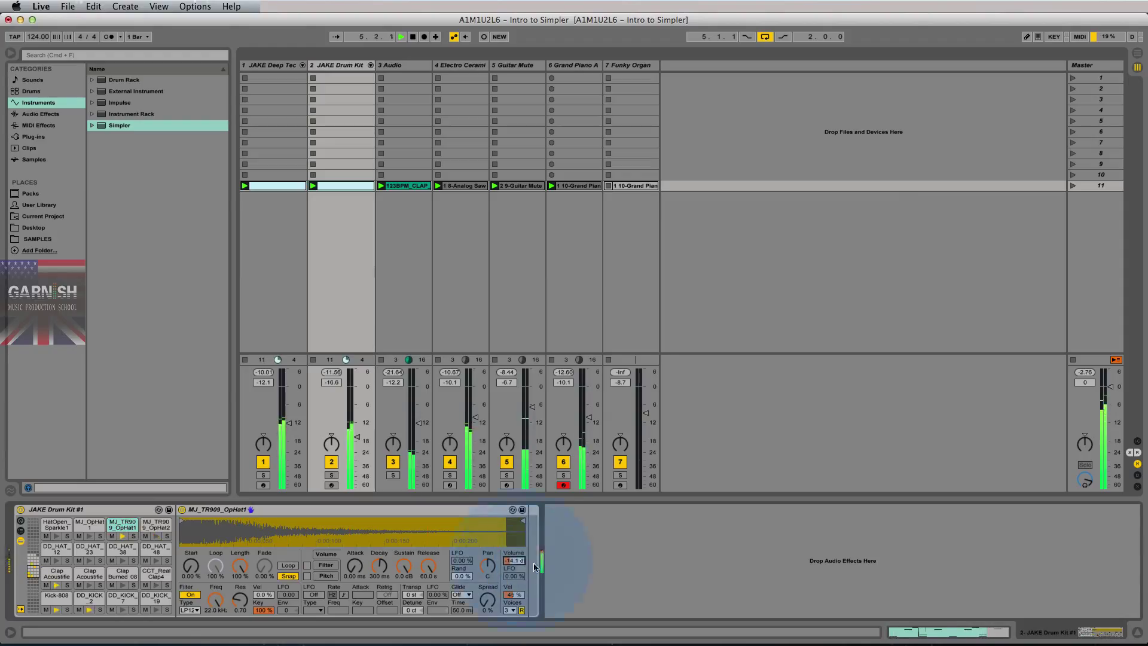
click(155, 525)
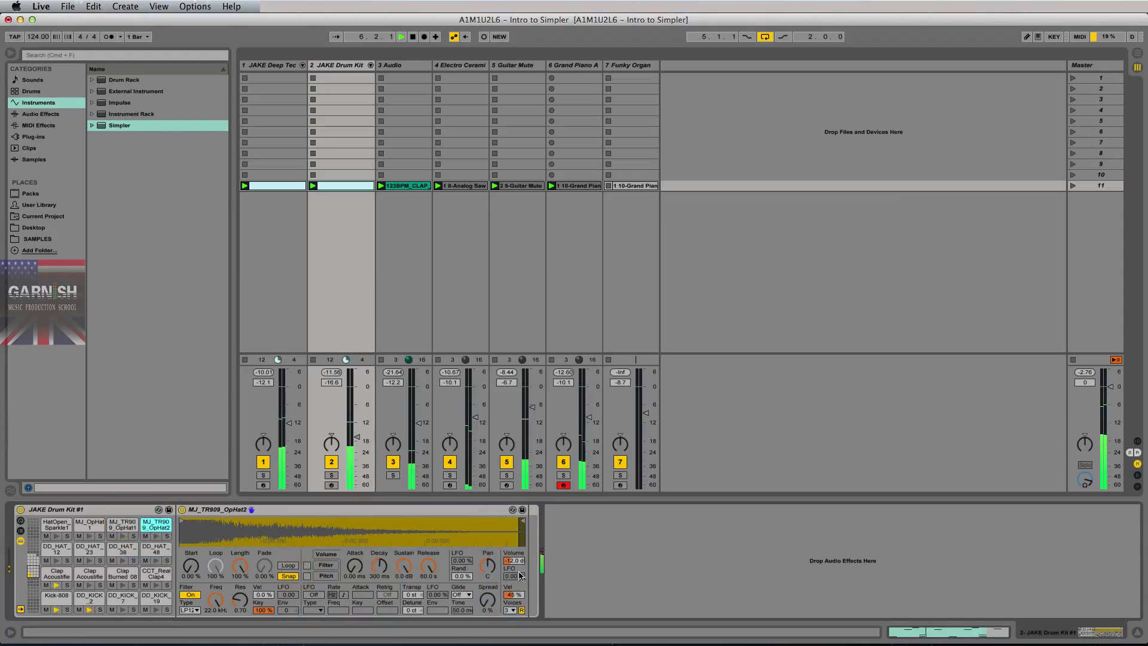
click(514, 562)
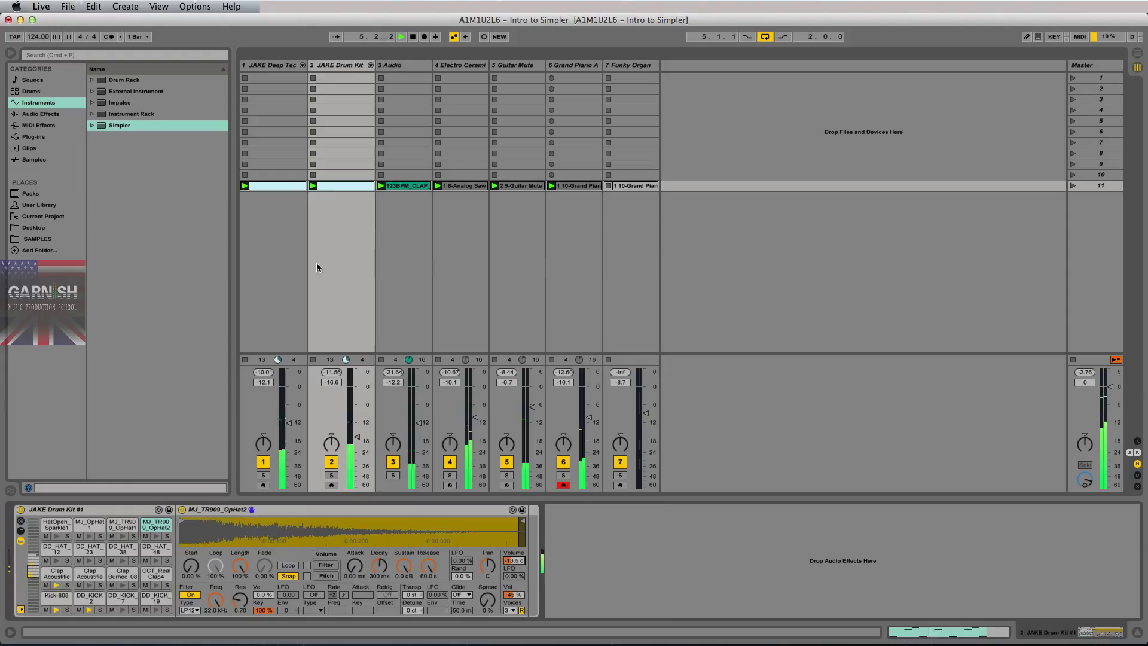
Solo track 1, turn down DTM_Hat_072, unsolo, and lower track 5 to -7.5 dB
click(267, 71)
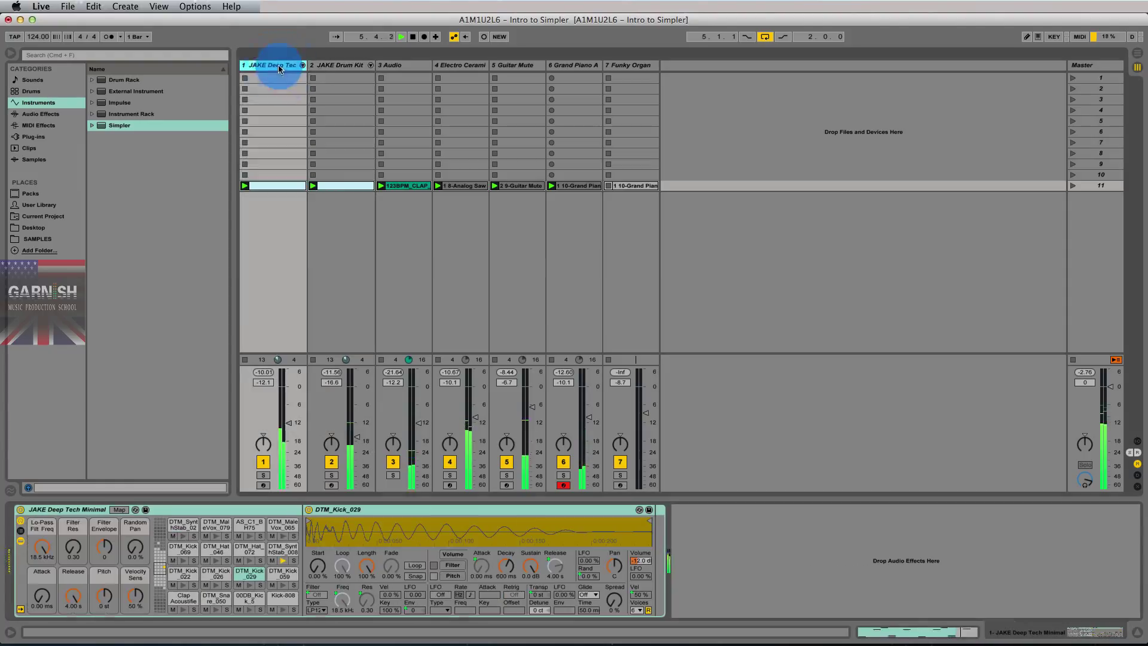
click(263, 476)
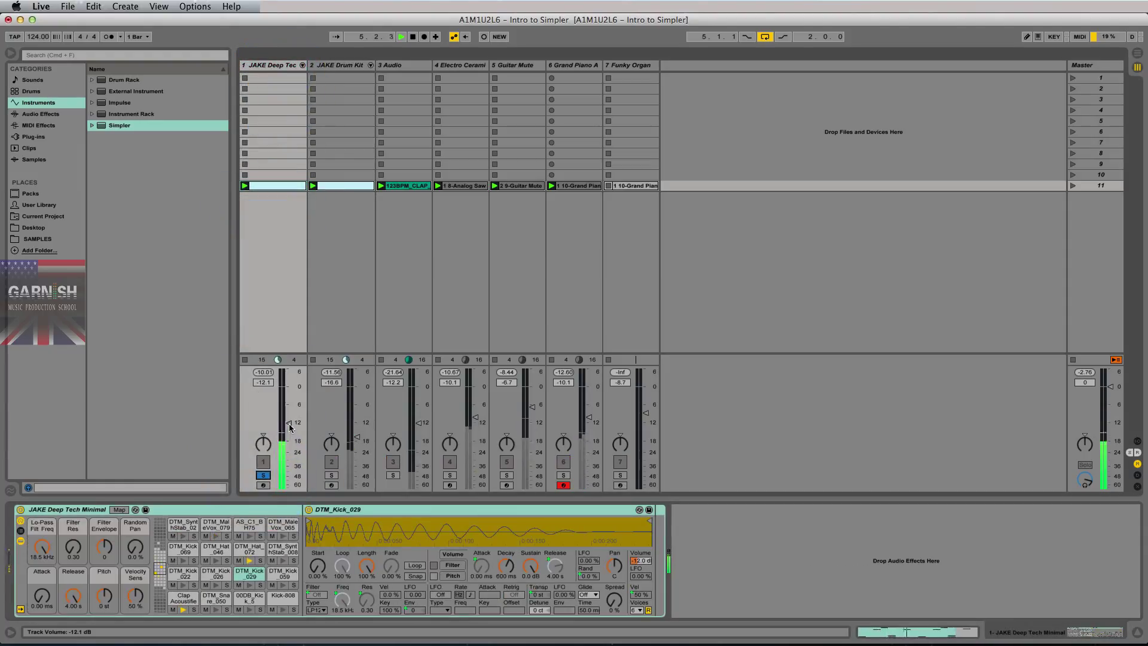
click(248, 549)
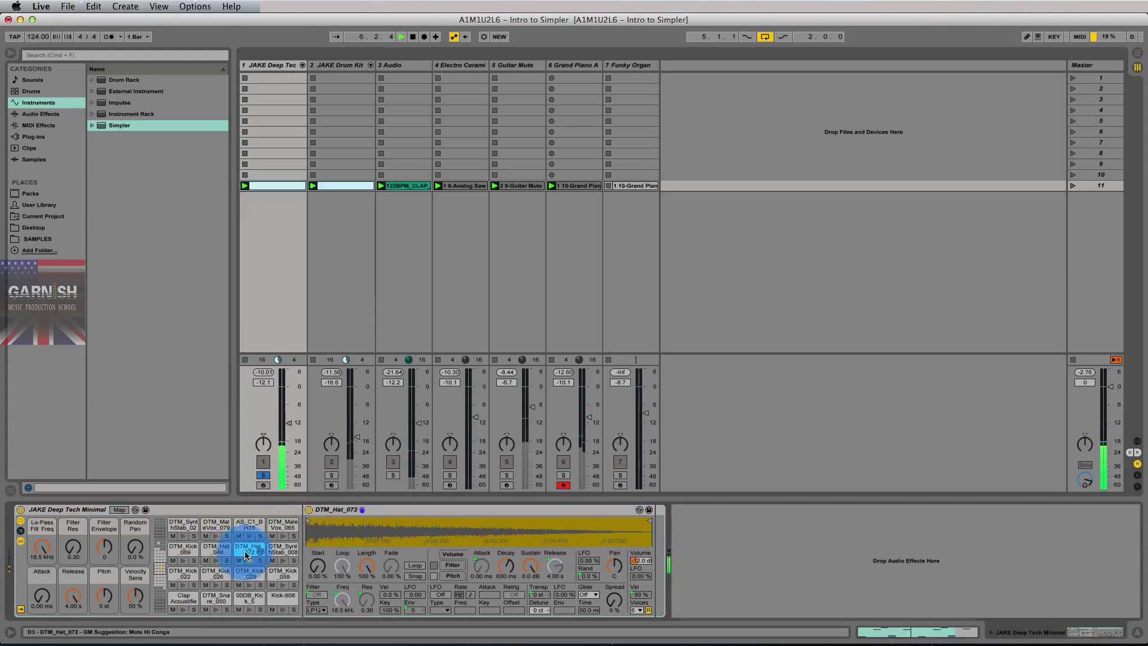
click(640, 561)
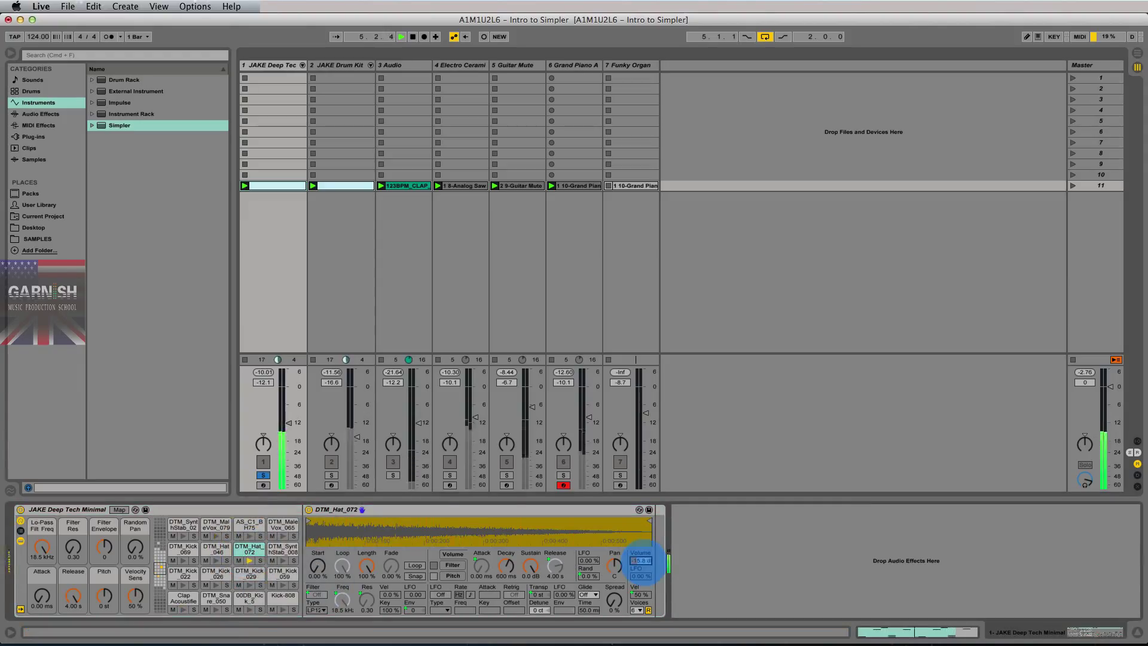
click(263, 475)
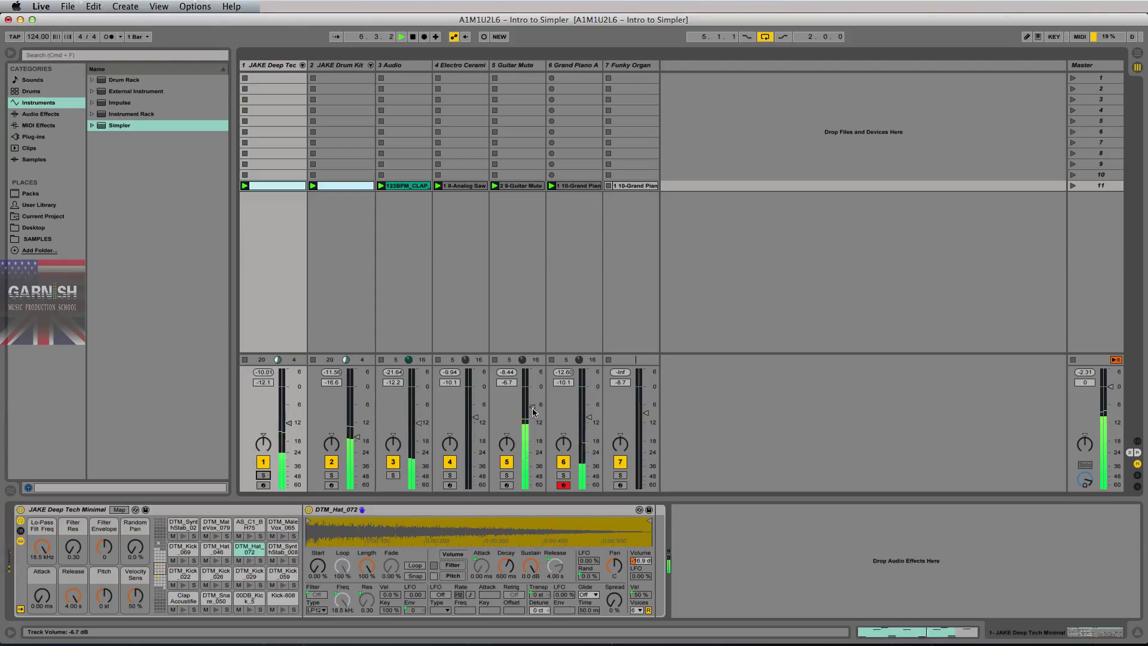
drag(533, 411, 533, 413)
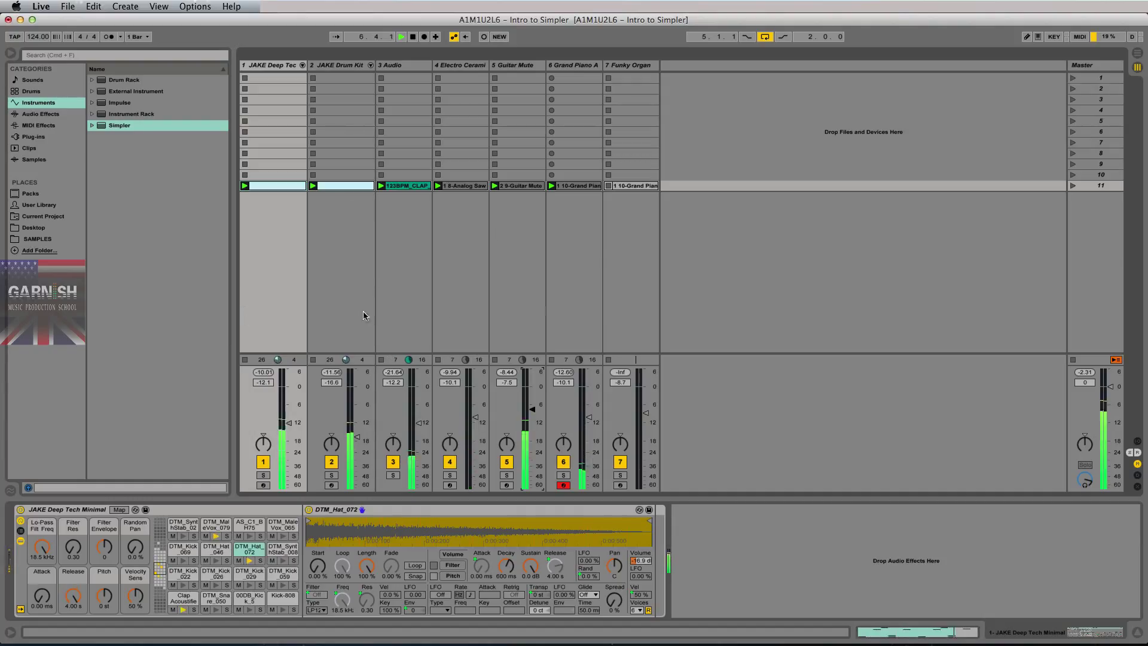
Add Simpler on a new MIDI track and widen the 8 Simpler column
click(92, 125)
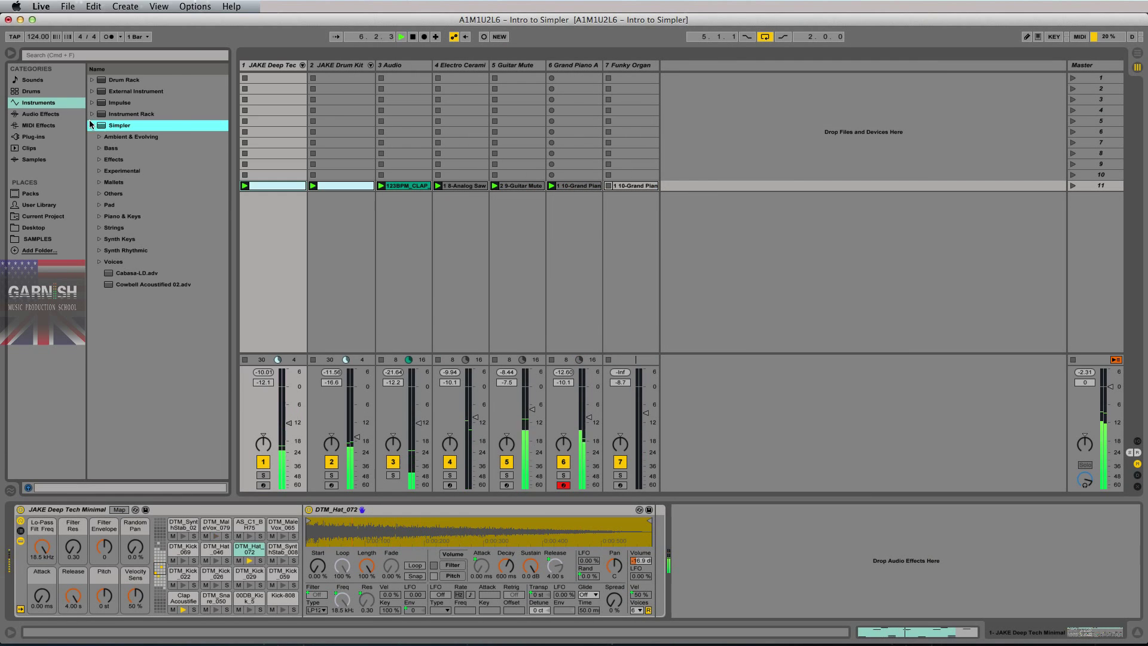
click(94, 125)
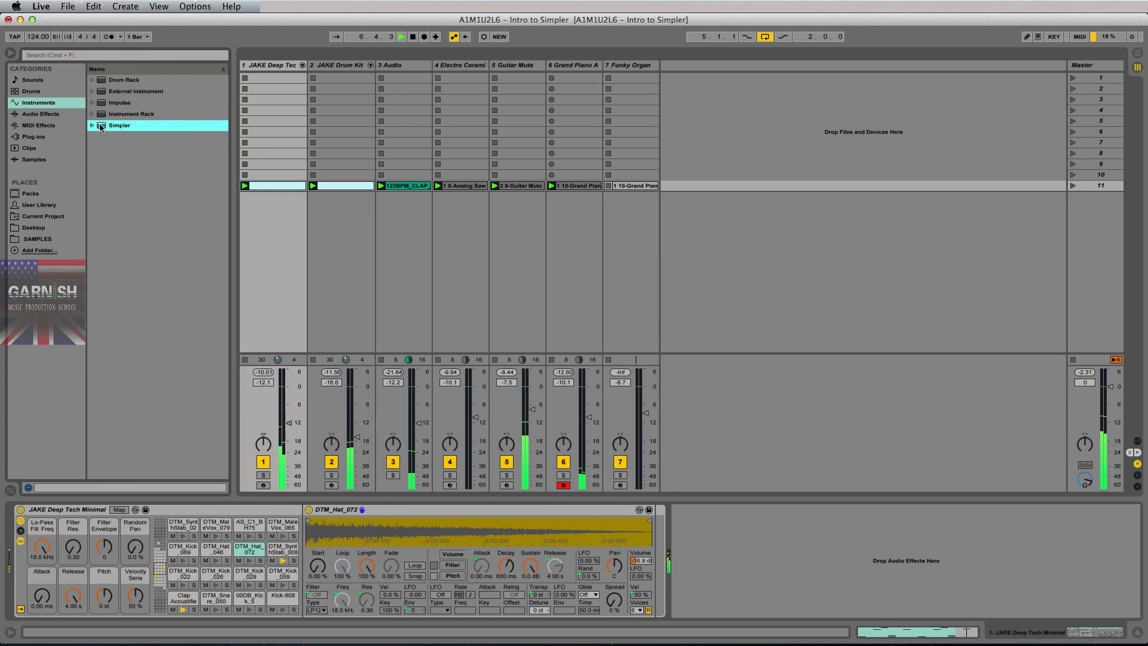
drag(101, 127, 706, 83)
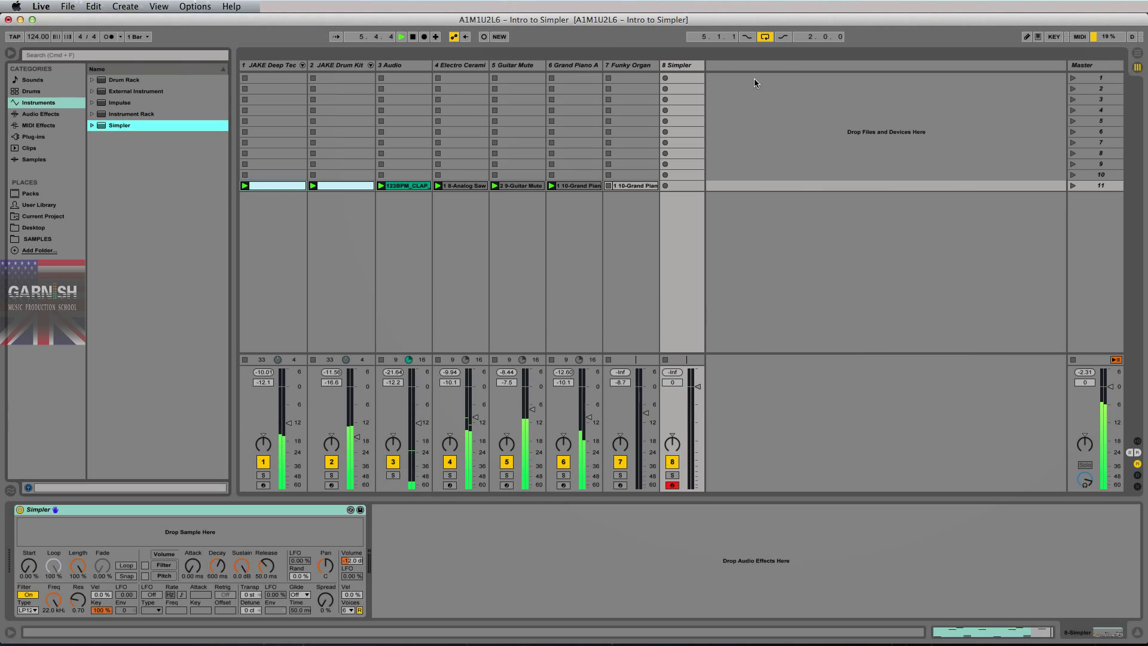
drag(703, 66, 760, 67)
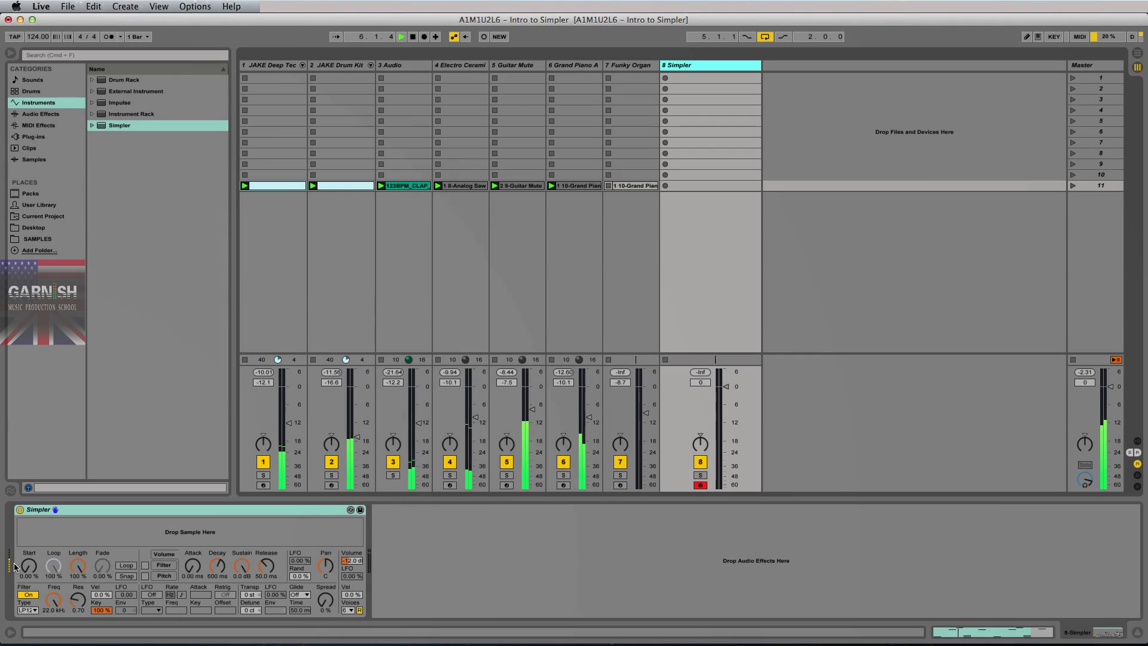
Stop playback, select the empty Simpler, and show the Samples category in the browser
key(space)
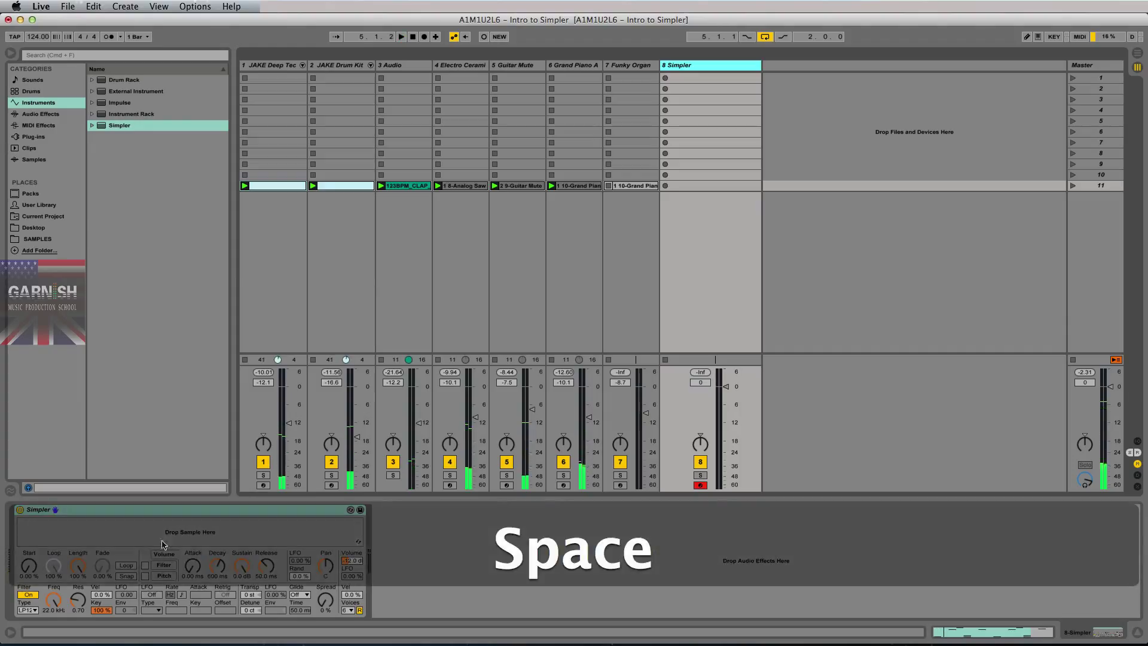
click(174, 513)
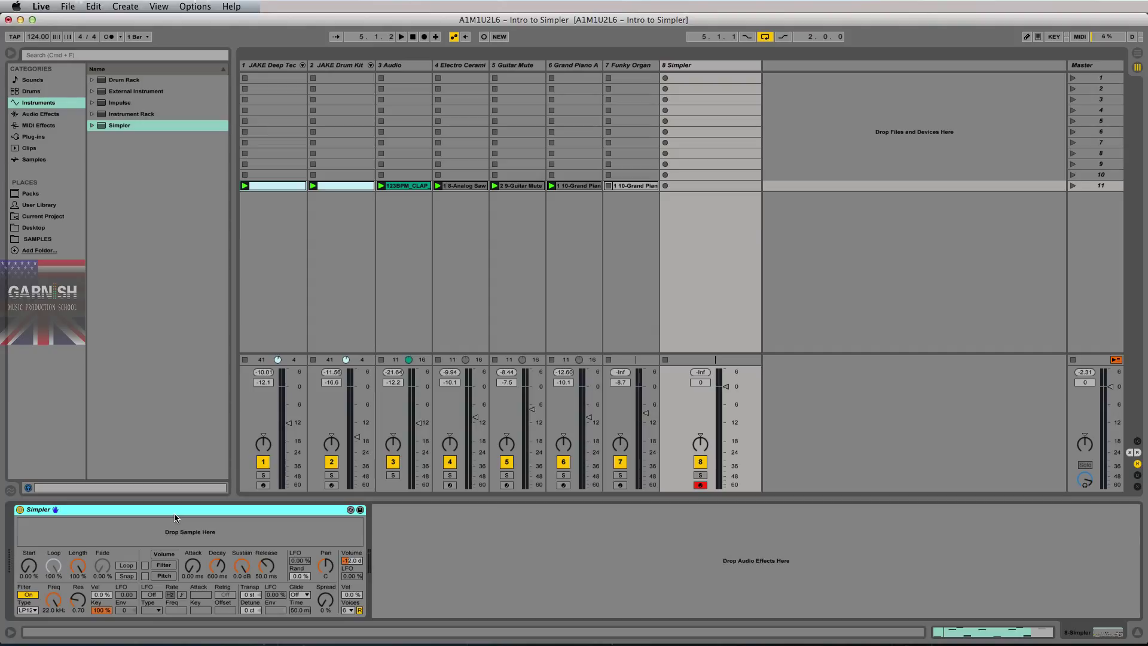
click(44, 159)
click(154, 56)
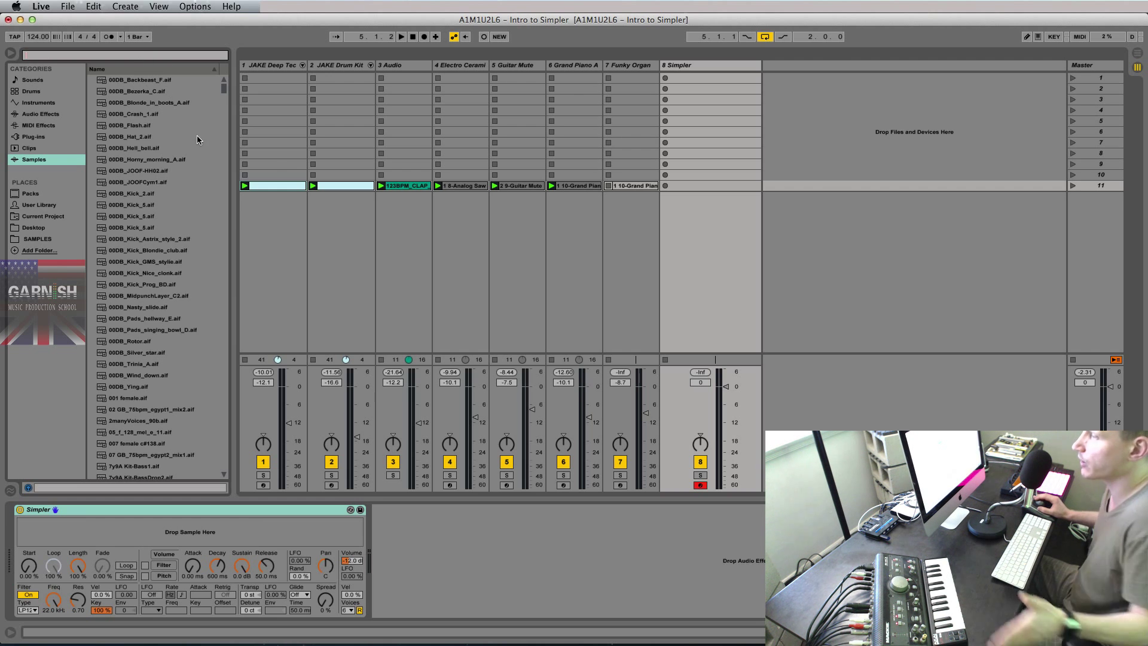
Search samples for 'piano' and preview ABR Piano, BAS ElPiano, 082LD E Piano-A and others
click(189, 55)
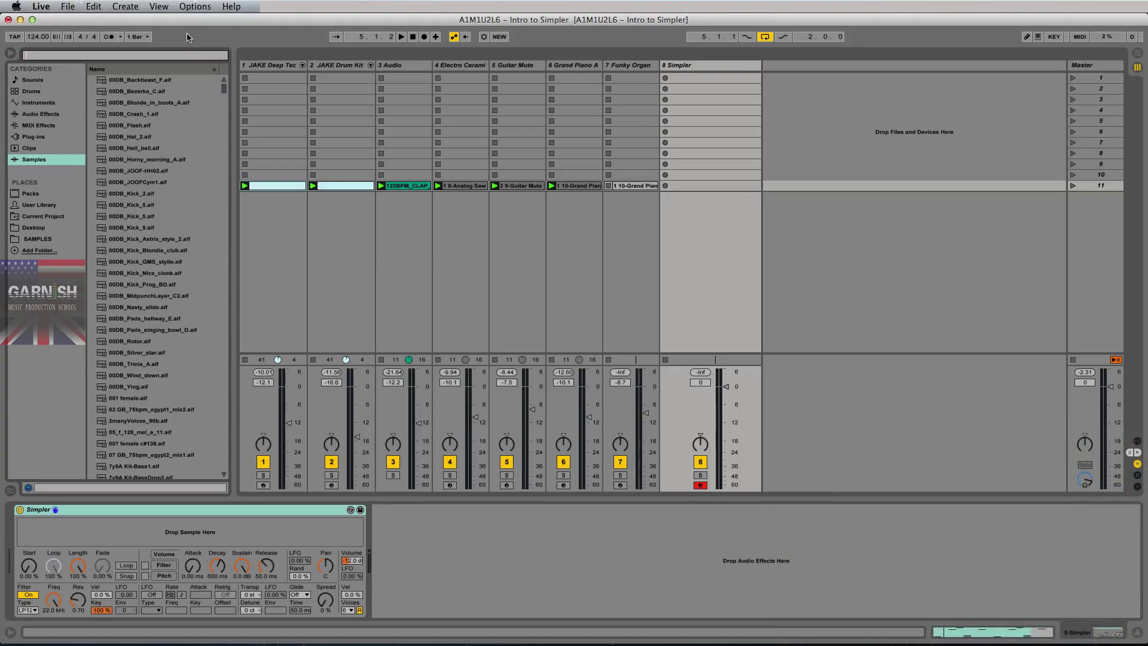
text(piano)
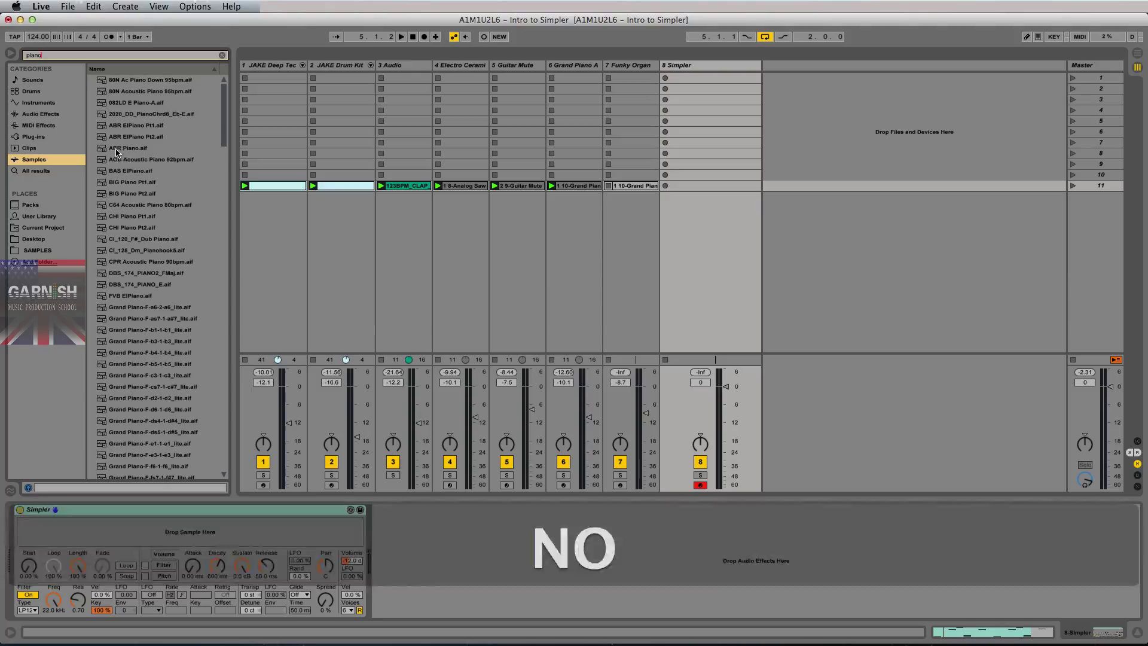
click(131, 154)
click(132, 171)
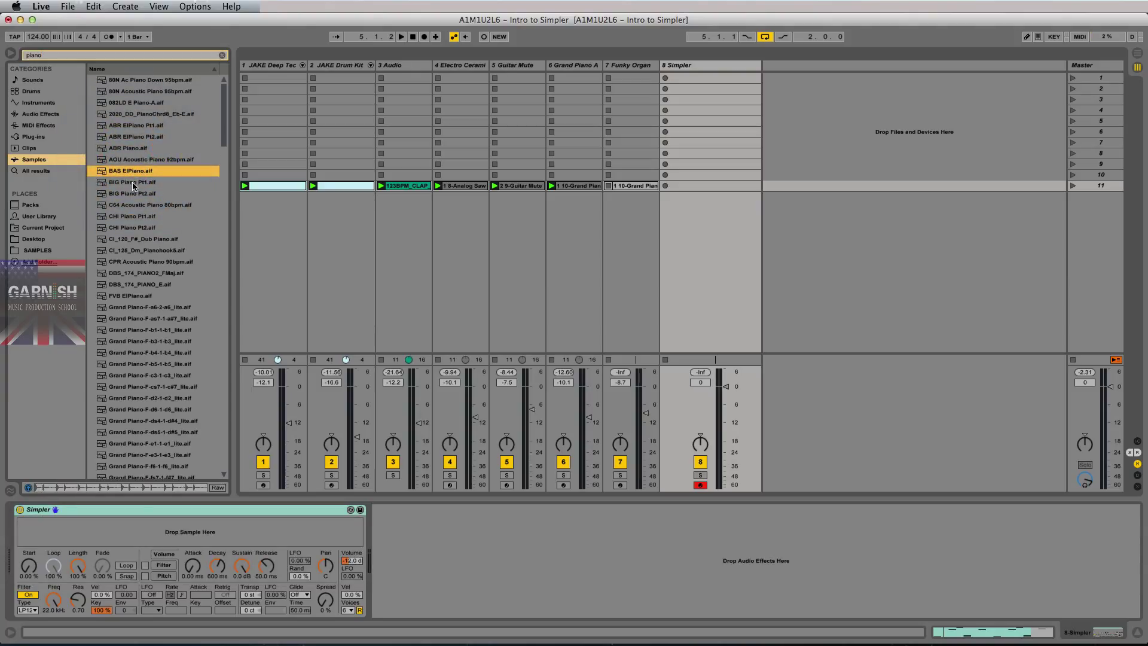
click(133, 182)
click(135, 125)
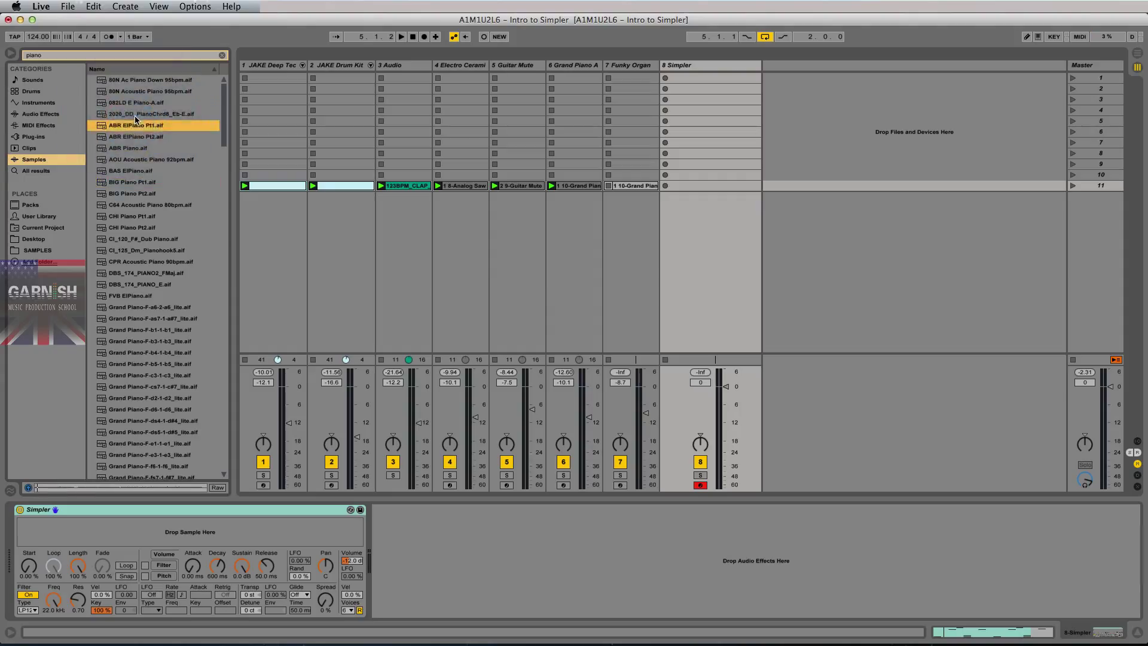
click(135, 114)
click(135, 104)
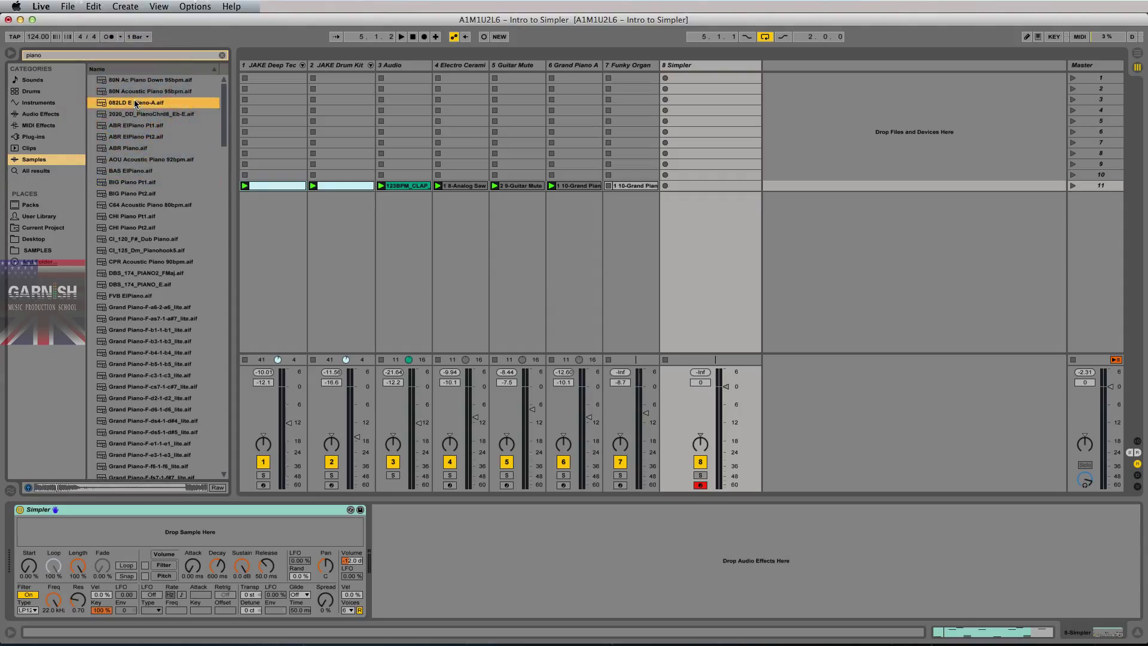
click(136, 92)
click(134, 251)
Preview the CHI Piano and Grand Piano-F samples, settling on Grand Piano-F-b5-1-b5_lite
click(134, 229)
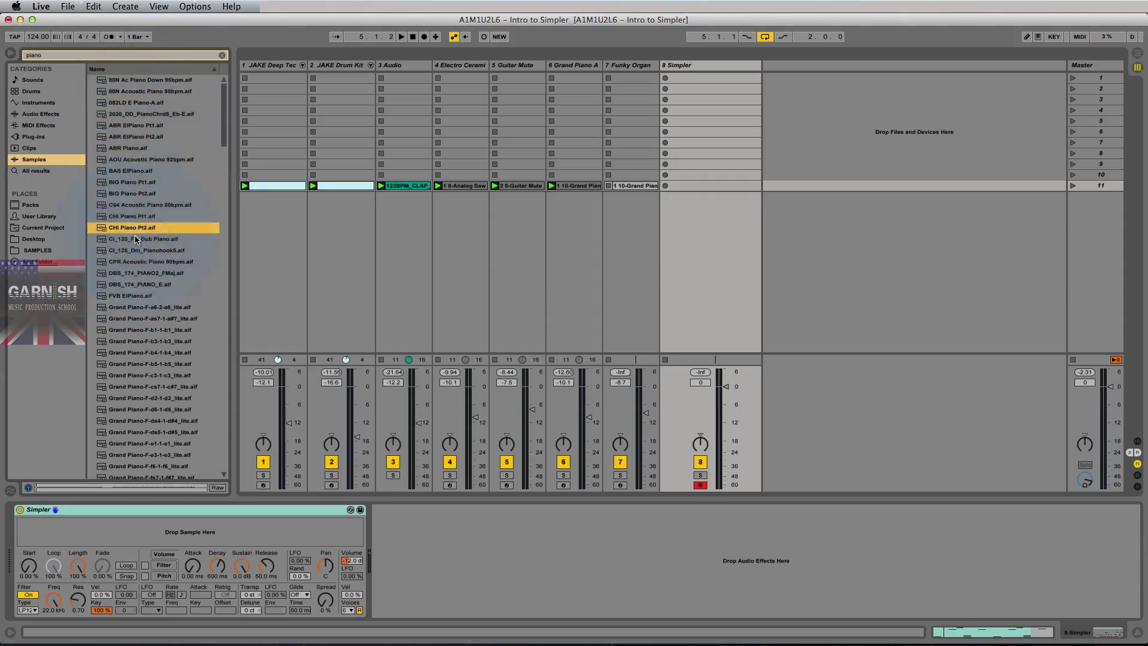
click(133, 219)
click(137, 307)
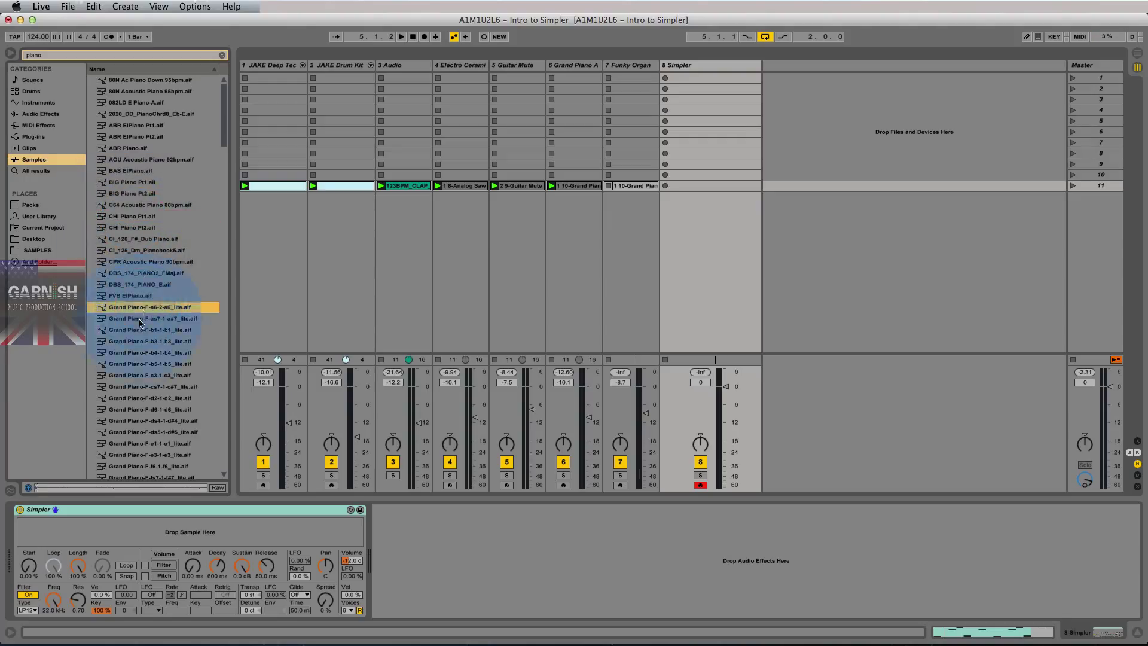
click(137, 331)
click(136, 364)
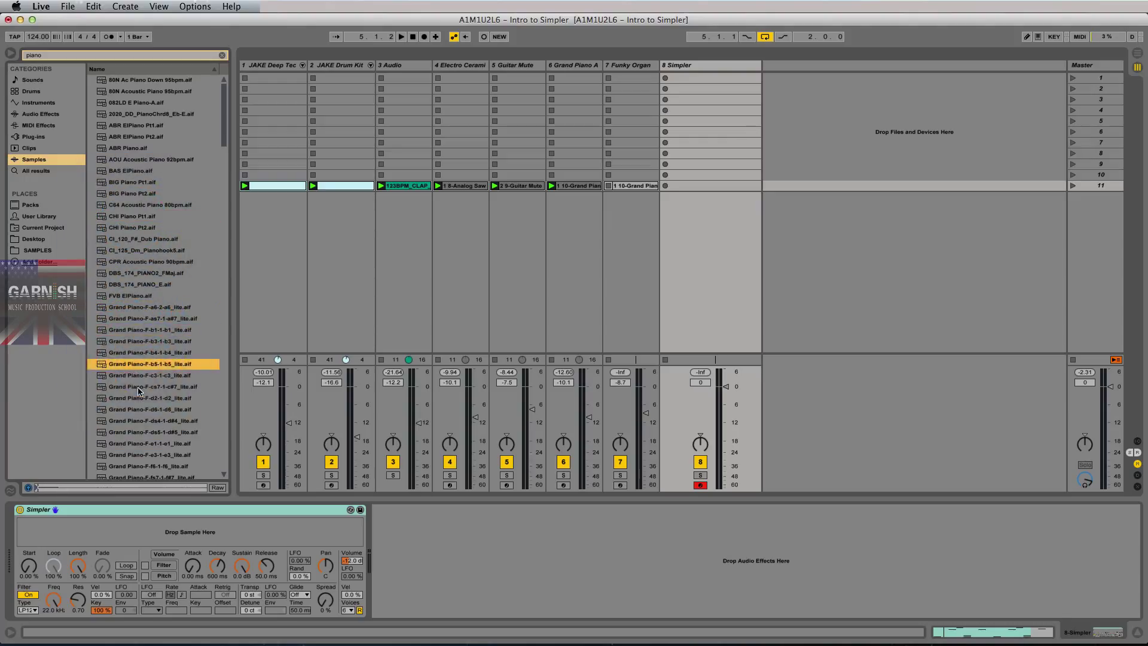
click(139, 376)
click(139, 375)
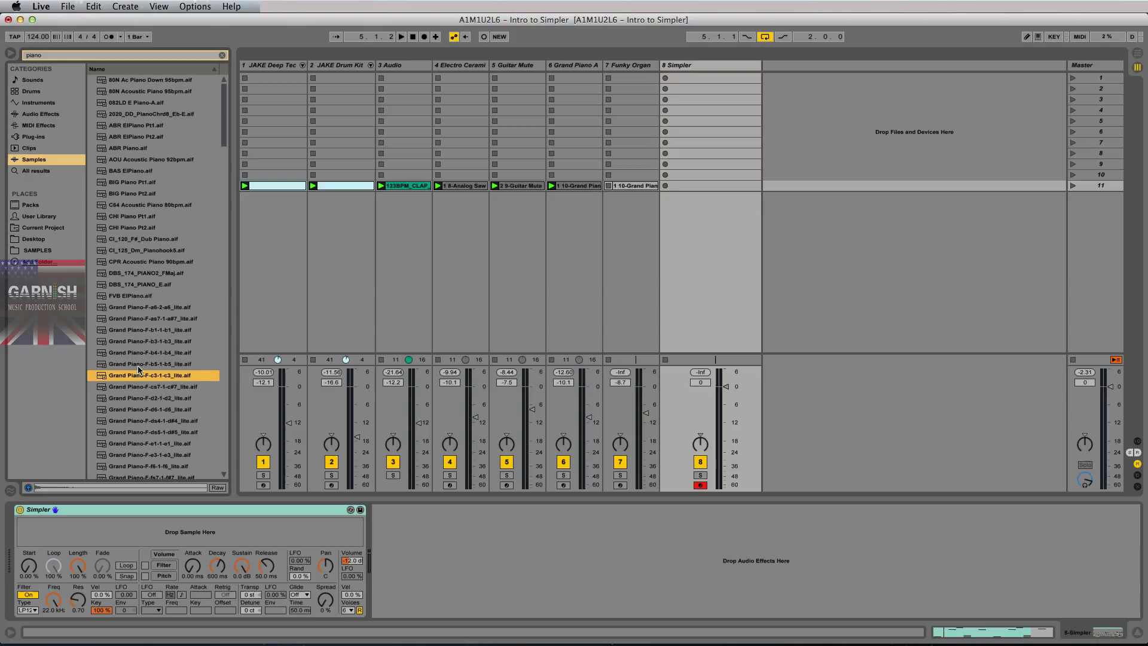
click(133, 366)
key(space)
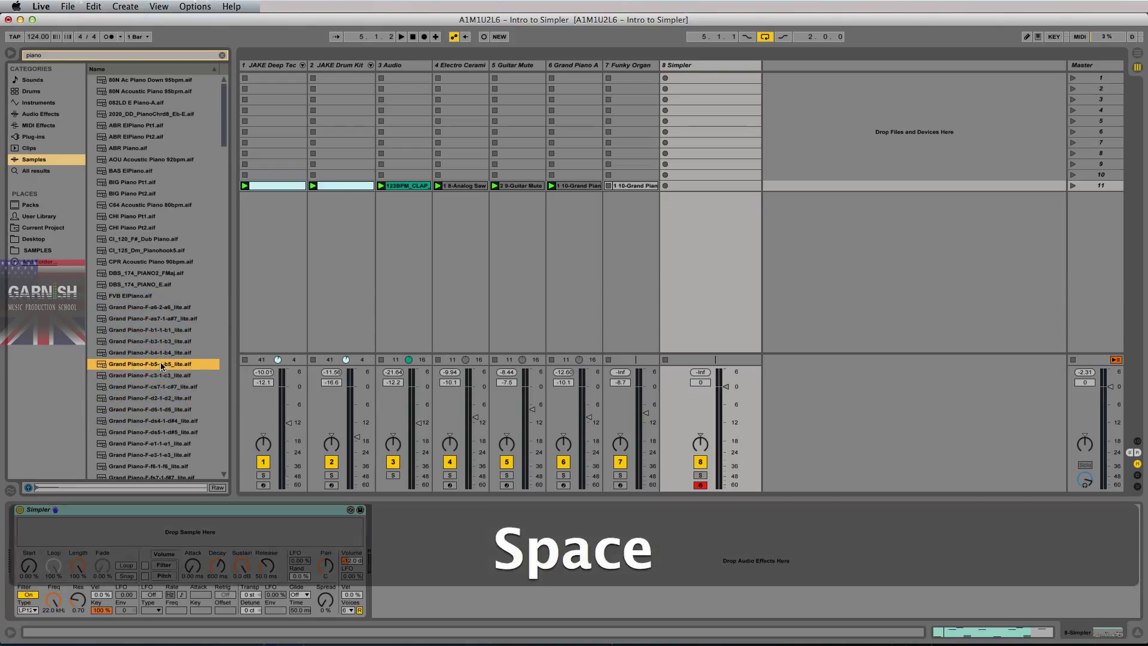
Load Grand Piano-F-b5-1-b5_lite.aif into track 8's Simpler and play notes with the A key
drag(146, 364, 187, 538)
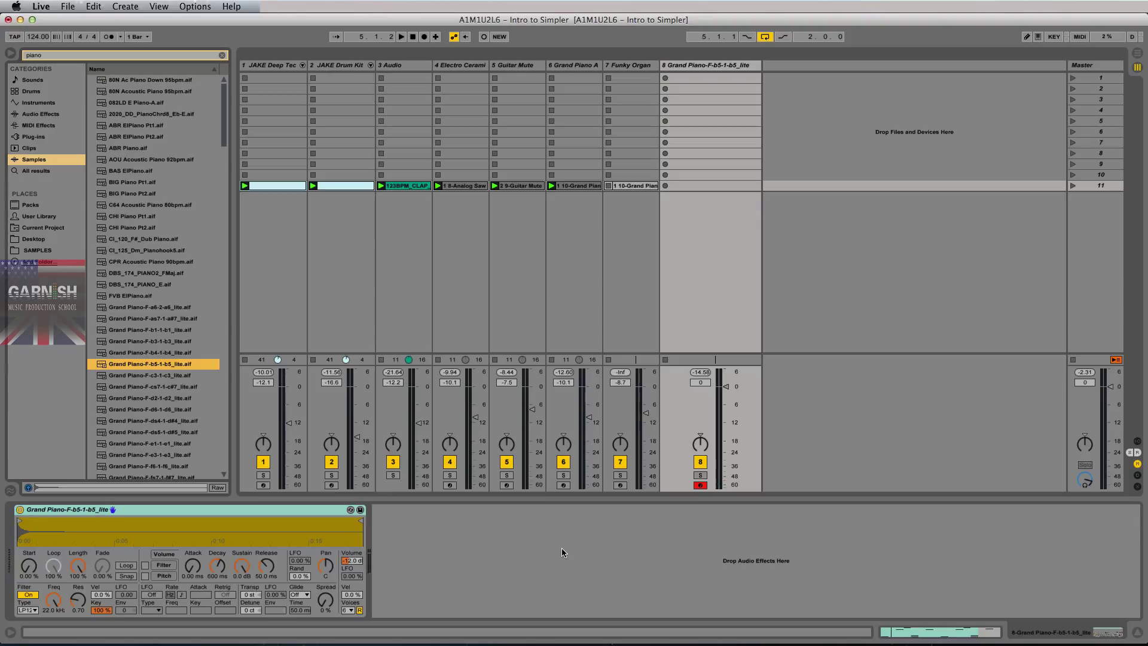
key(a)
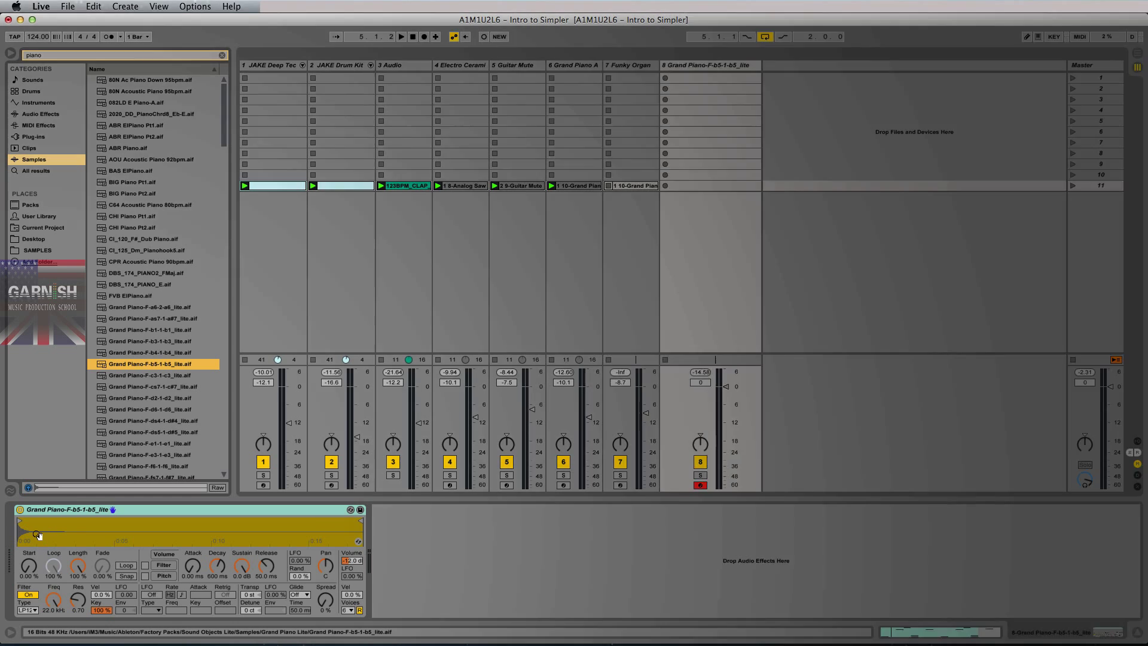
key(a)
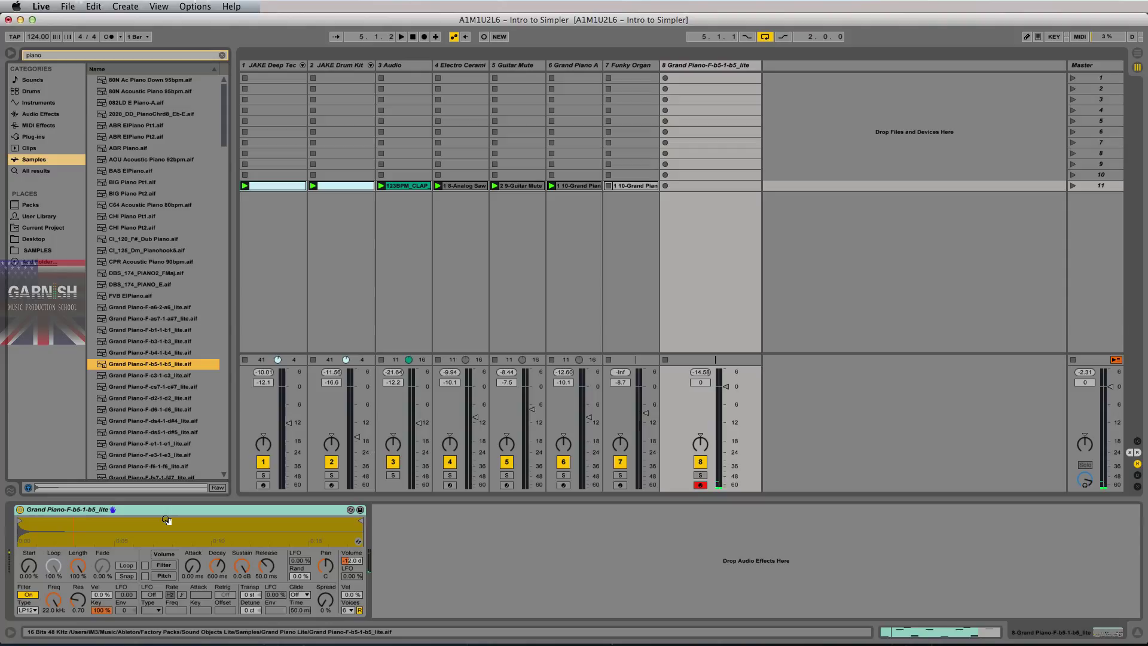
key(a)
key(a)
key(a)
key(a)
key(a)
key(a)
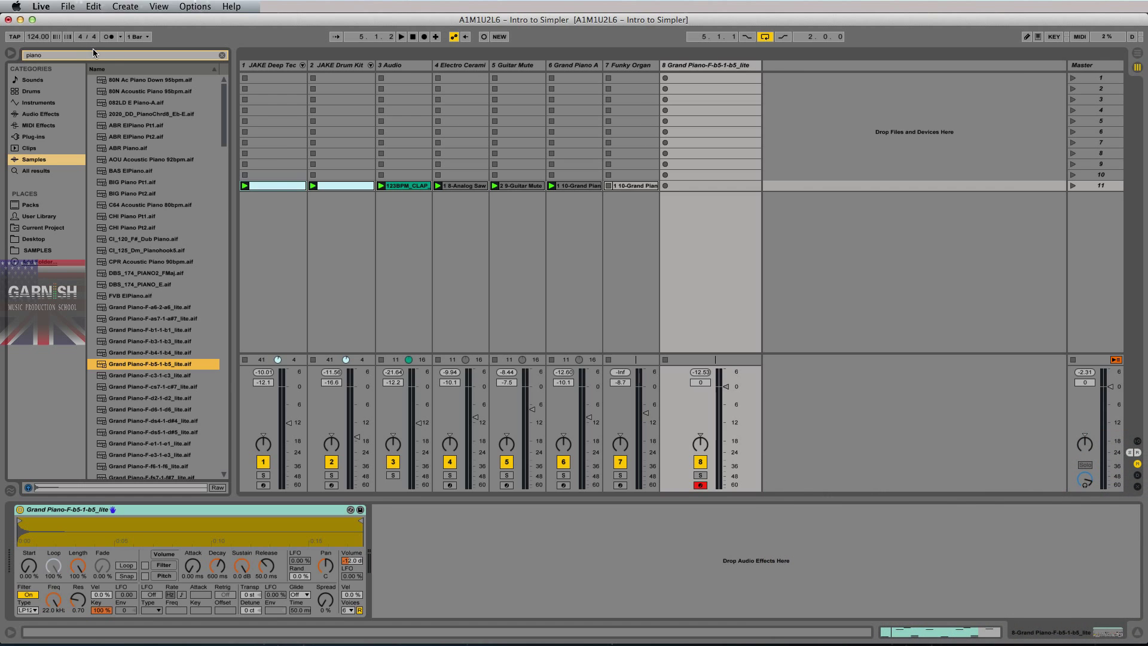
click(129, 57)
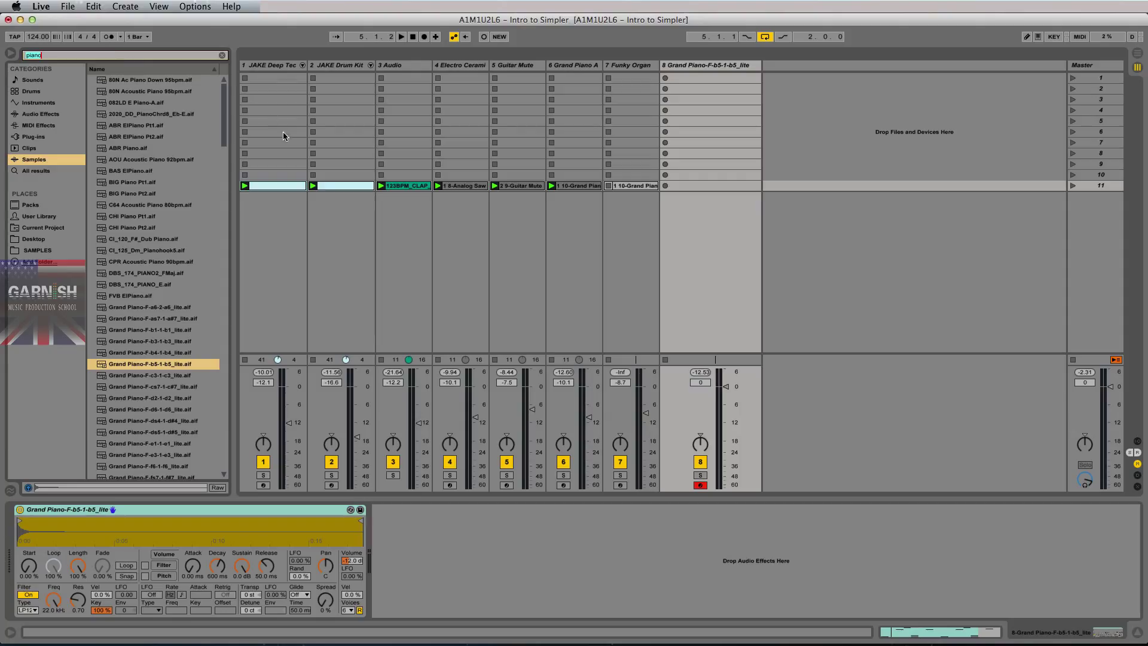
click(281, 67)
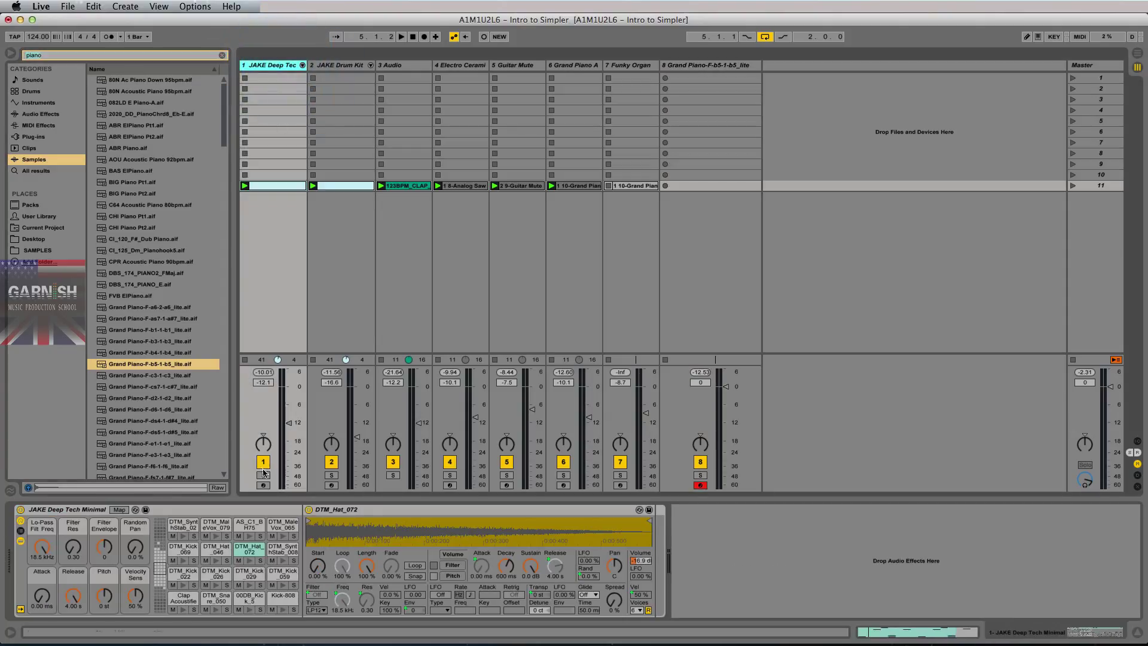
click(215, 525)
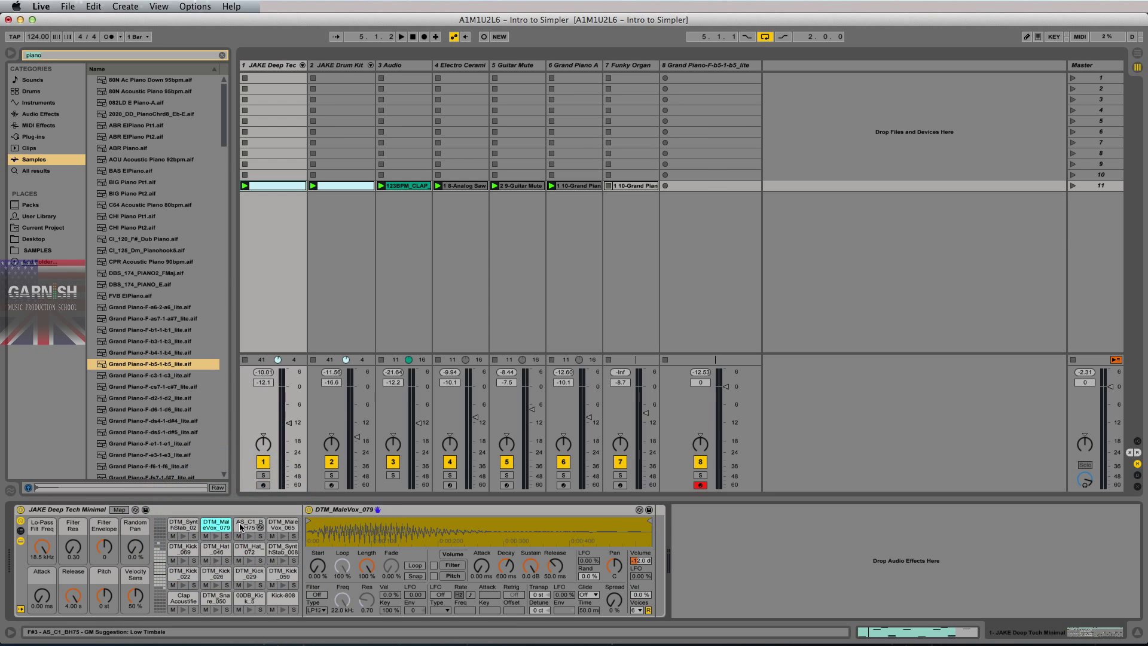
click(241, 526)
click(278, 526)
click(244, 526)
click(213, 526)
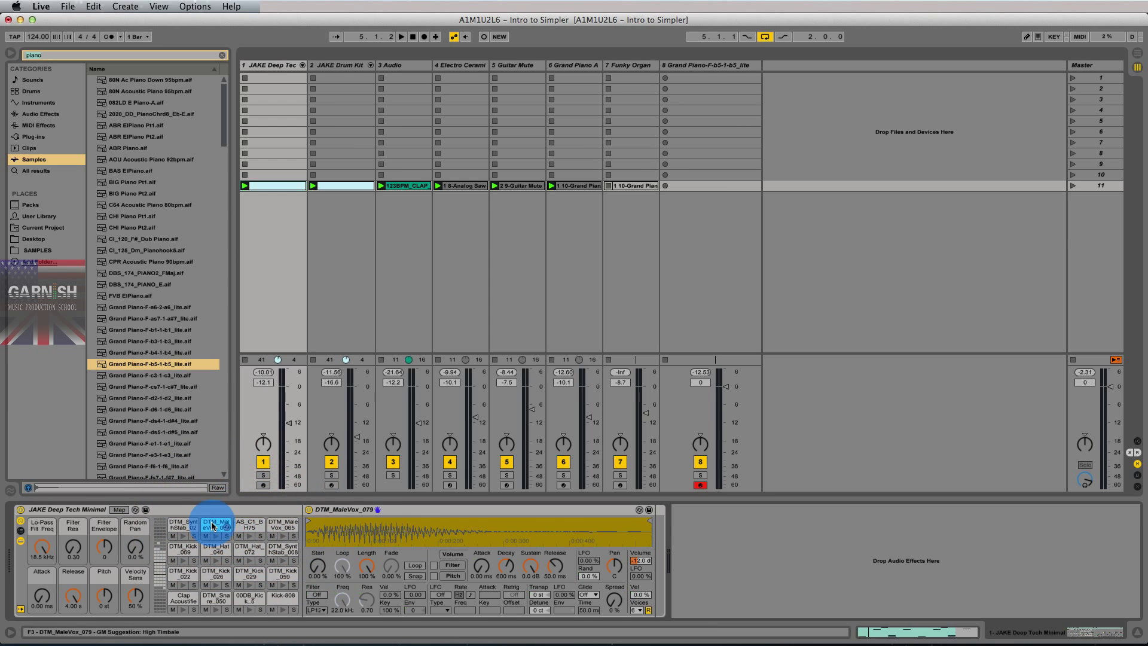
click(184, 526)
click(215, 526)
click(257, 526)
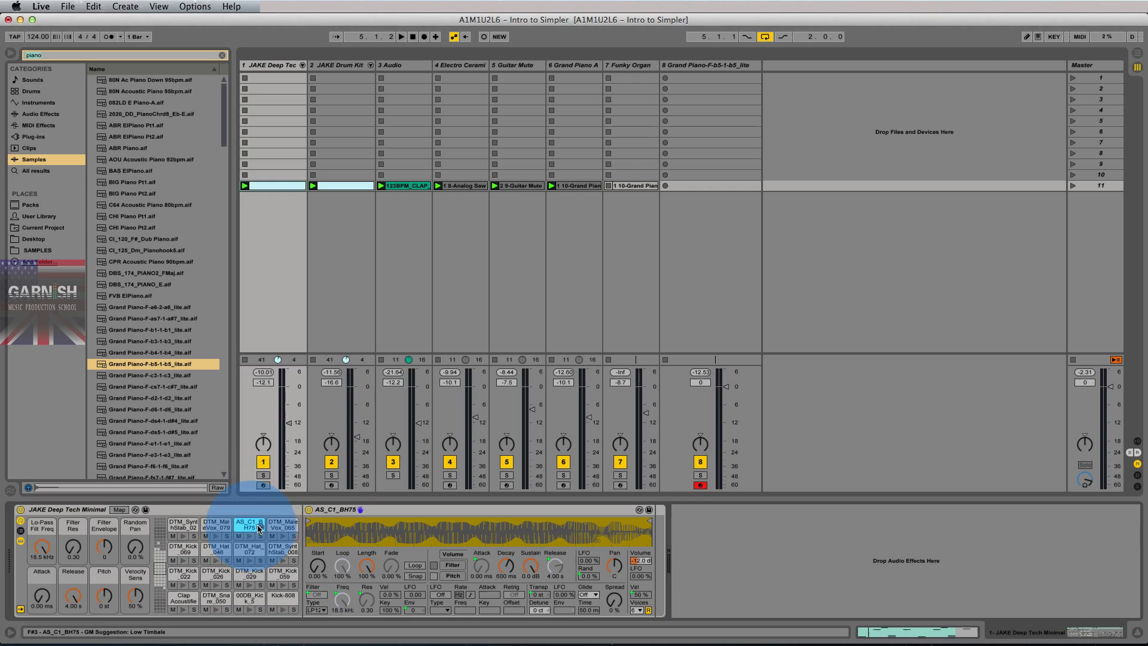
click(282, 525)
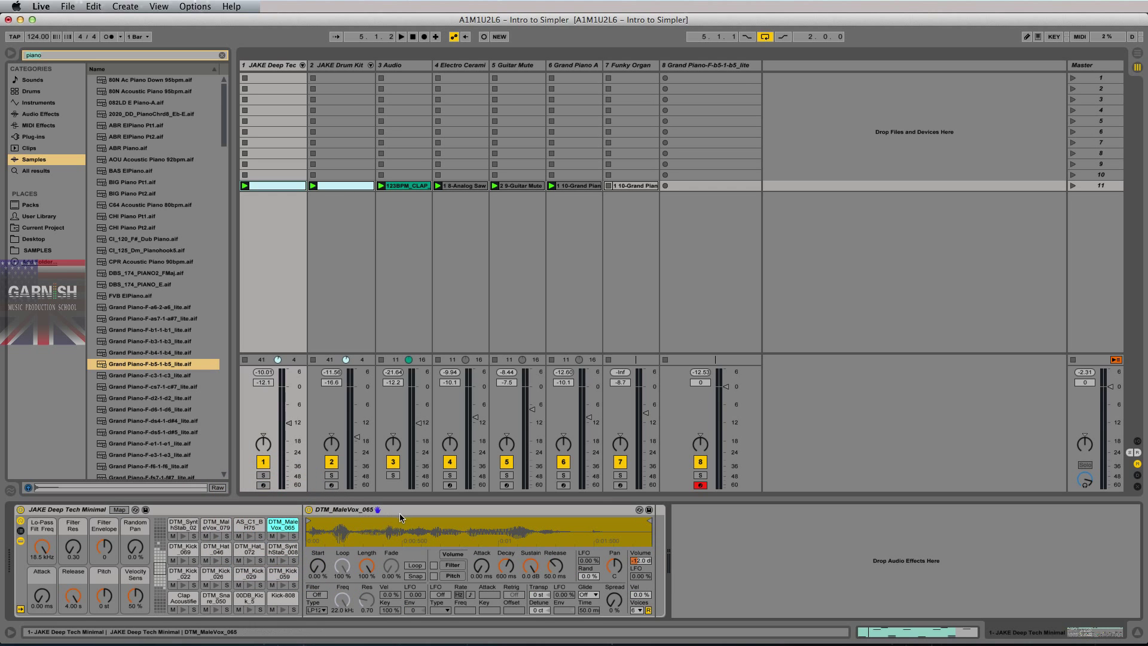
click(245, 526)
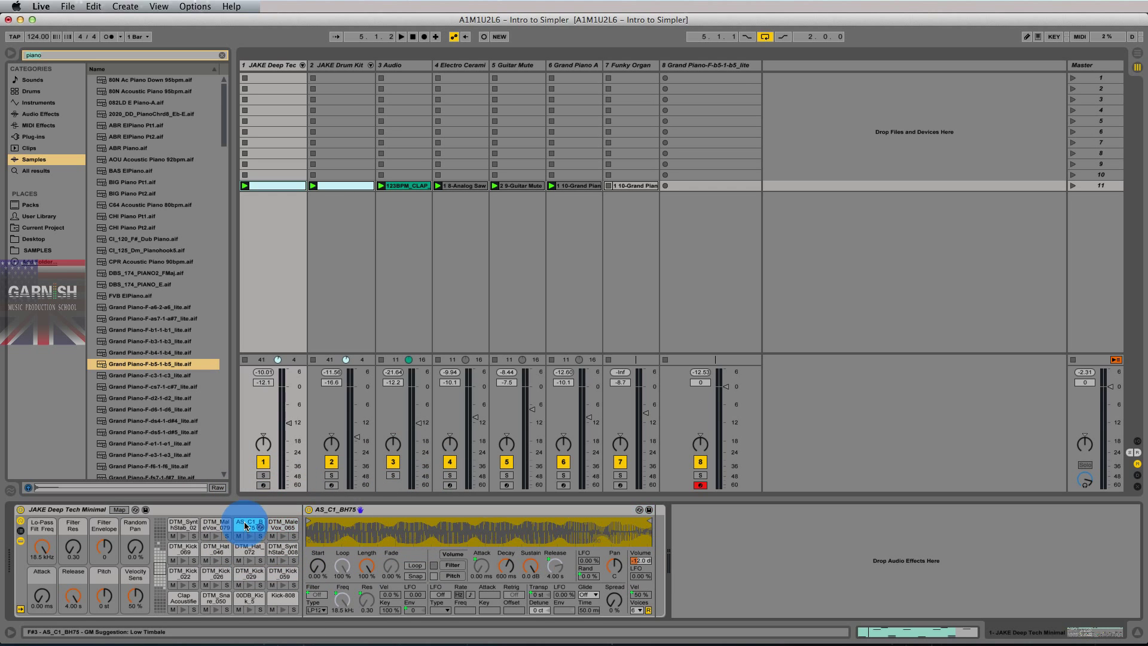
click(208, 524)
click(184, 574)
click(183, 597)
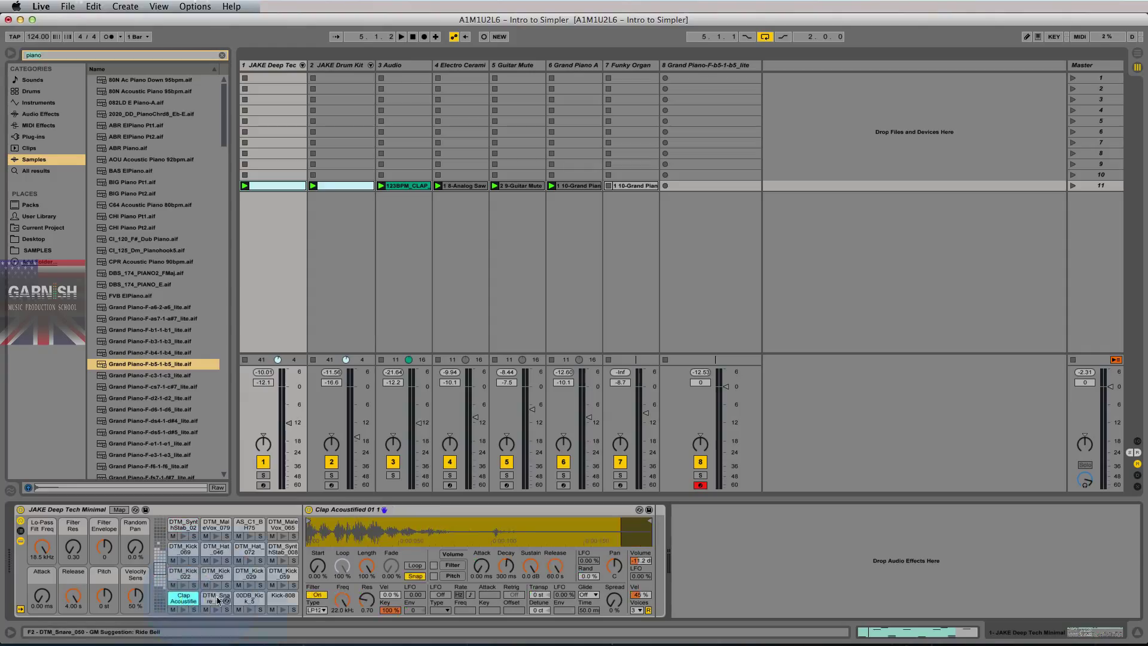
click(217, 597)
click(249, 597)
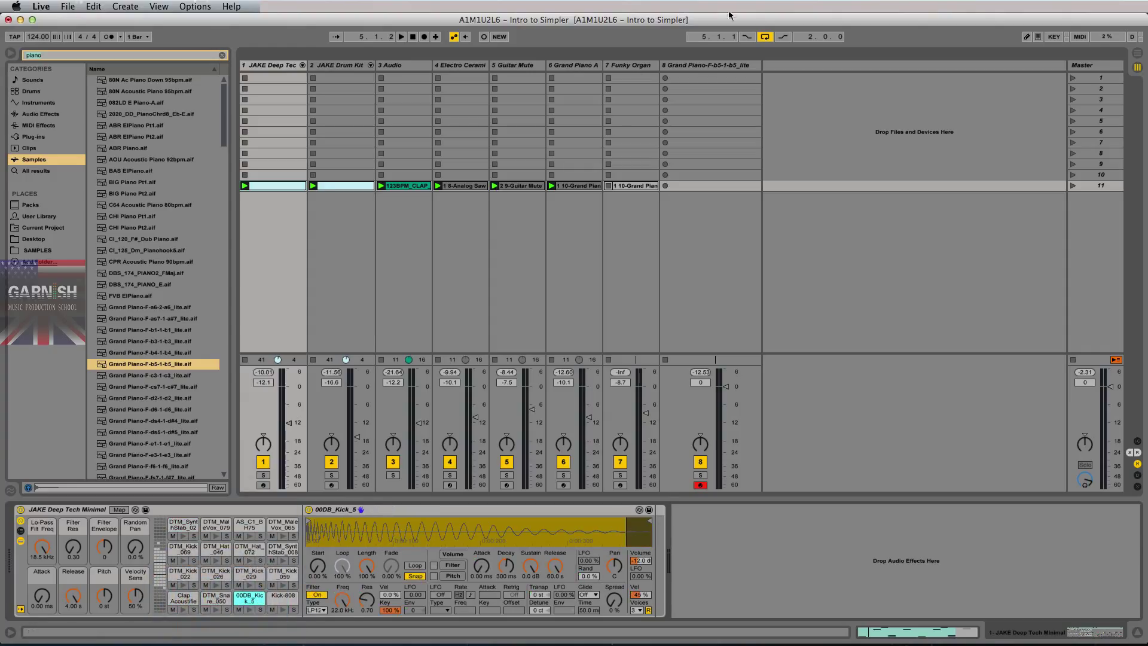
click(713, 65)
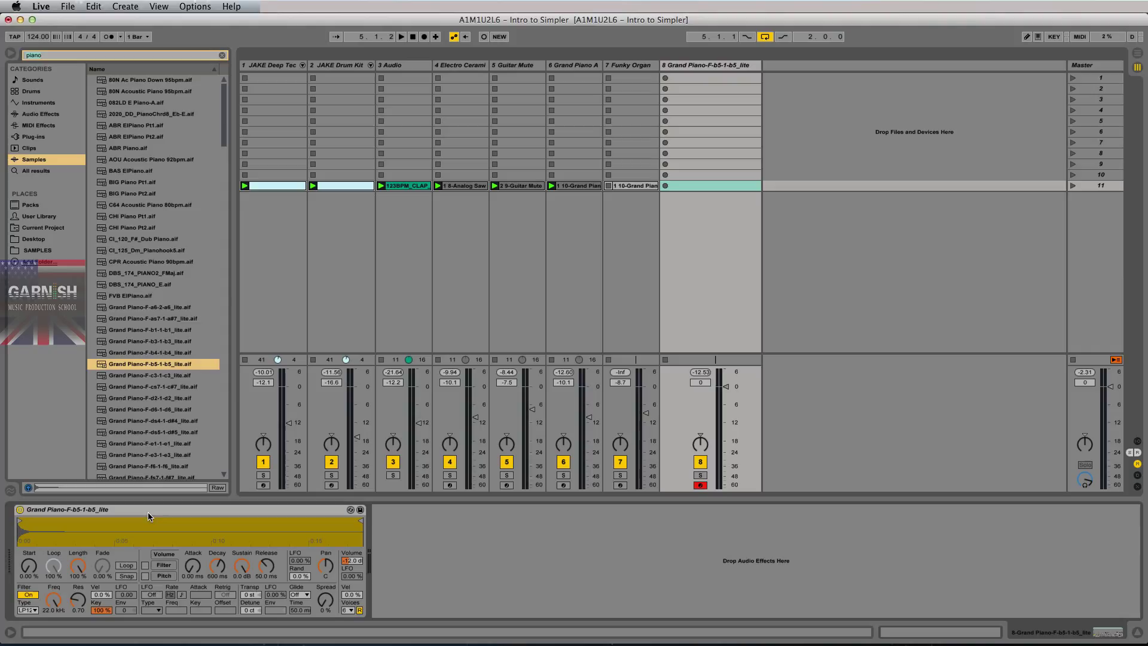
Search the browser for 'bass' and preview the Bushwick, Wourkit and Robo Romance bass samples
key(s)
click(189, 56)
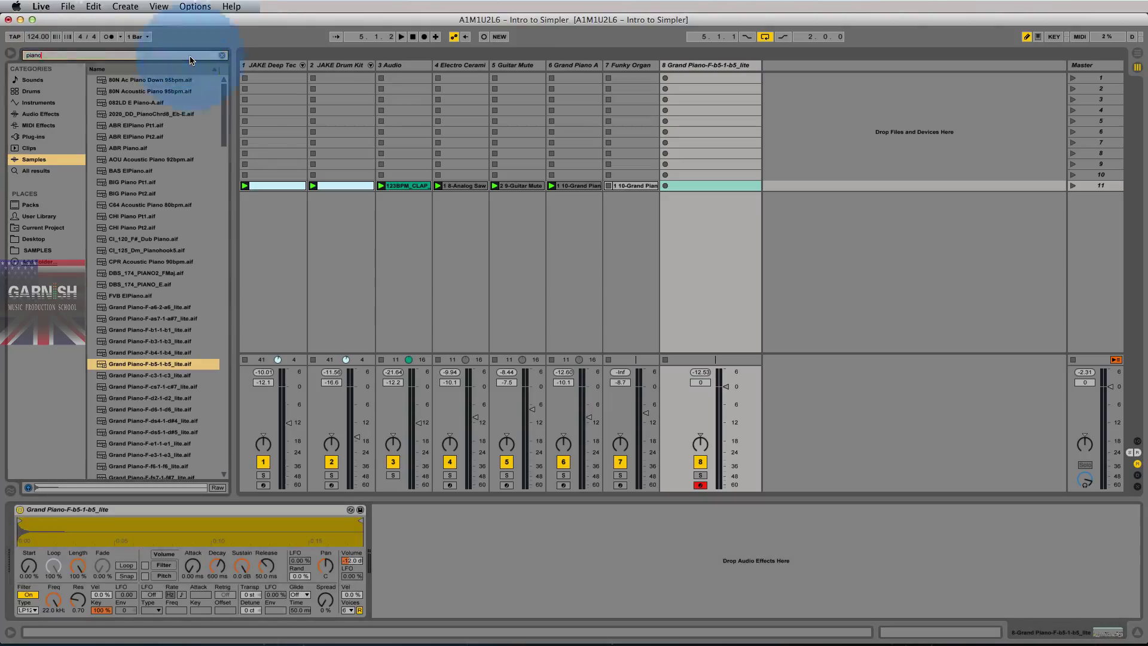
text(bass)
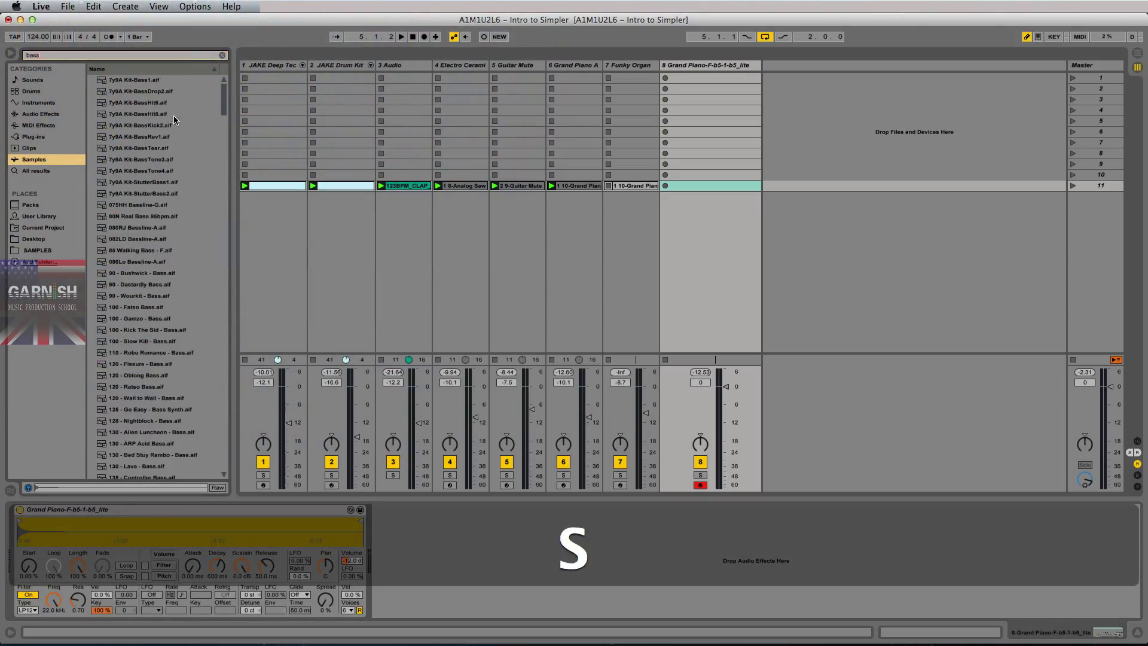
click(145, 272)
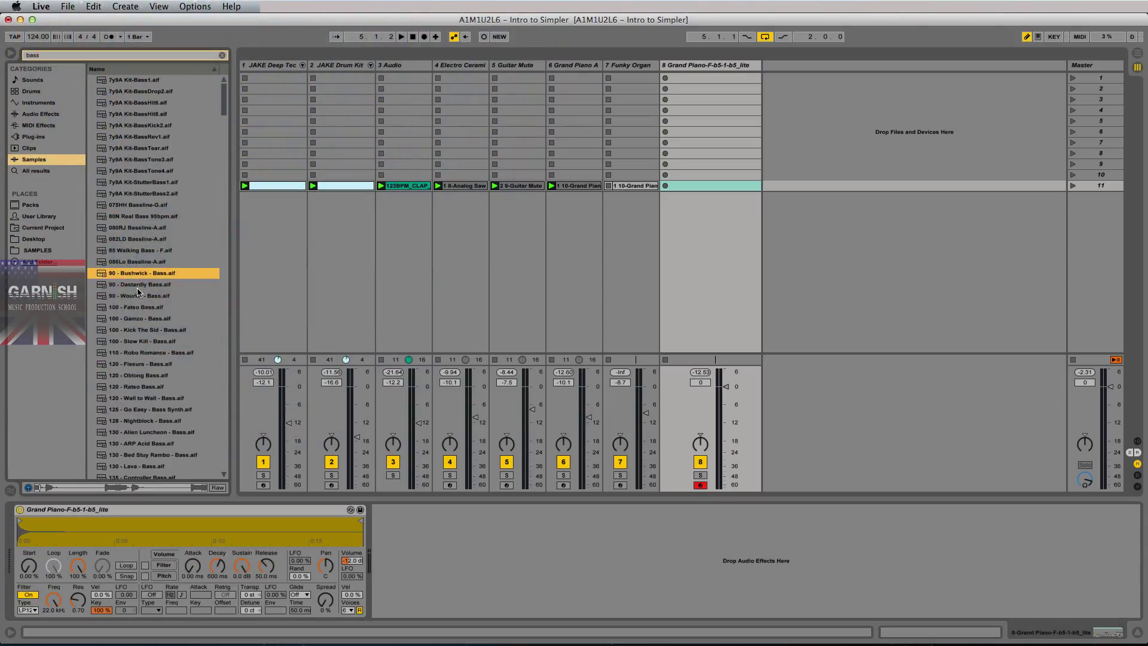
click(137, 296)
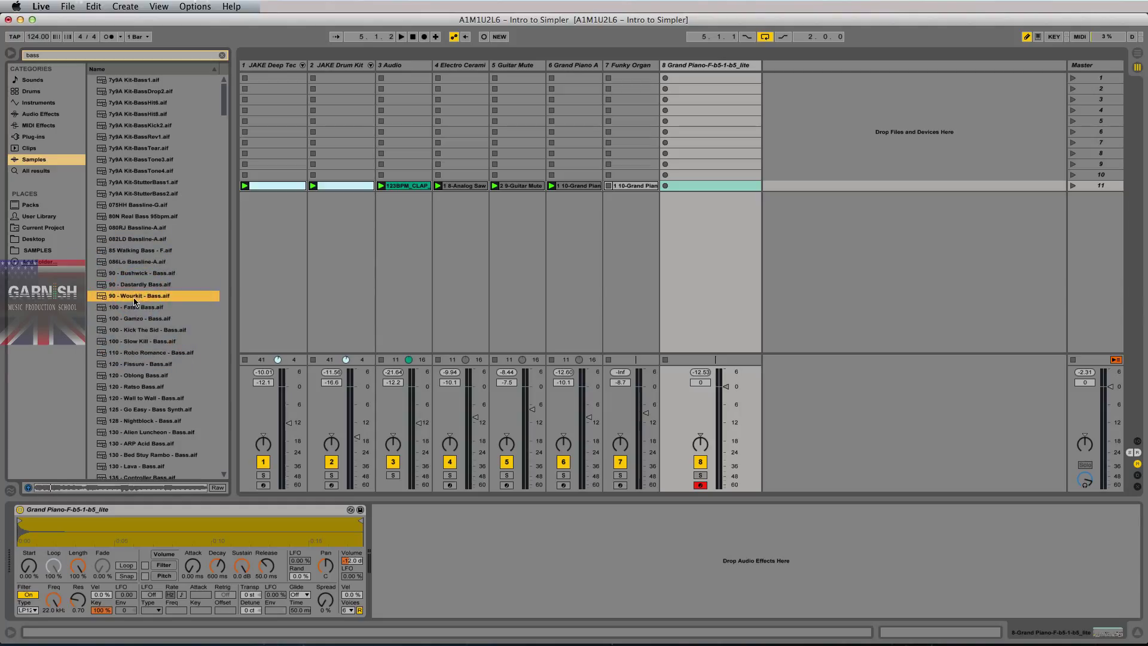
click(135, 329)
click(136, 341)
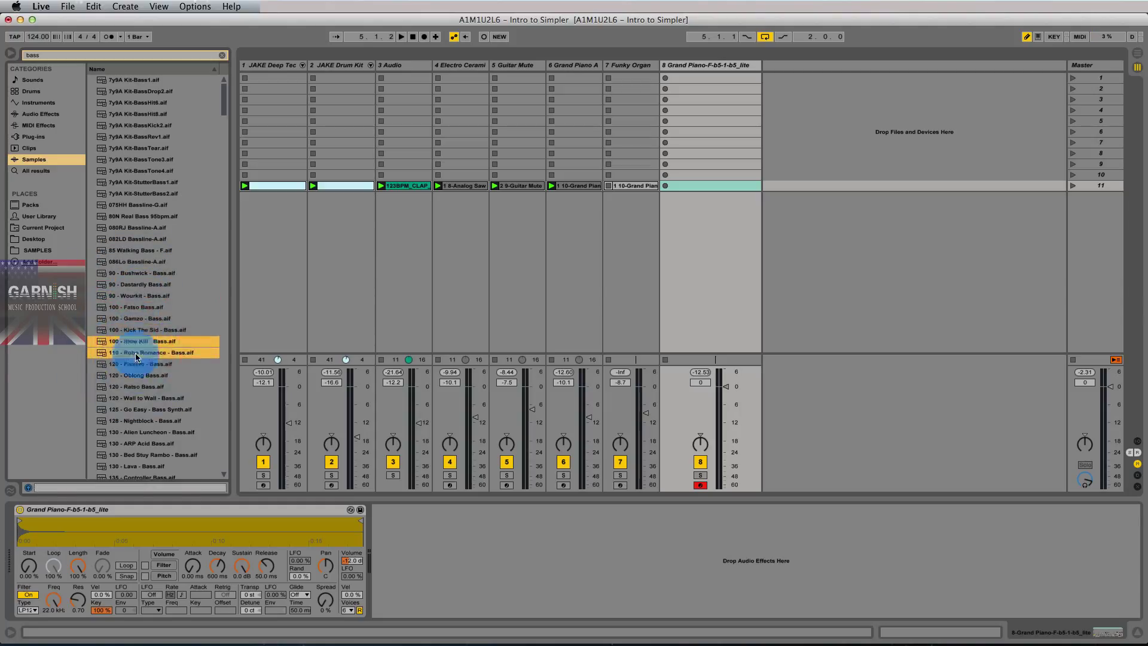
click(138, 352)
Compare 120 - Fissure - Bass with 120 - Ratso, then load Fissure - Bass into track 8's Simpler
click(138, 365)
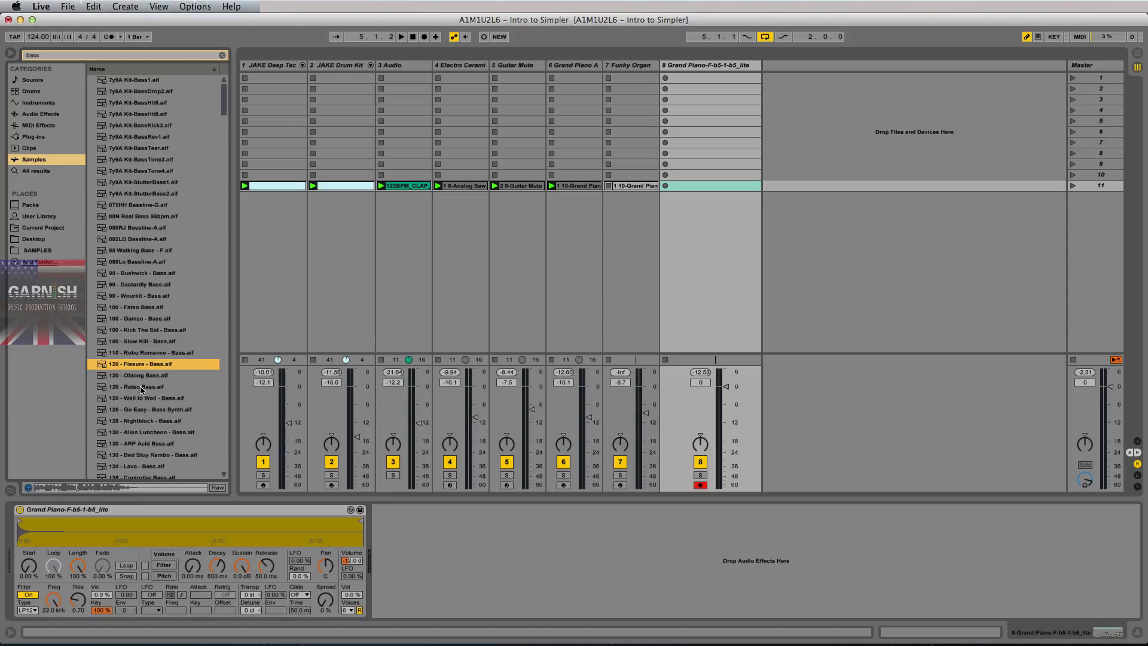
click(142, 387)
click(143, 362)
key(space)
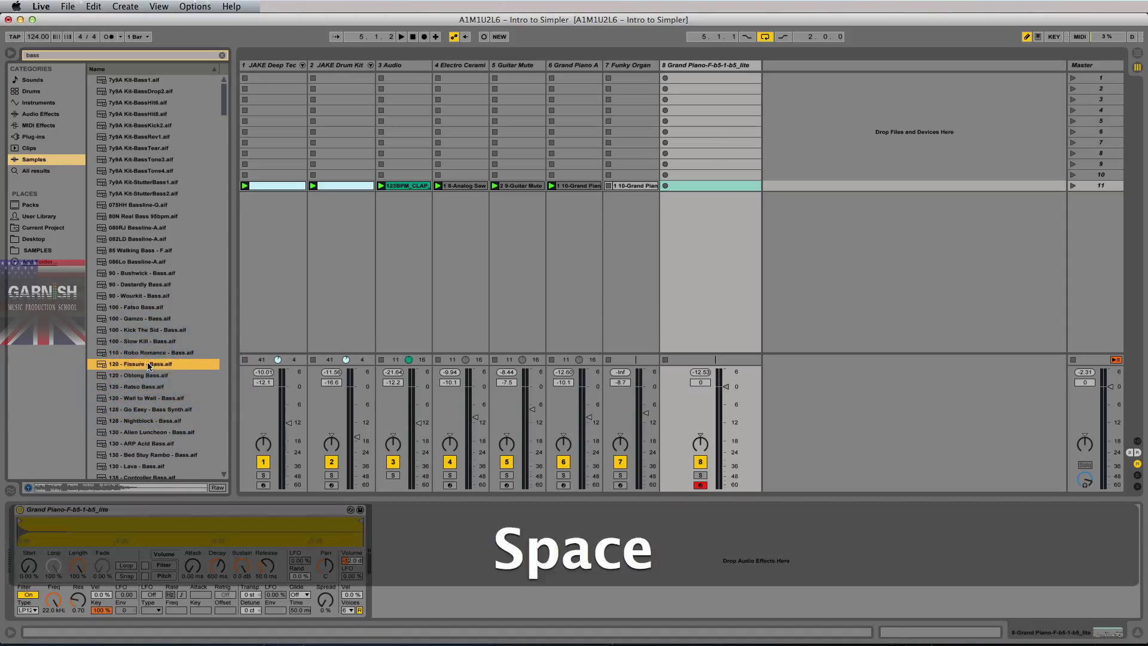
drag(148, 365, 163, 525)
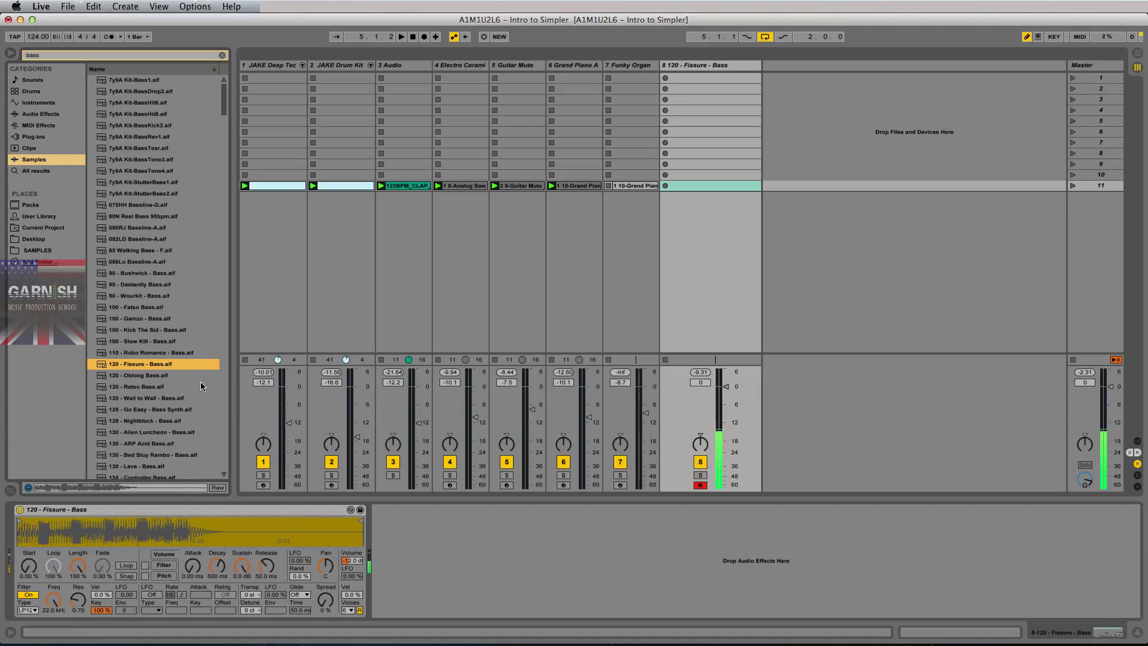
Preview the Go Easy bass synth and the 2020_EP BassLp1_Dmin and BassLp7_Gmin loops
click(154, 412)
key(Down)
key(Down)
key(Down)
key(Down)
key(Down)
key(Down)
key(Down)
key(Down)
key(Down)
key(Down)
key(Down)
key(Down)
key(Down)
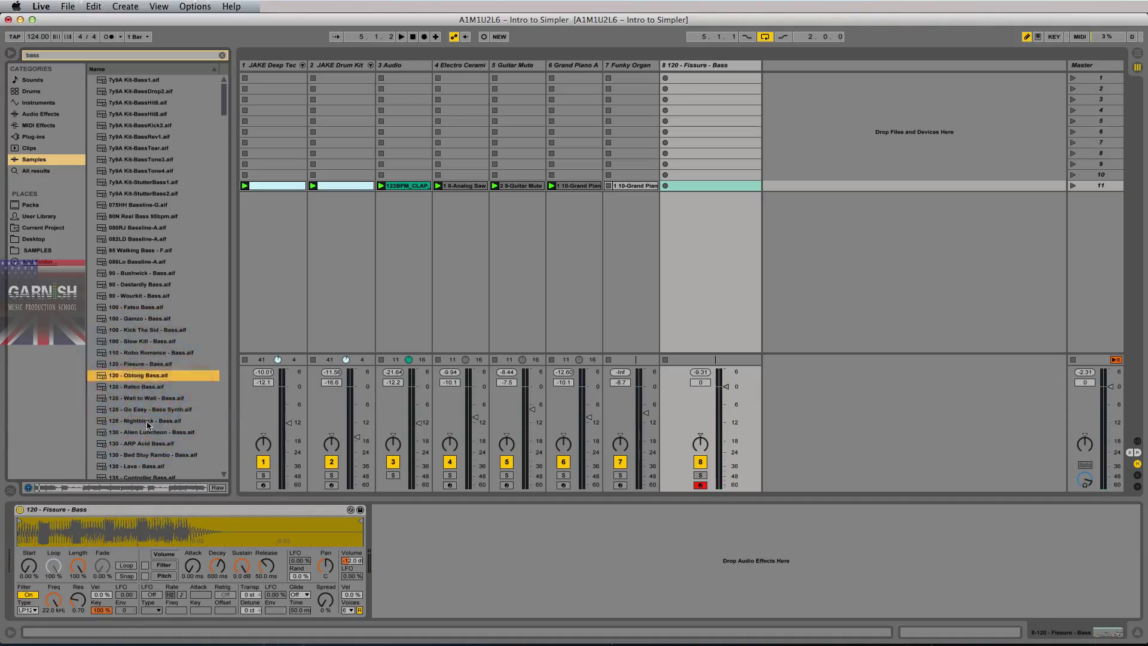
scroll(149, 412, down, 2)
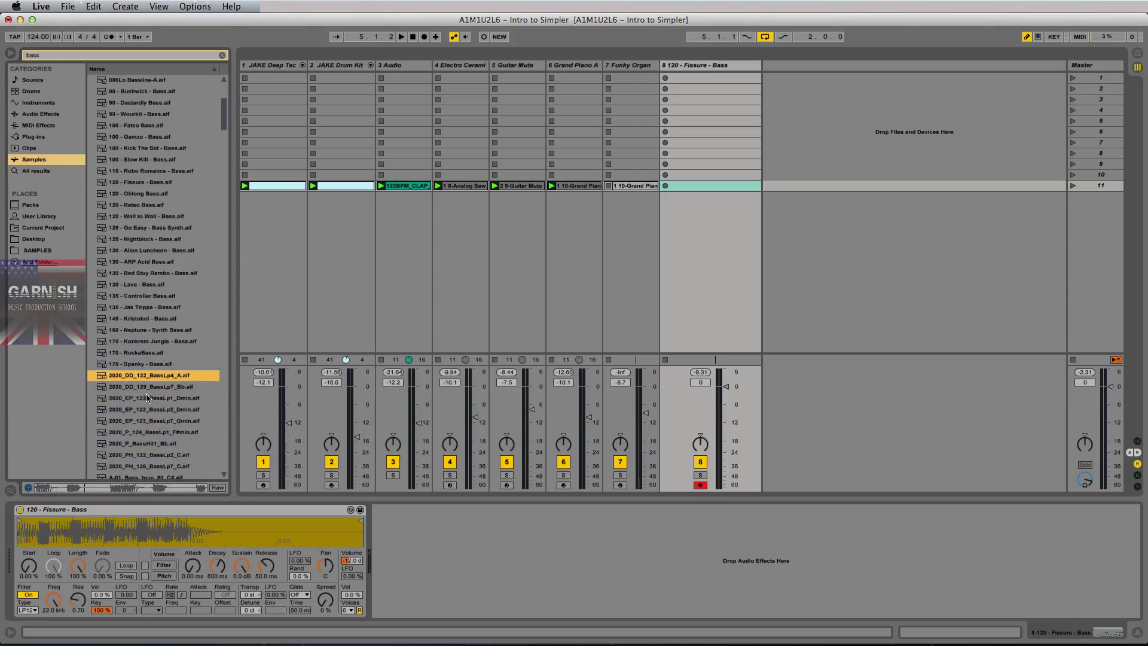
click(157, 398)
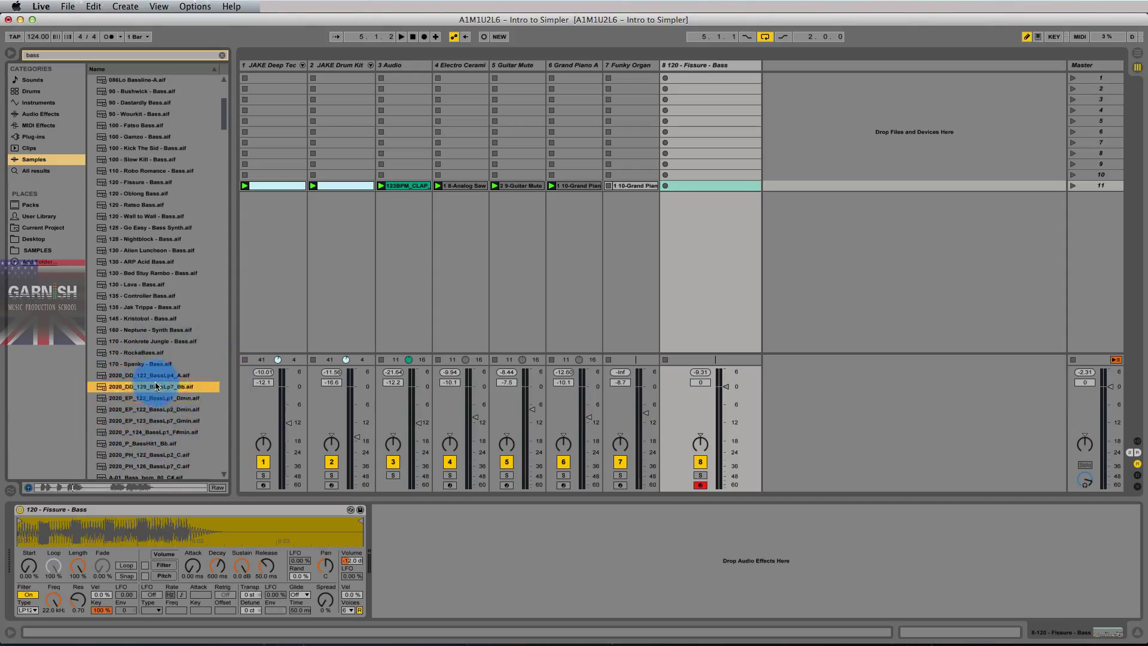
click(158, 409)
click(155, 420)
Load the 2020_EP_122_BassLp2_Dmin loop into track 8's Simpler
click(173, 408)
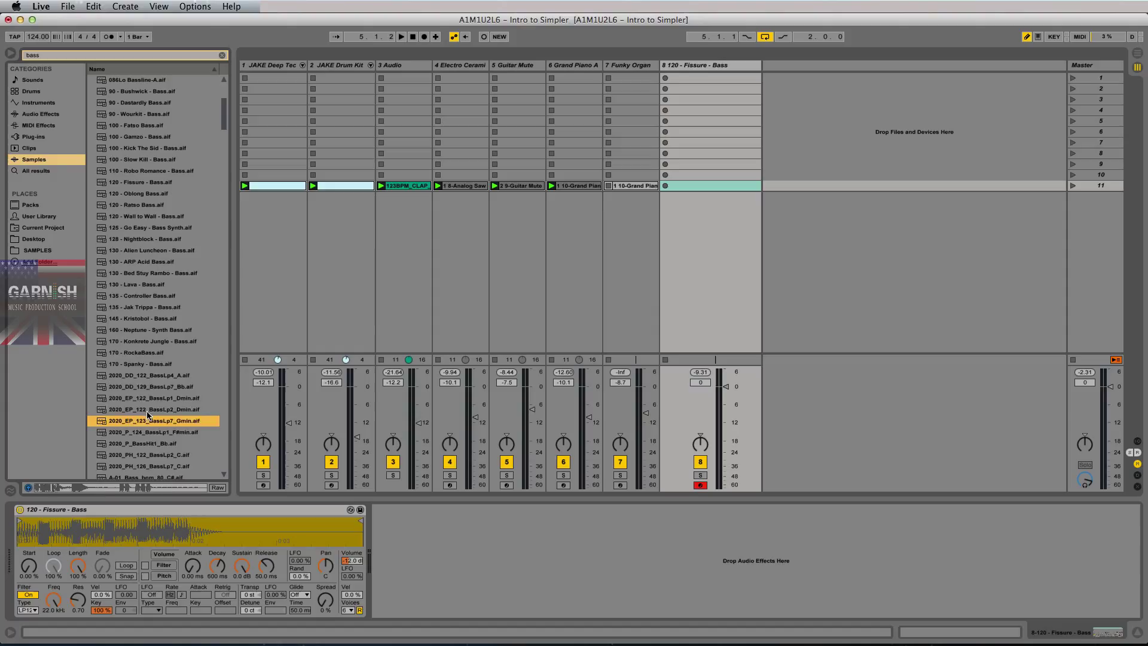
key(space)
drag(209, 433, 209, 526)
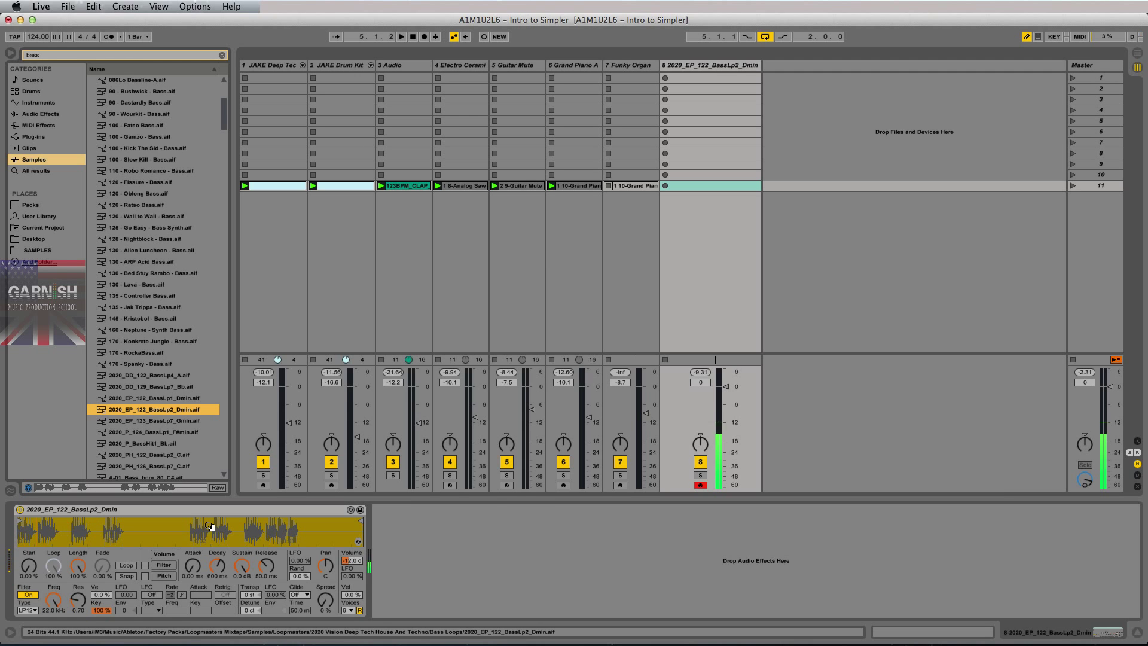
Audition the AB_Bassline 10, AB_Bassline 30 and ABR Bass Pt2 samples
scroll(147, 308, down, 7)
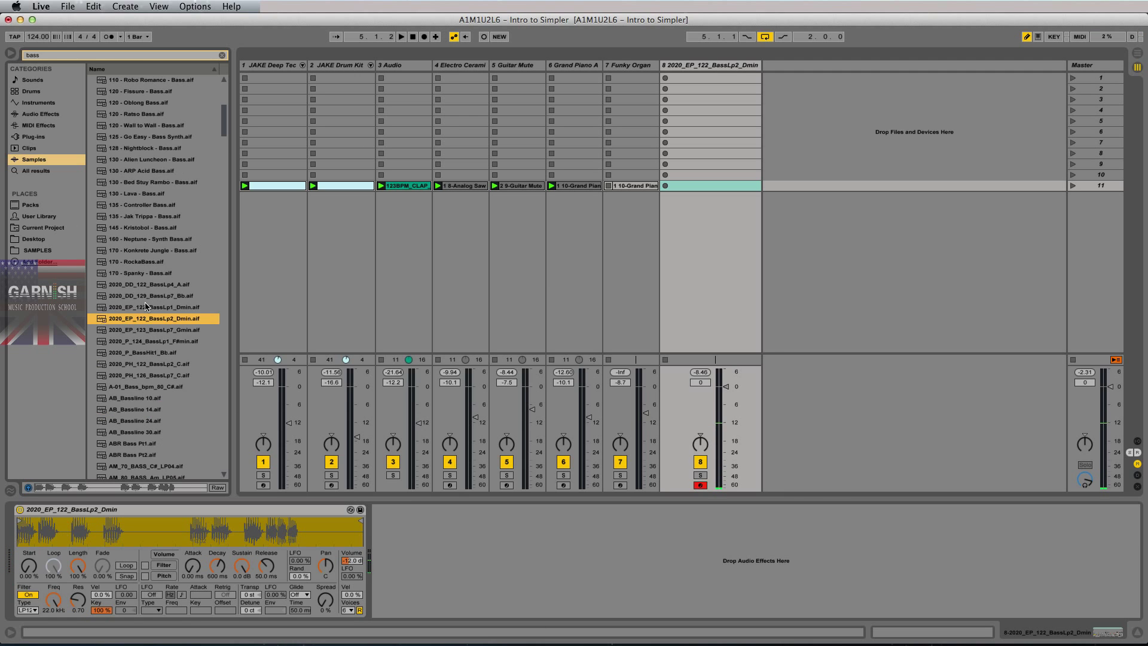
click(141, 263)
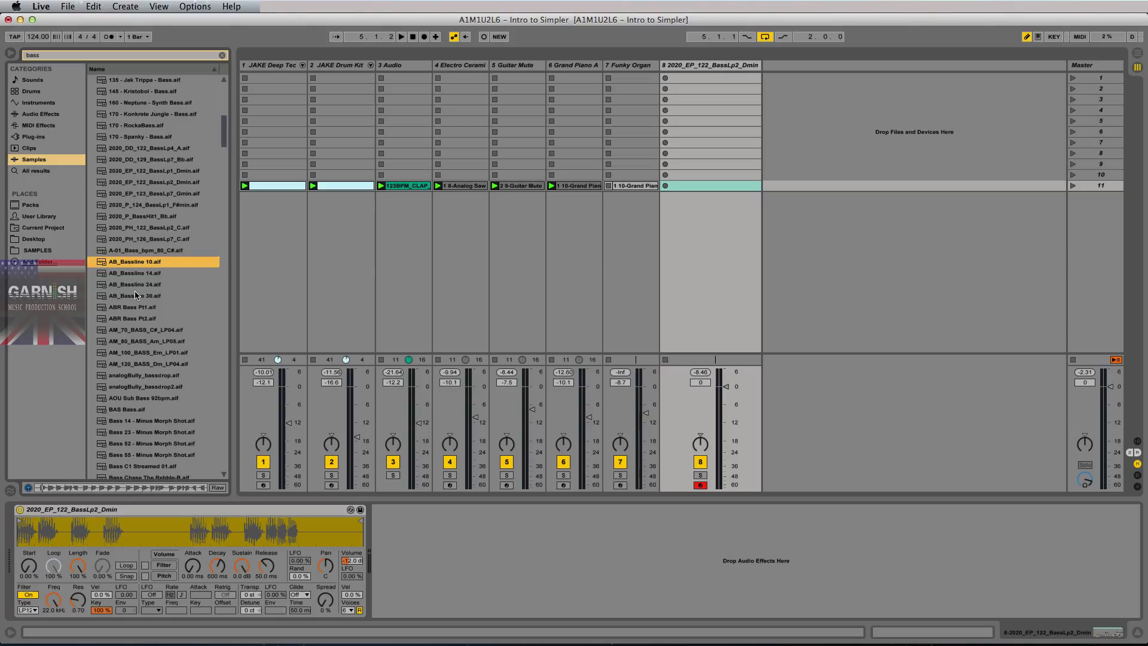
click(139, 295)
click(141, 319)
scroll(139, 319, down, 3)
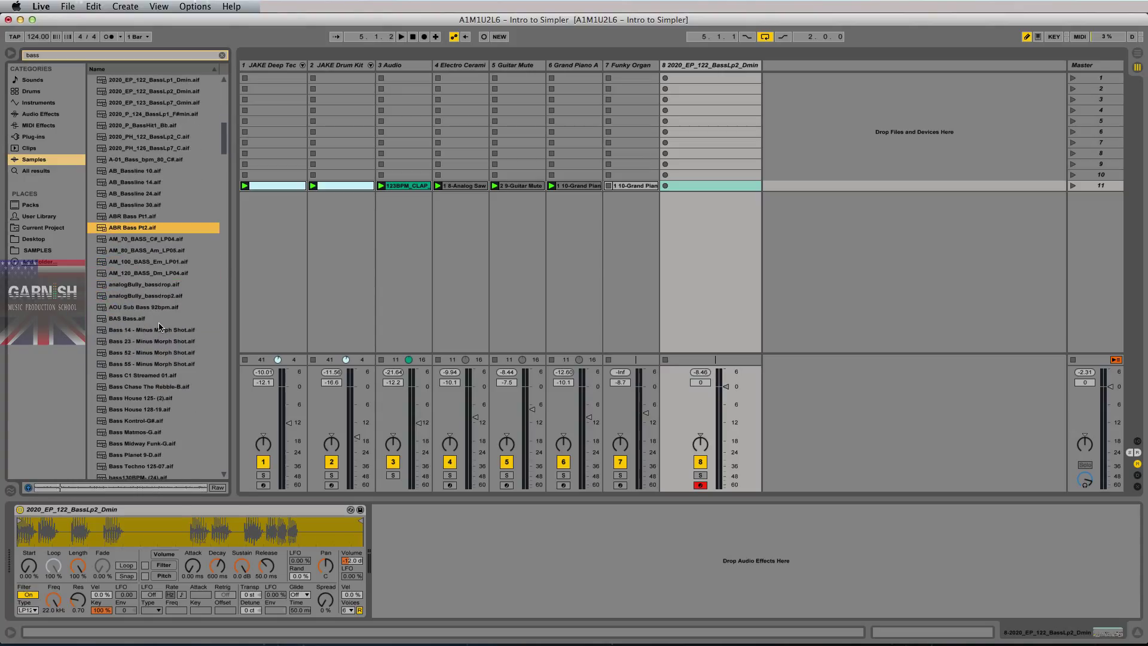
key(space)
scroll(126, 375, down, 3)
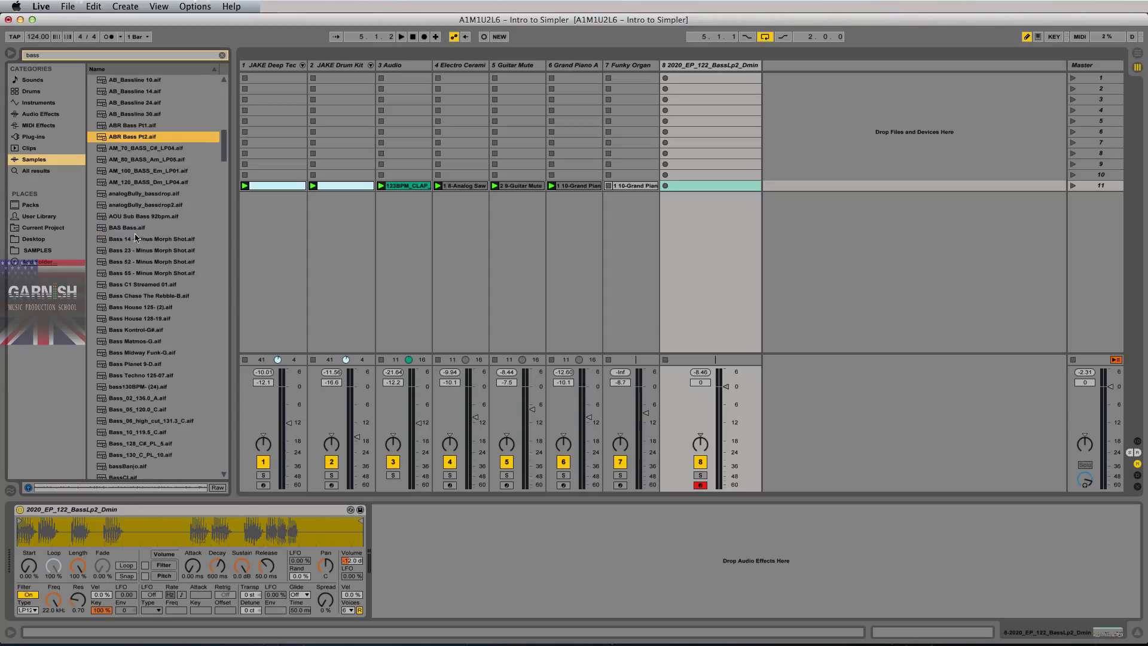
scroll(137, 442, down, 2)
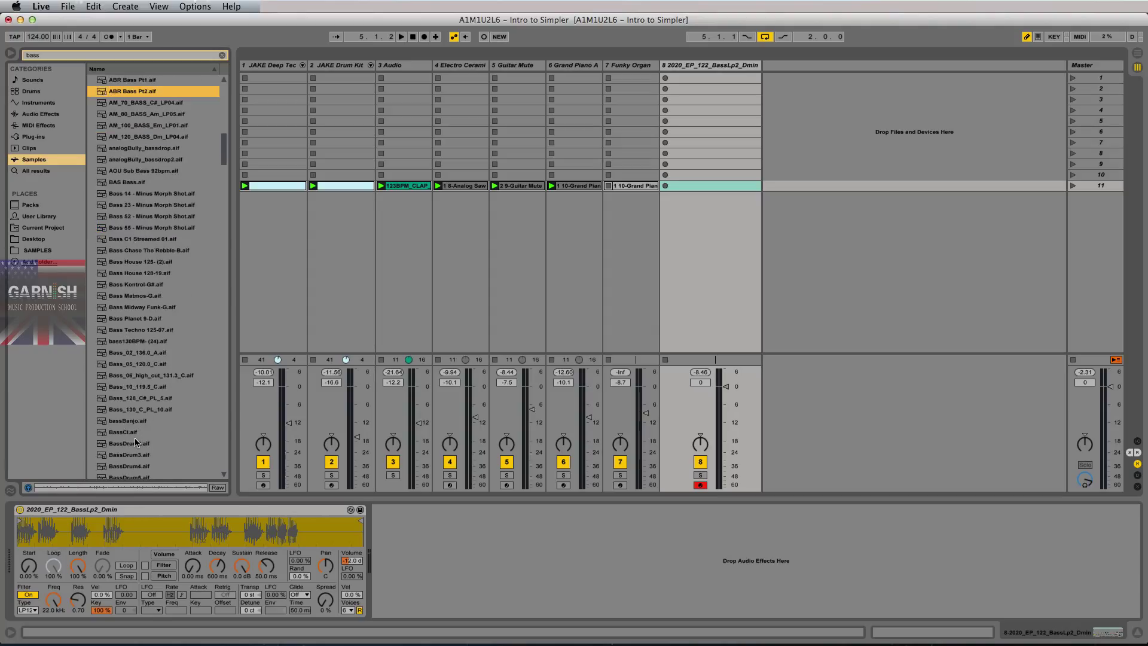
Start the set on track 1's drum kit and open the DTM_Hat_072 pad's decay and resonance
click(279, 67)
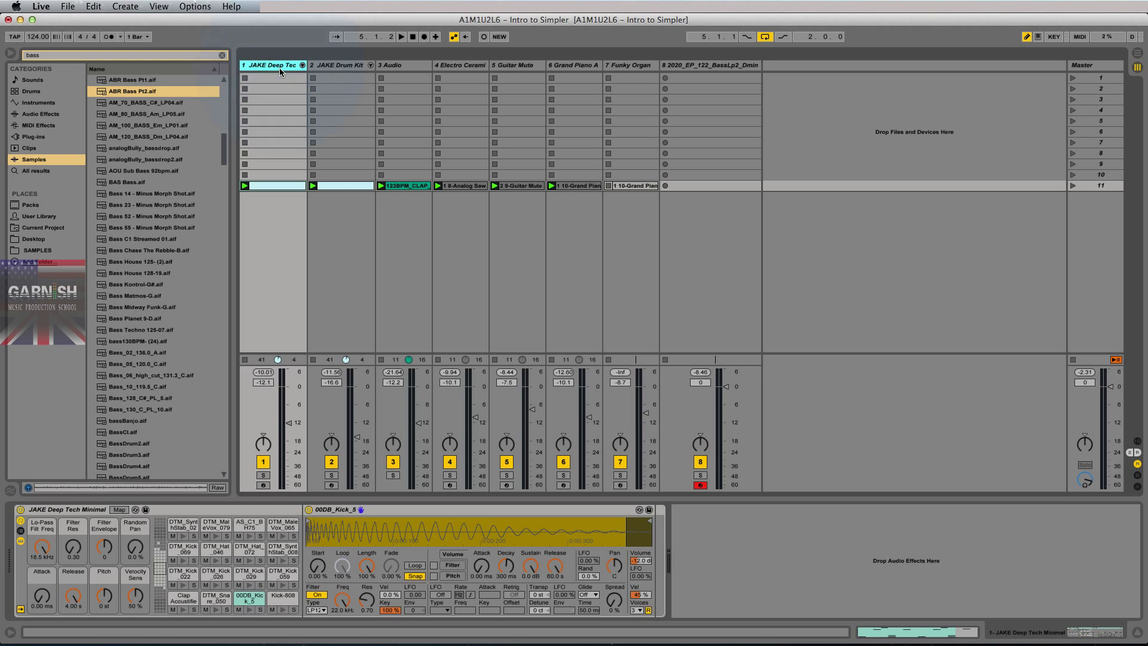
click(232, 508)
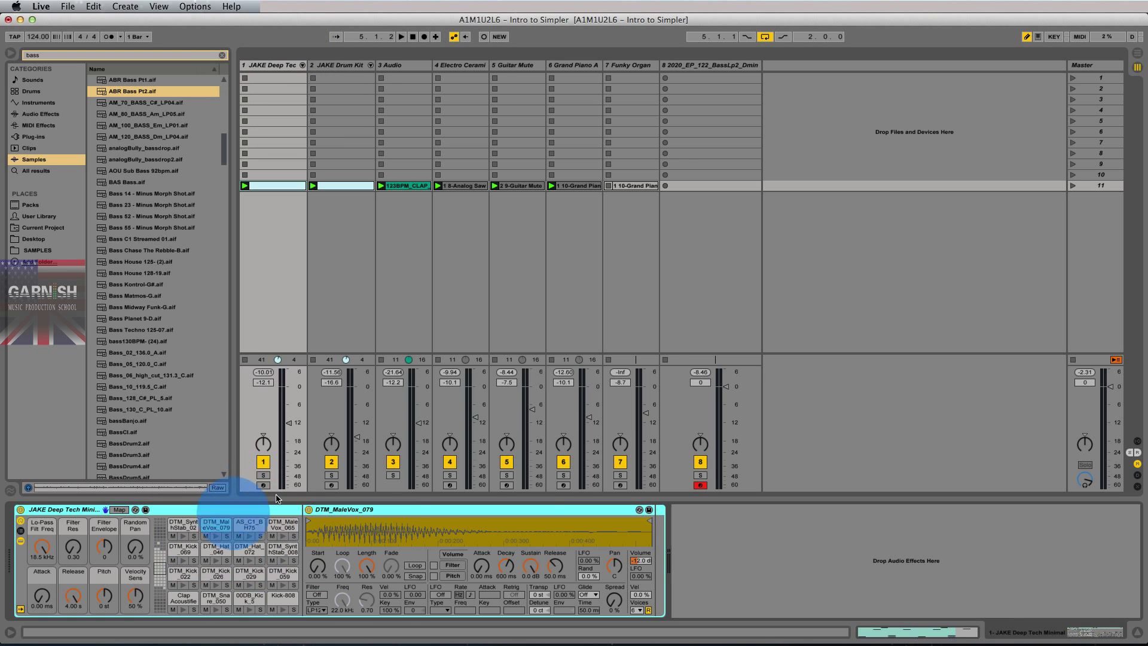
key(space)
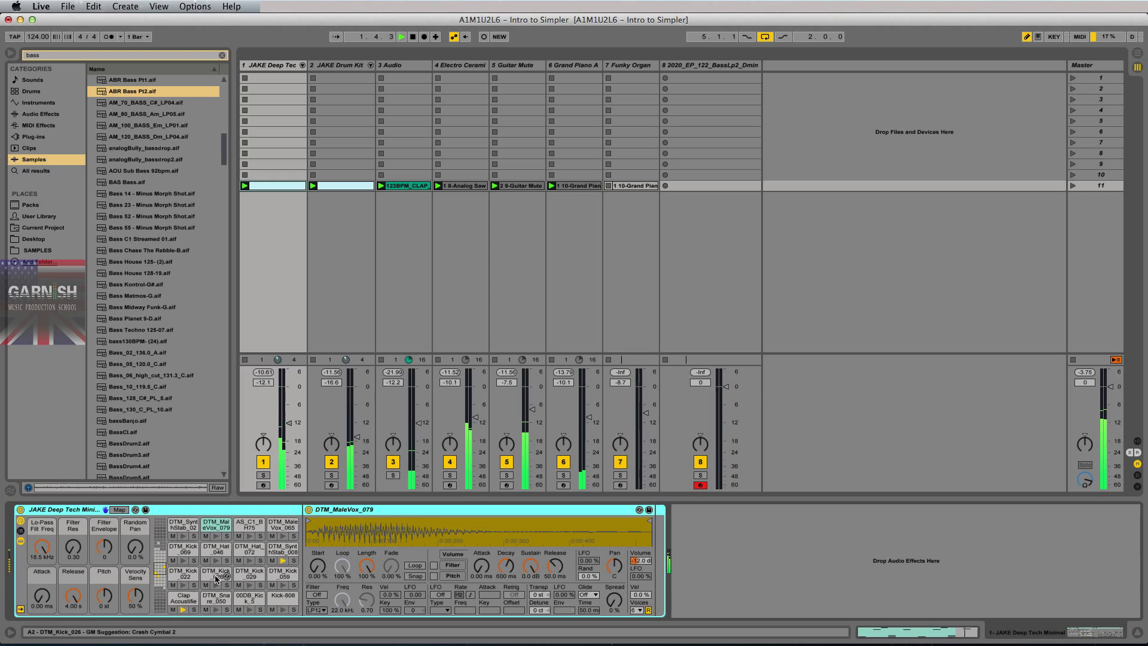
click(249, 549)
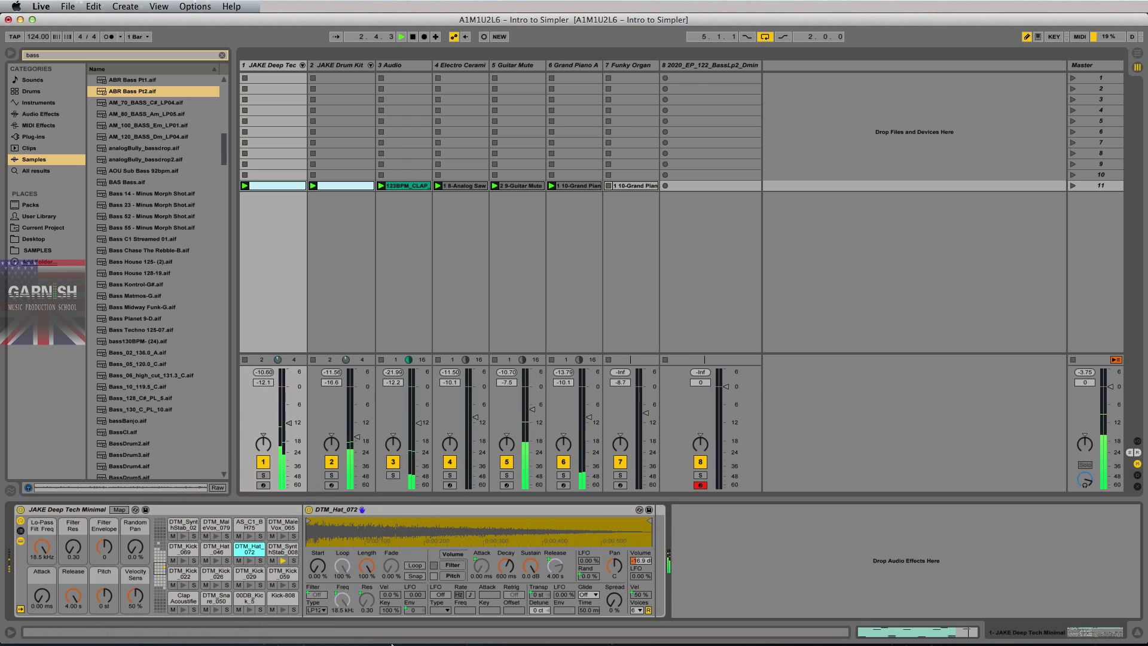
click(499, 573)
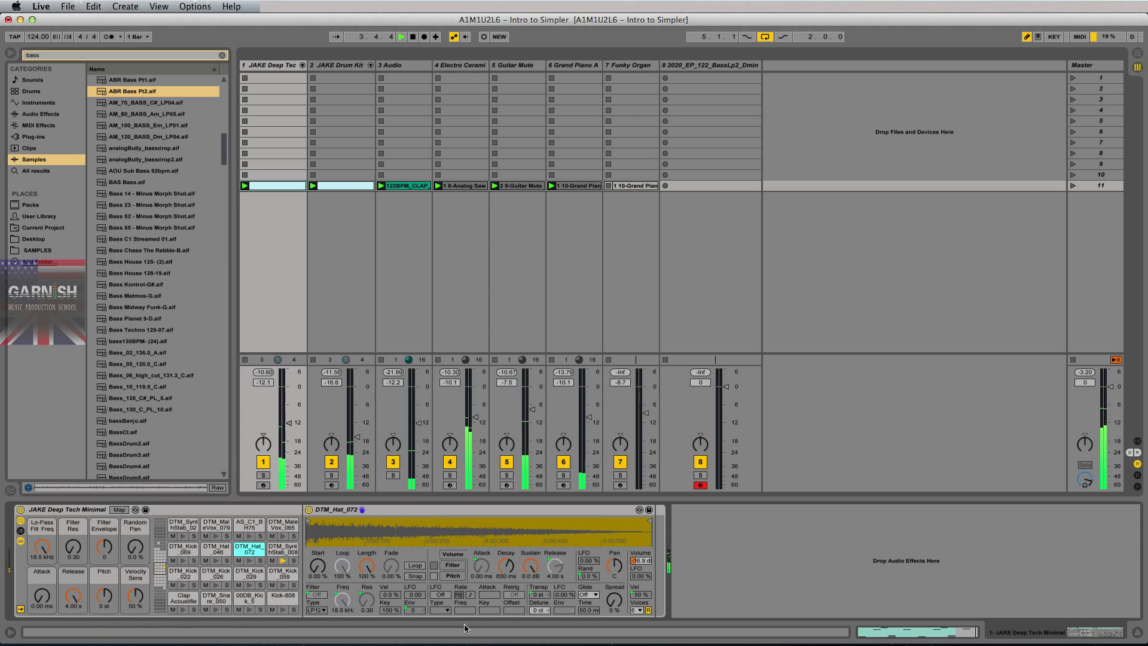
click(368, 598)
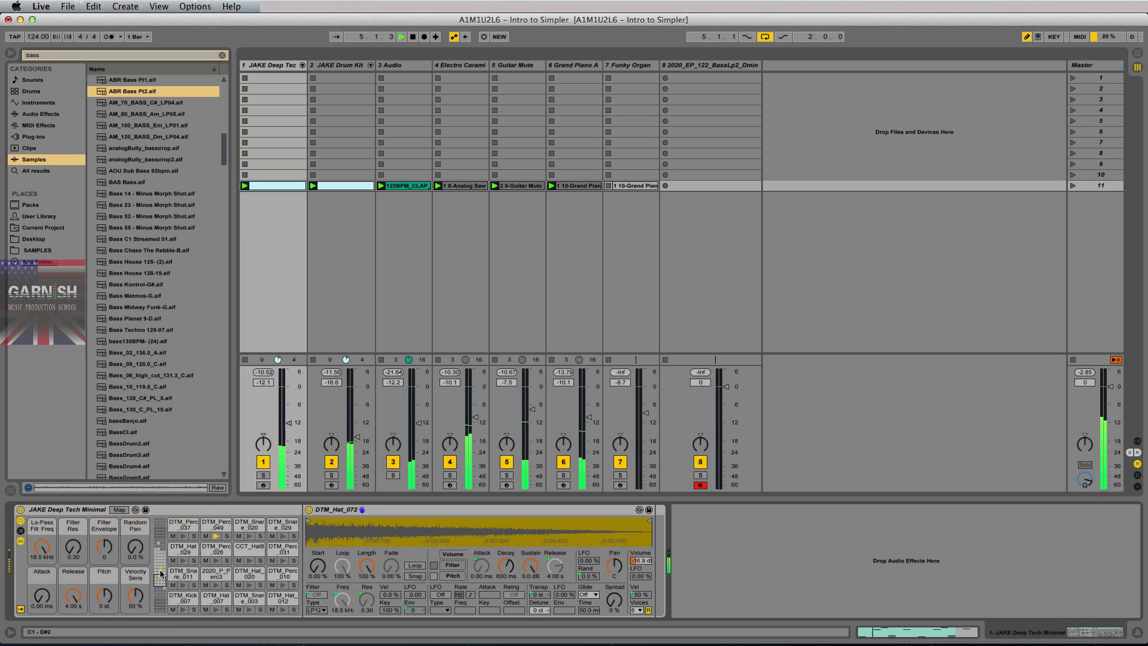
Look at track 2's JAKE Drum Kit pads, then go back to track 1's kit
click(342, 67)
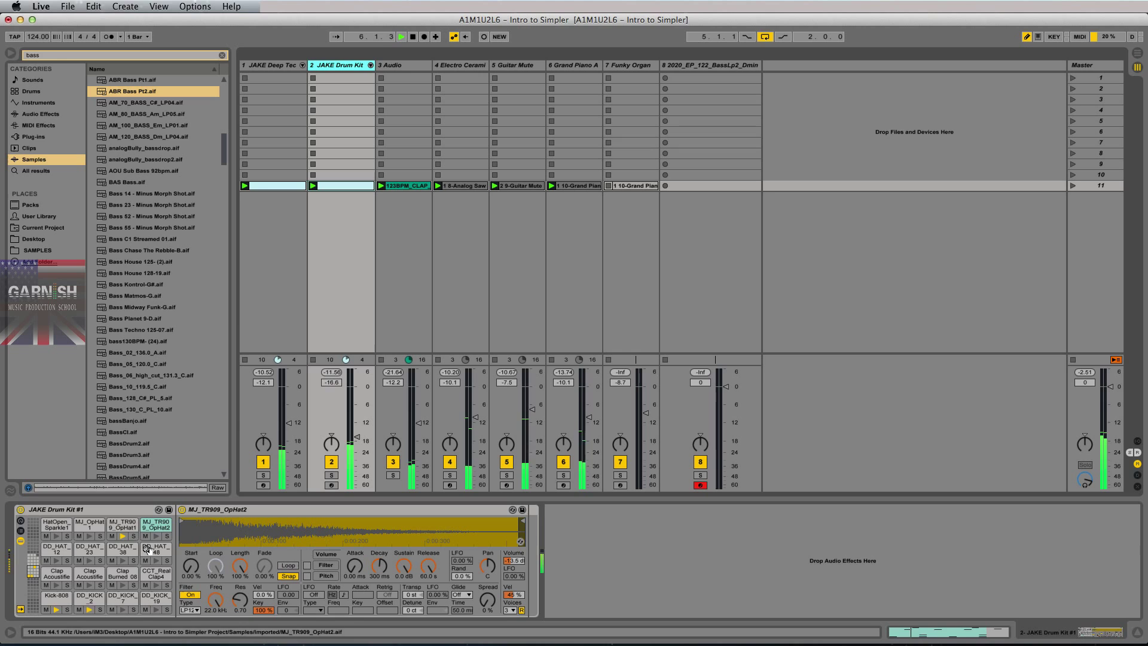
click(35, 565)
click(278, 65)
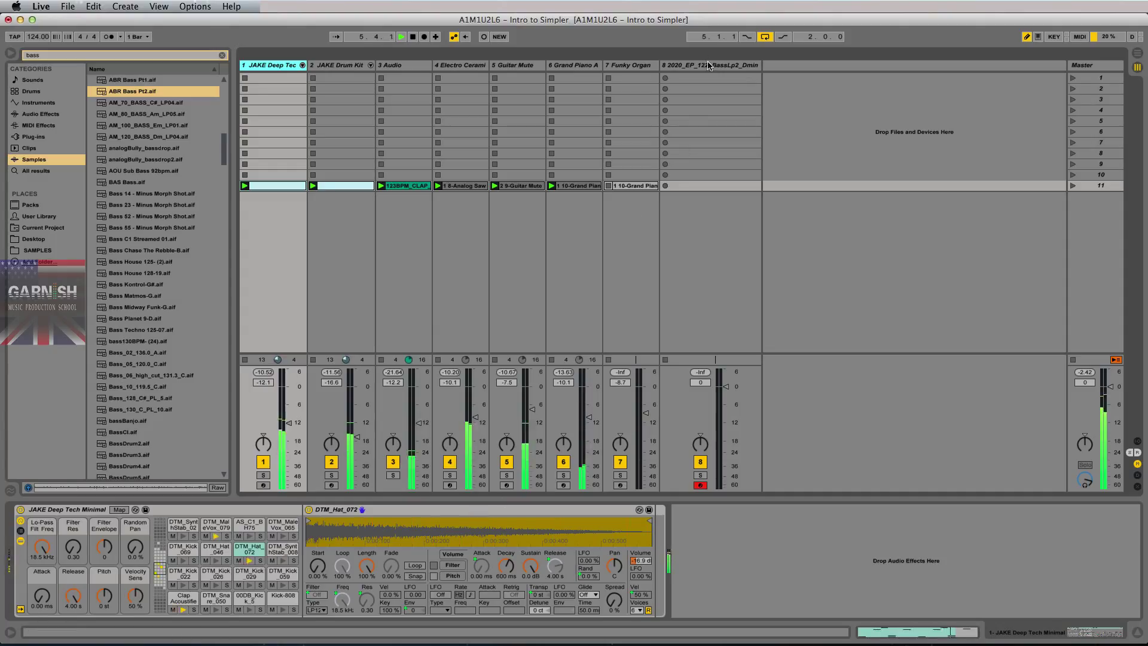
Stop playback with track 8 selected and preview the Clique-Bassy1 and CI_Basshit samples
click(711, 269)
key(space)
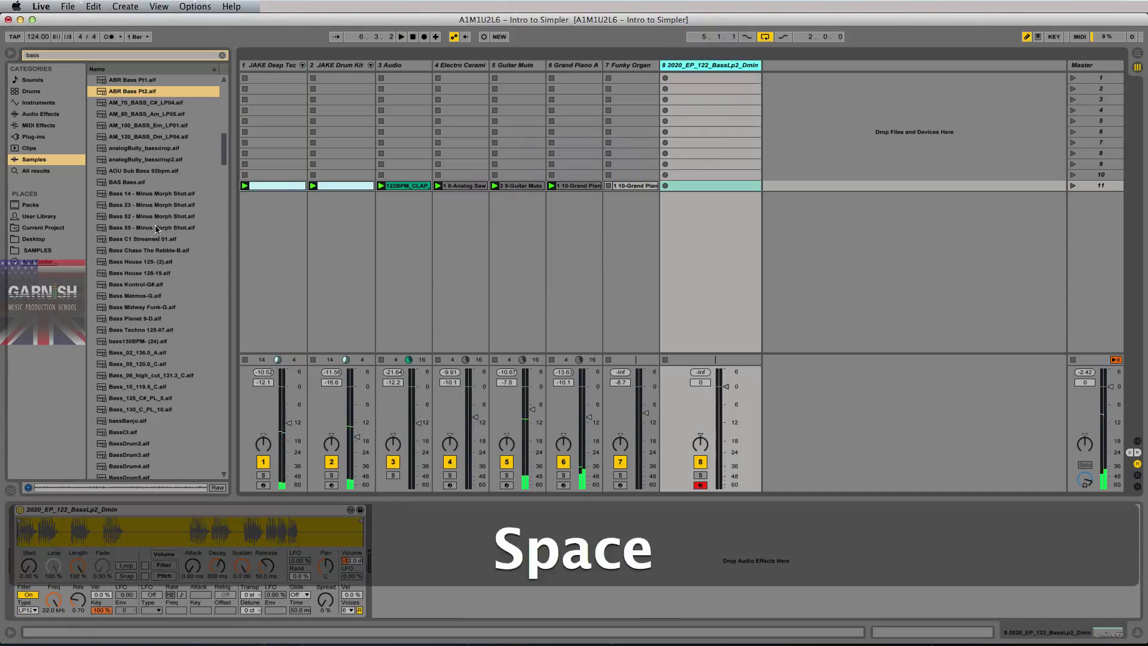
scroll(128, 197, down, 5)
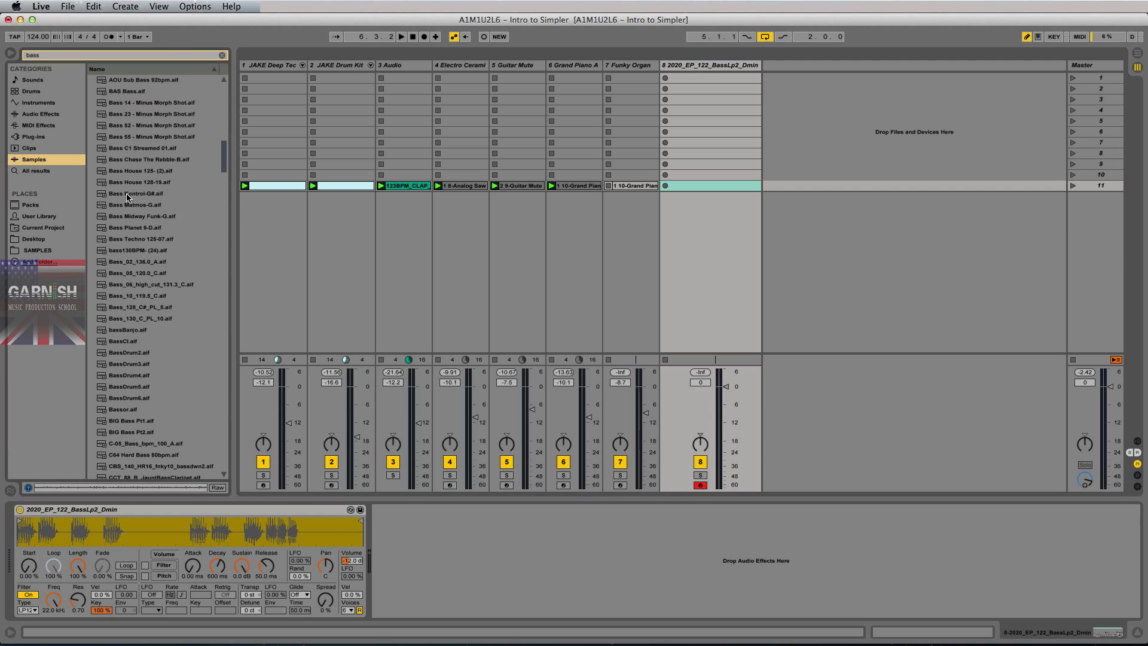
scroll(127, 198, down, 8)
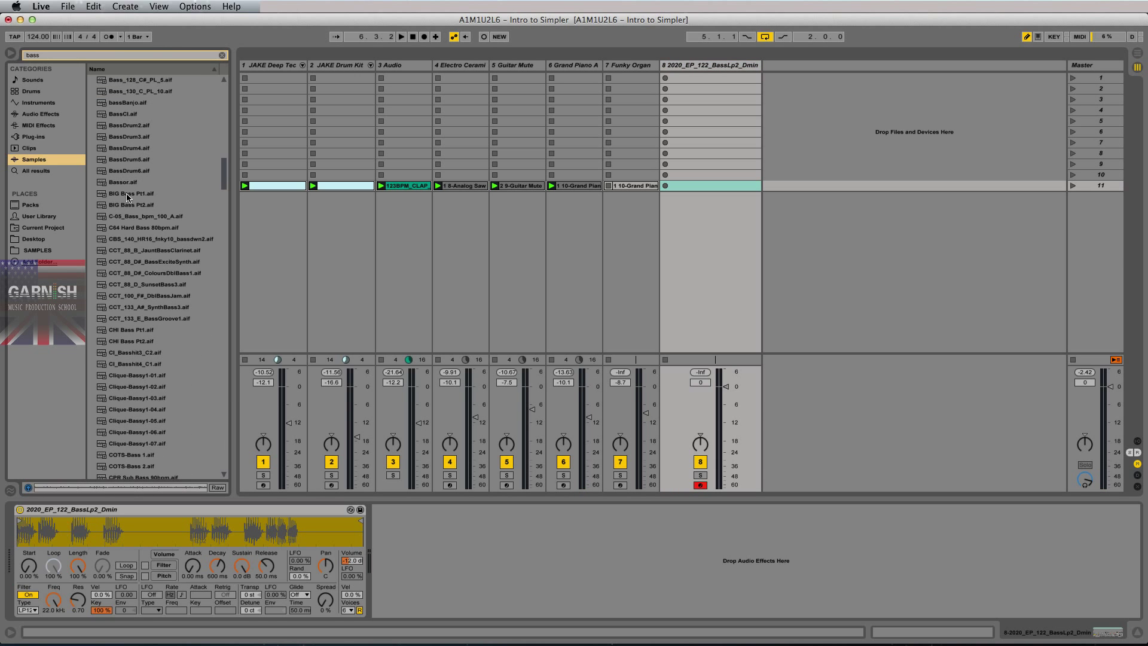
click(135, 261)
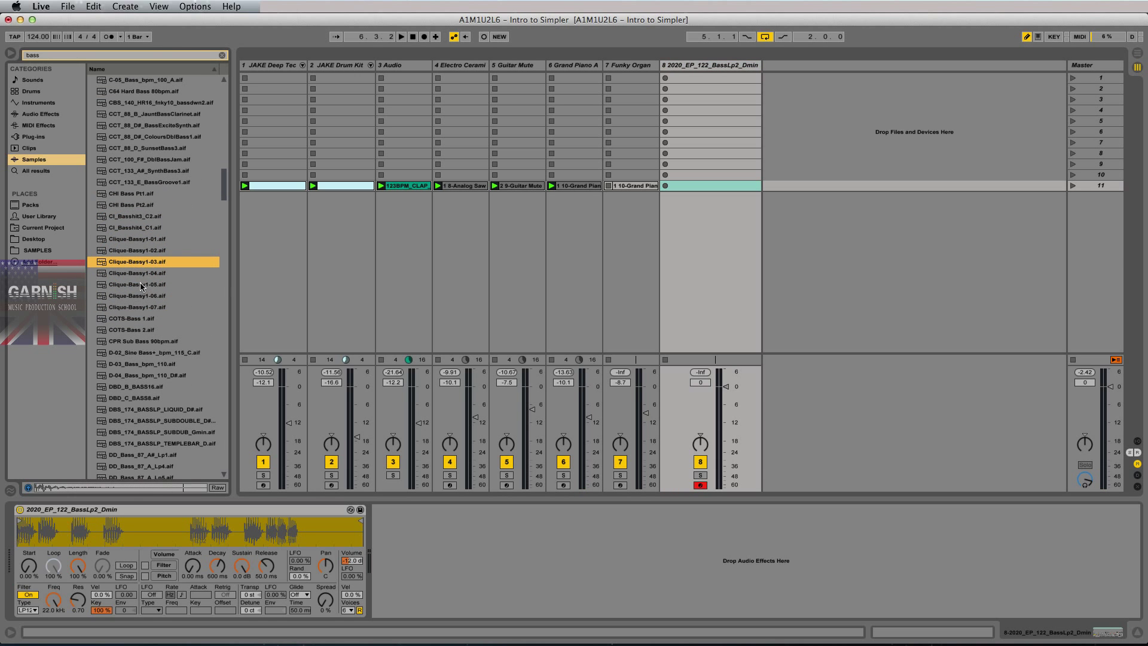
click(140, 237)
click(140, 227)
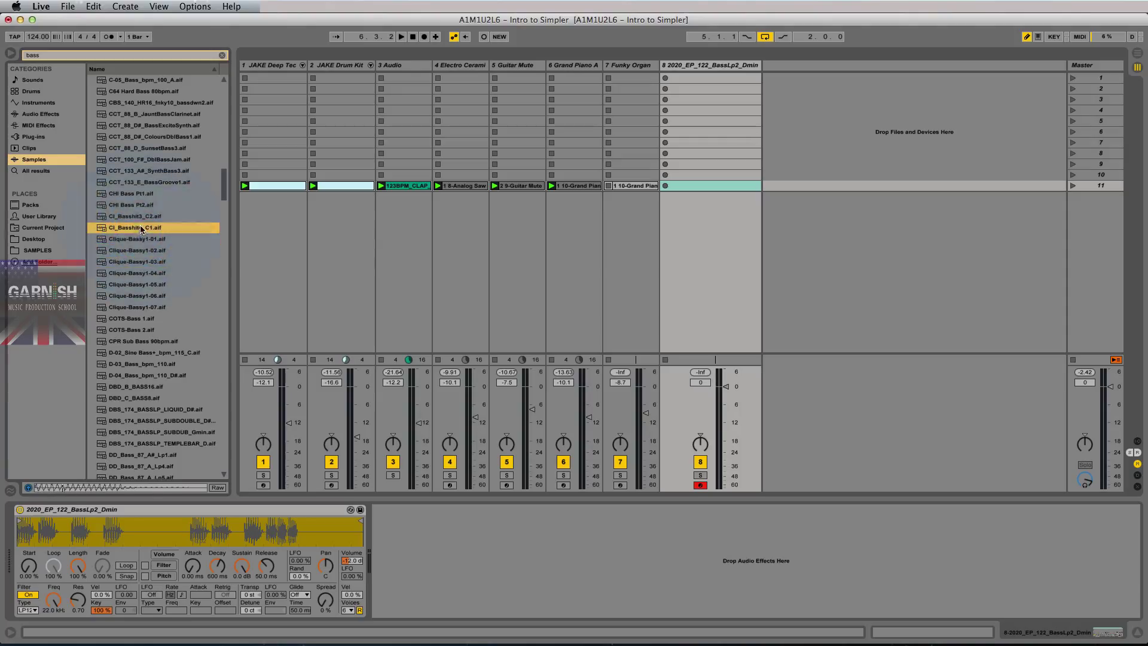
click(140, 218)
Load CI_Basshit4_C1 into track 8's Simpler and compare it again with CI_Basshit3_C2
drag(139, 227, 195, 528)
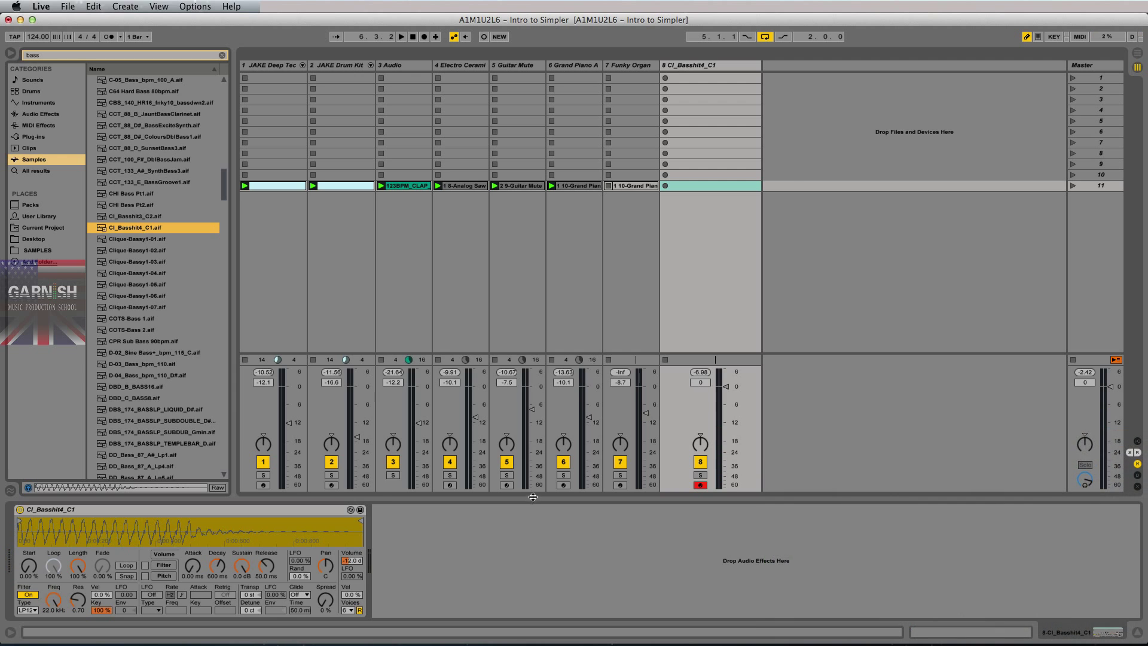
click(139, 219)
click(139, 228)
Find 'kick 80', load Kick-808.aif into track 8's Simpler, play a note, and select the track
click(91, 55)
text(kick)
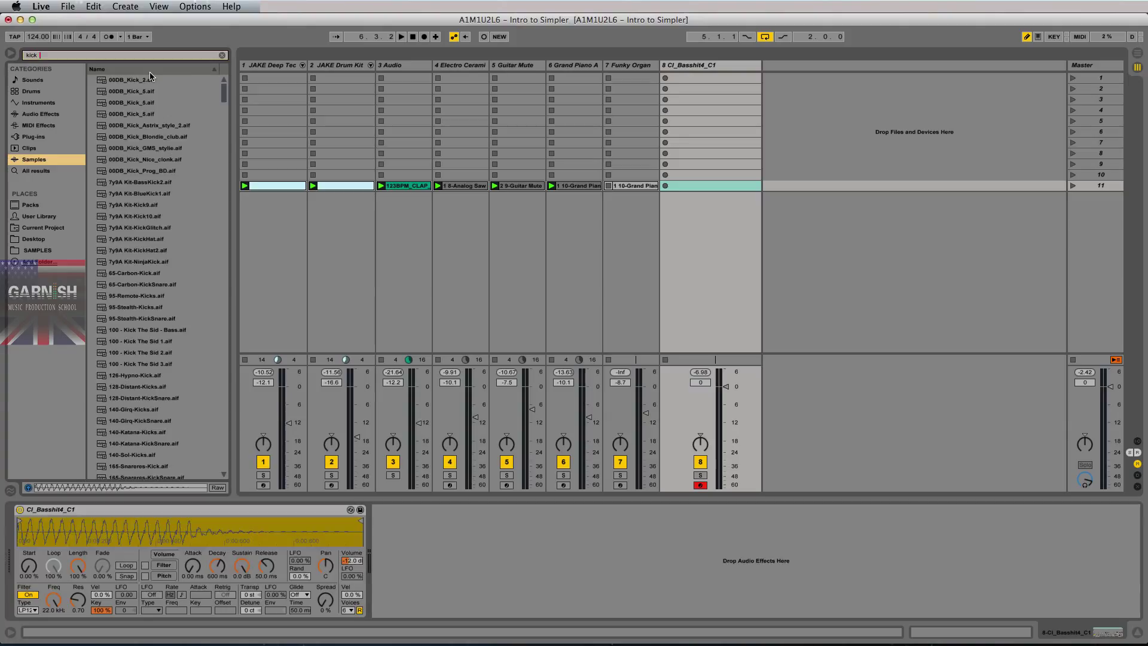
text( 80)
click(135, 92)
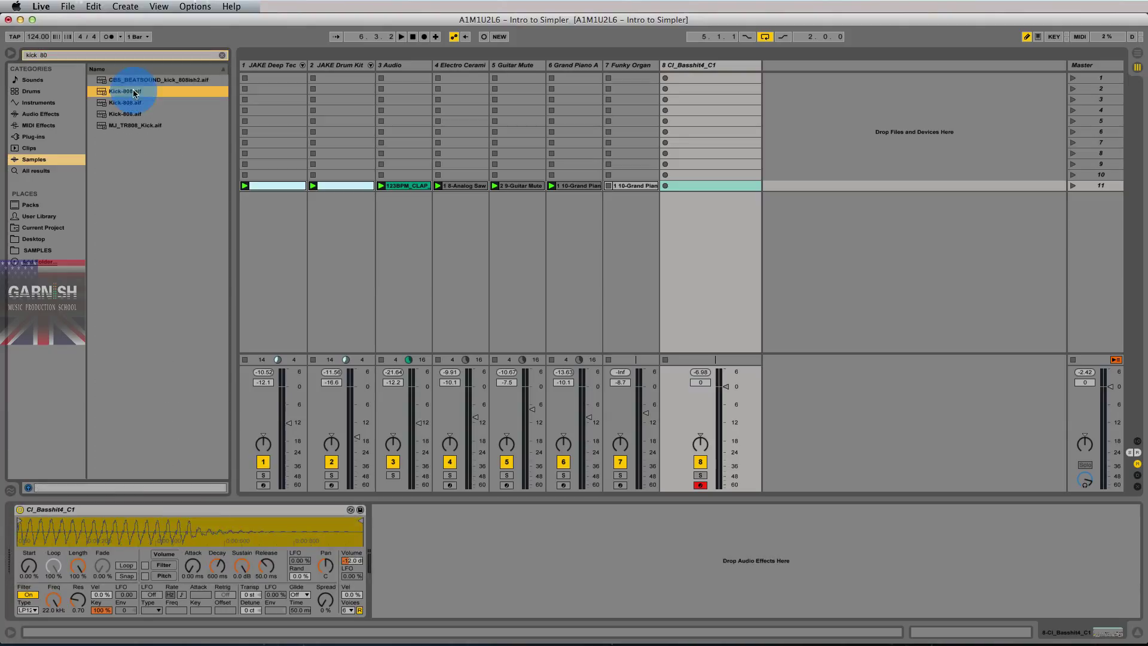
drag(134, 92, 179, 536)
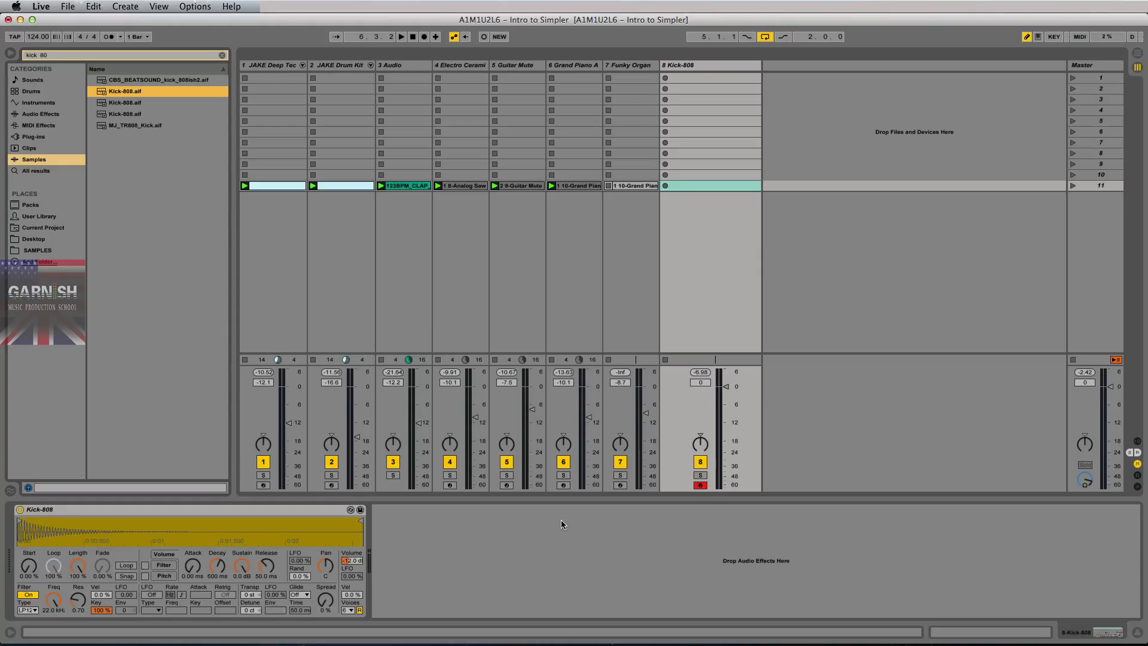
key(a)
key(a)
click(691, 64)
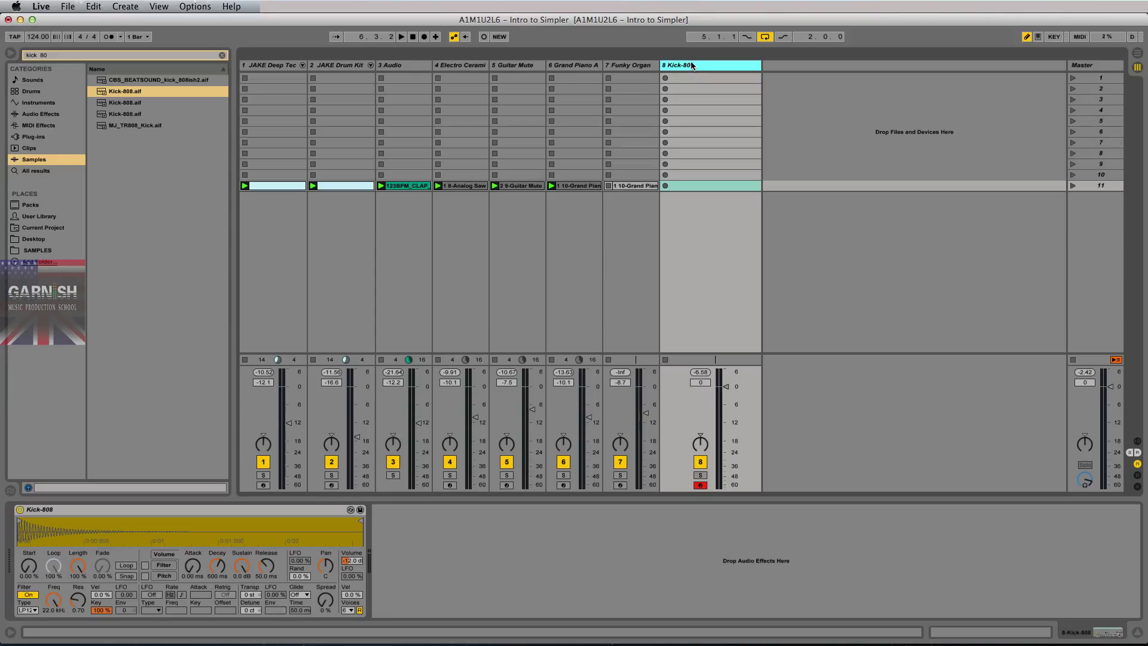
Compare Kick-808's volume, filter and pitch envelopes in Simpler, then clear the 'kick 80' search
click(161, 512)
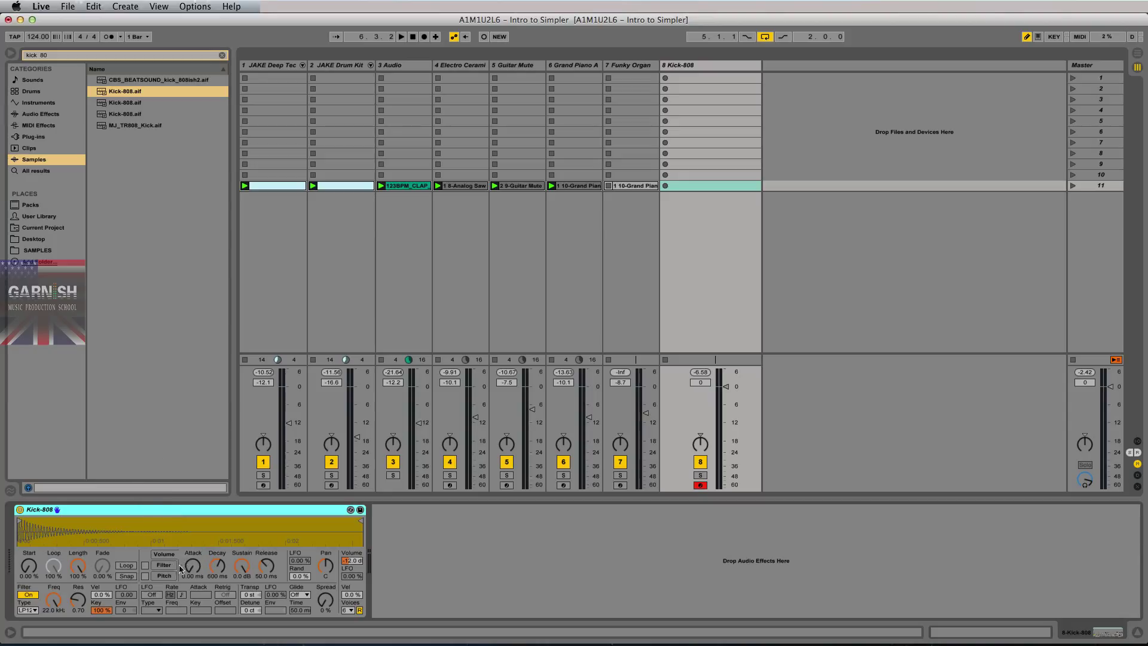
click(163, 554)
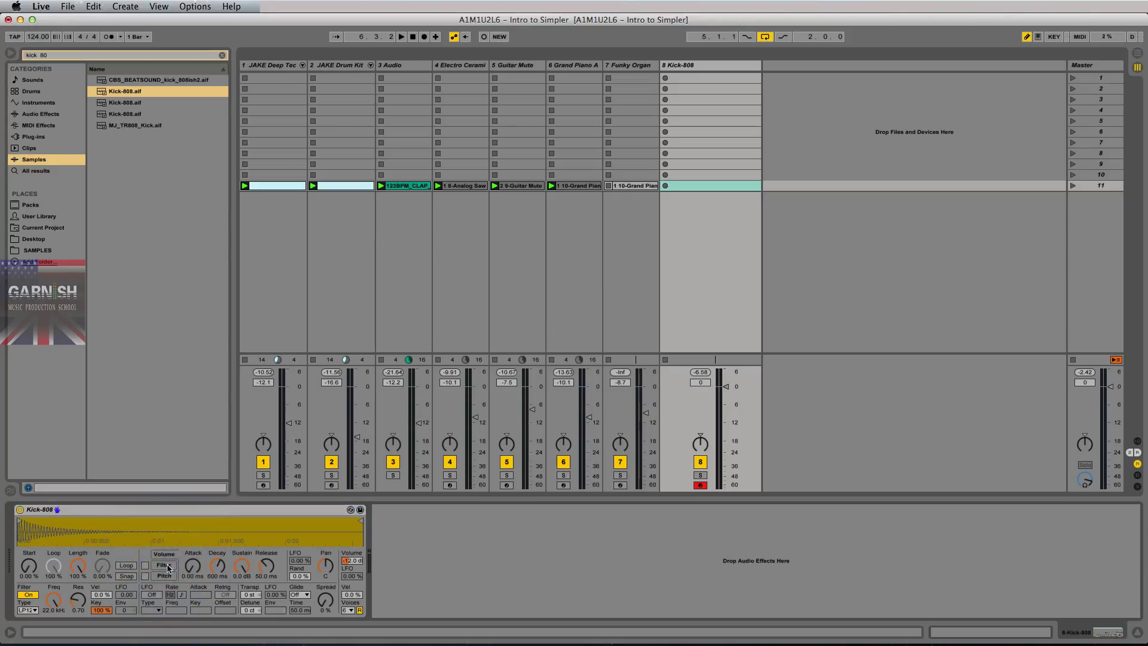
click(168, 569)
click(166, 577)
click(165, 556)
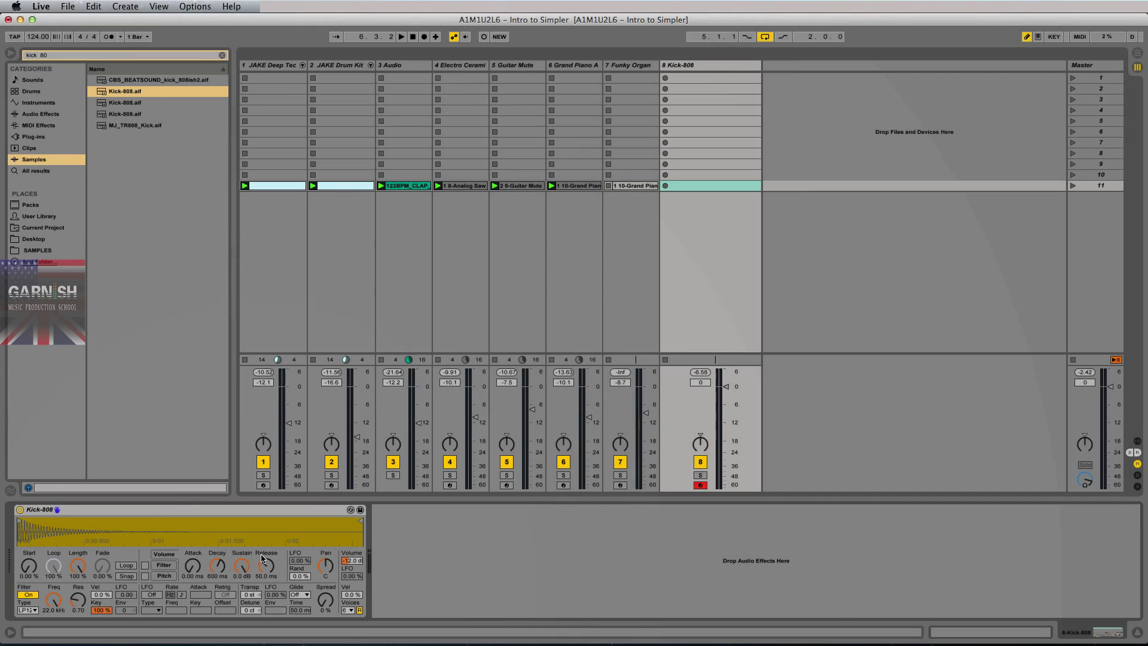
click(166, 509)
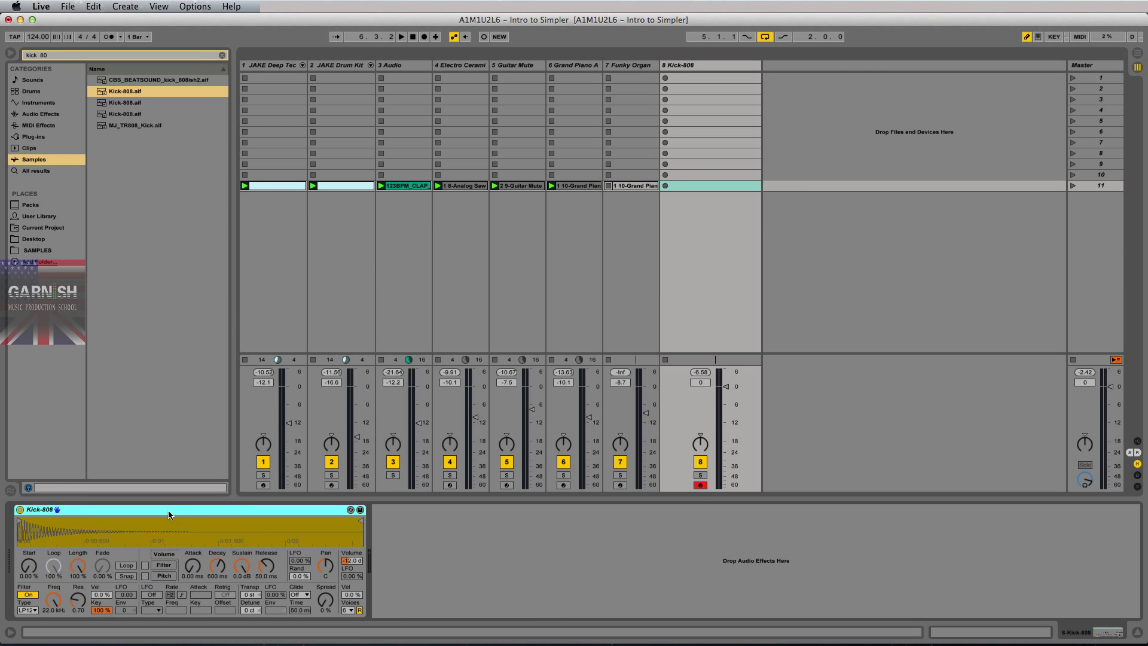
click(222, 55)
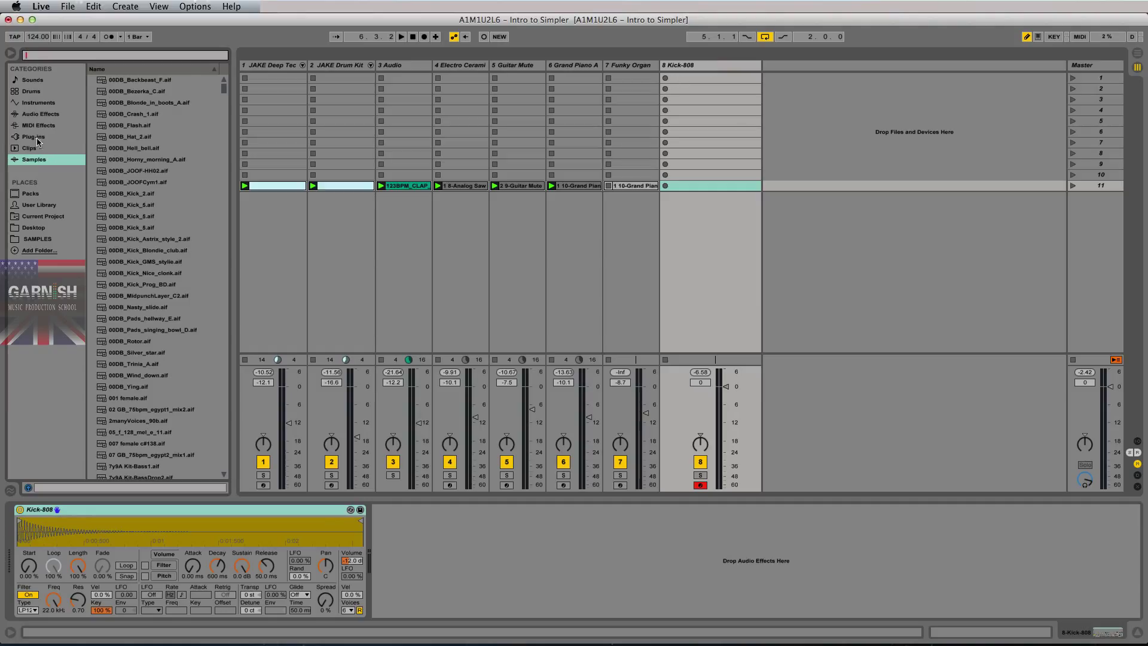
Audition Simpler Bass presets and load Analogue Bass onto a new track
click(38, 102)
click(92, 125)
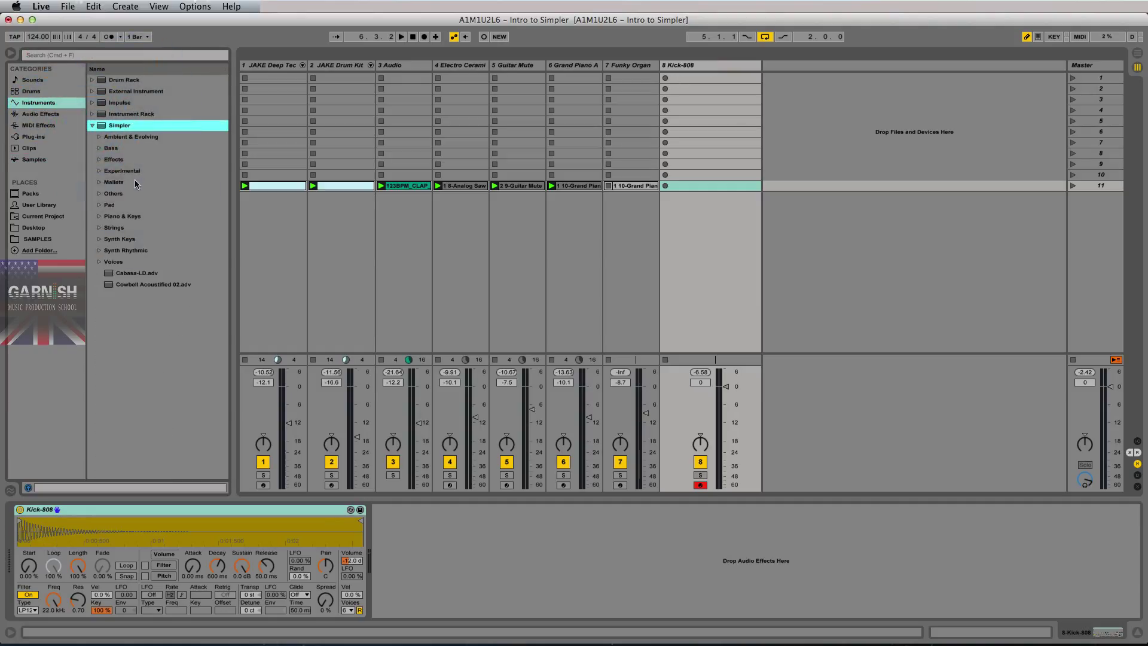
click(99, 149)
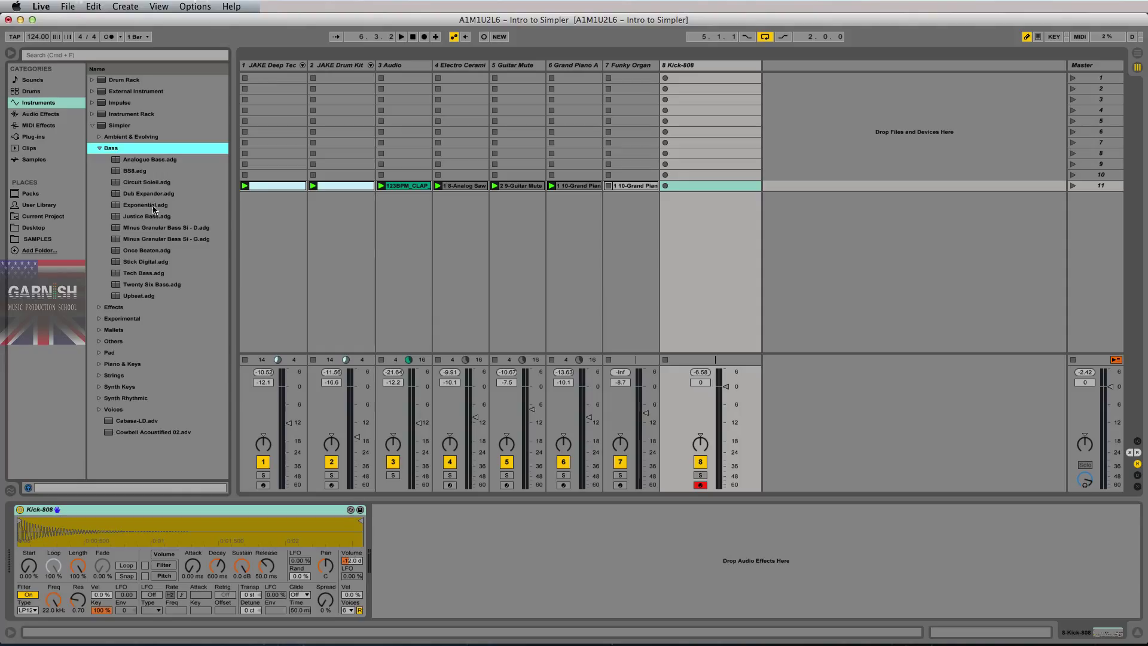
click(179, 160)
click(131, 227)
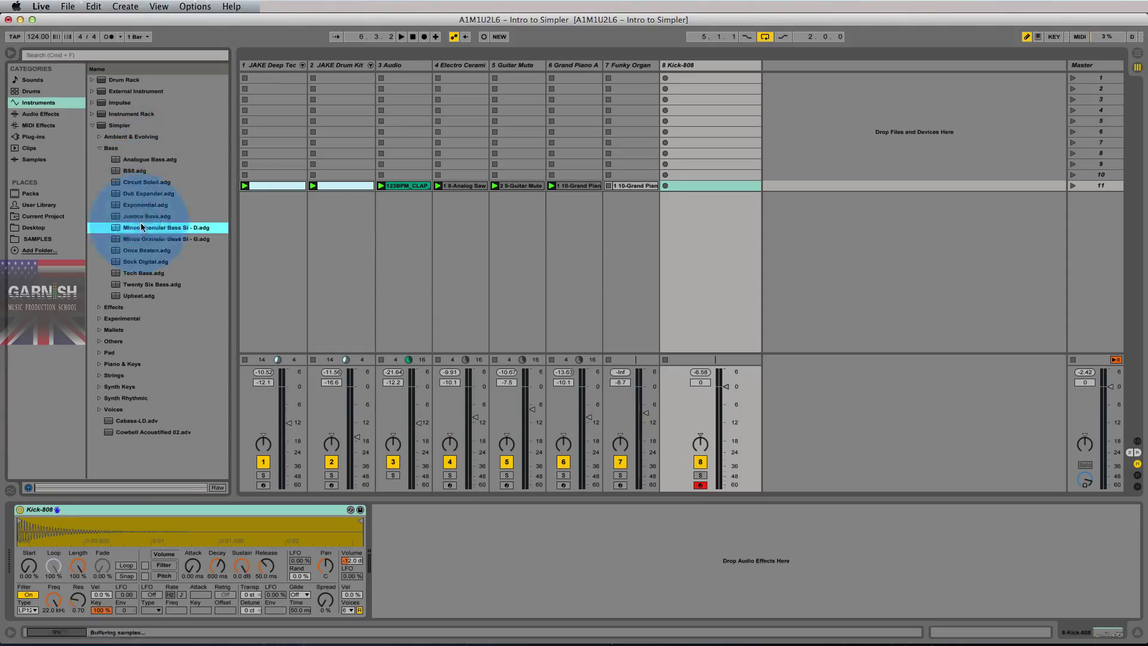
click(131, 240)
click(129, 160)
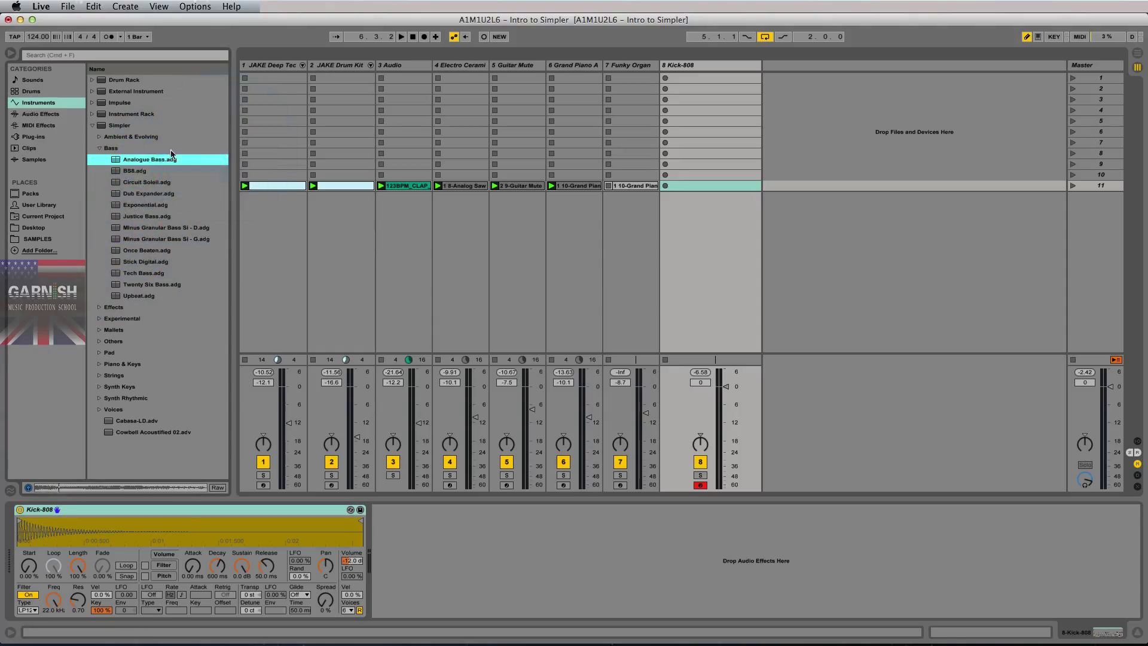
drag(129, 163, 833, 149)
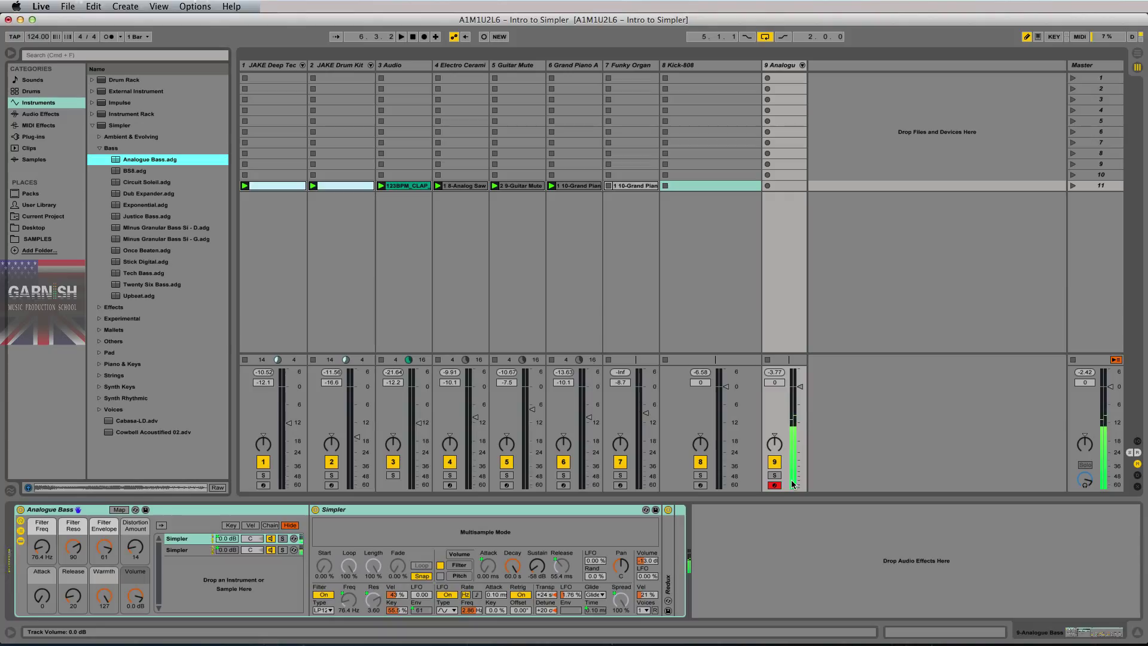
Browse Simpler's Effects, Mallets, Piano & Keys and Strings presets, auditioning Marble Roll and Metal Avalanche
click(99, 307)
click(141, 171)
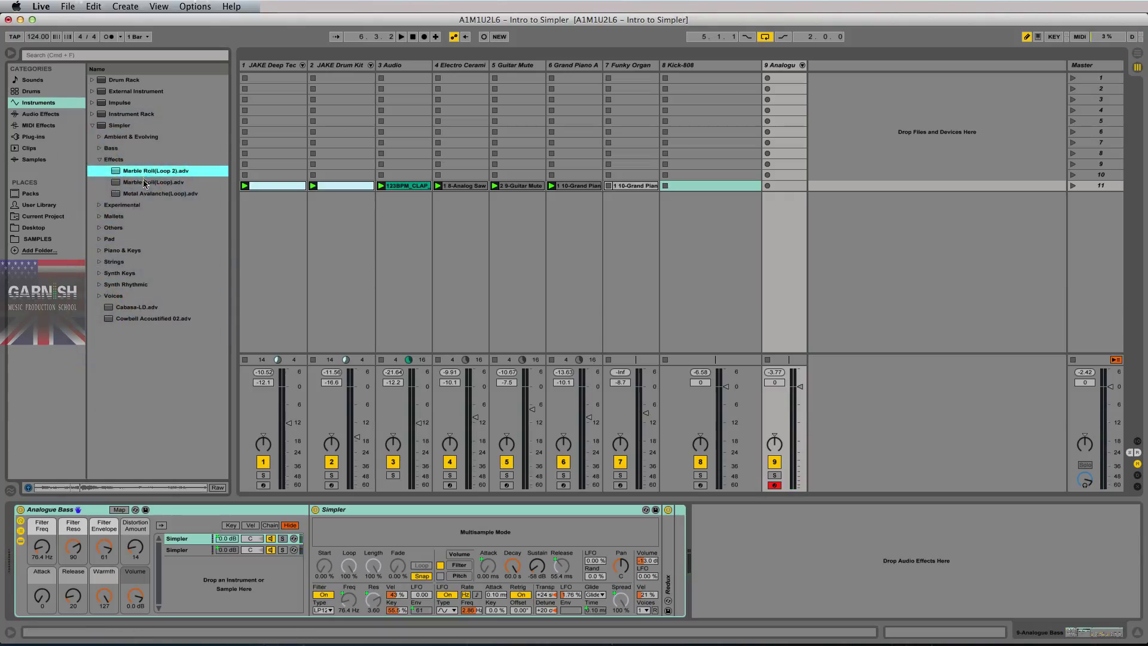
click(149, 193)
click(99, 217)
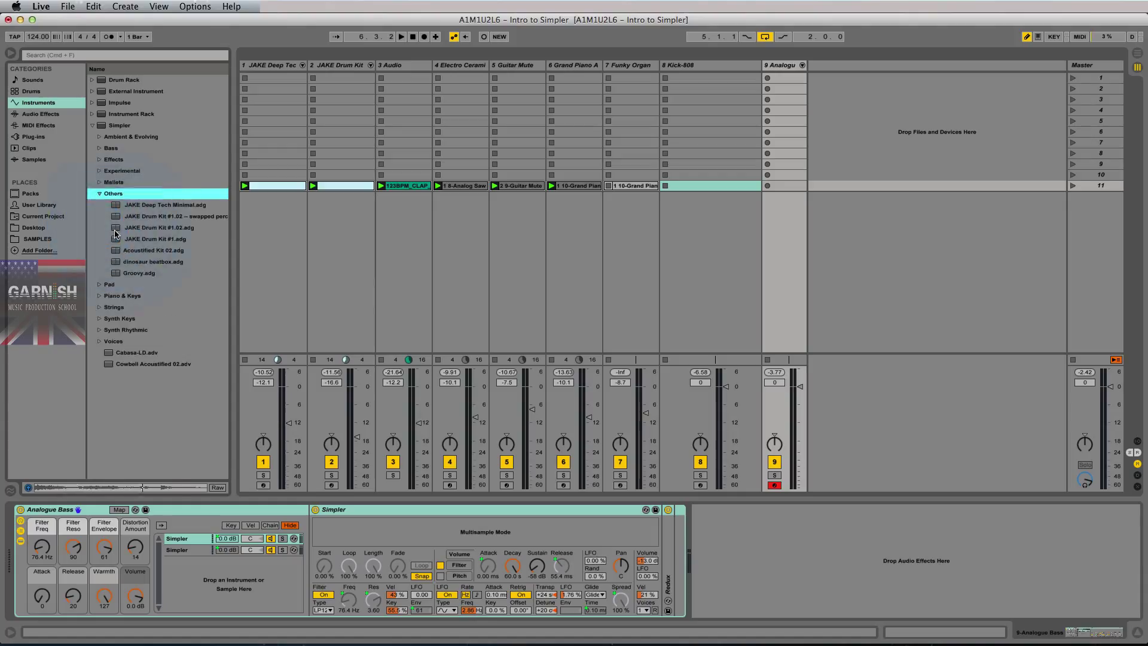
click(97, 296)
click(128, 239)
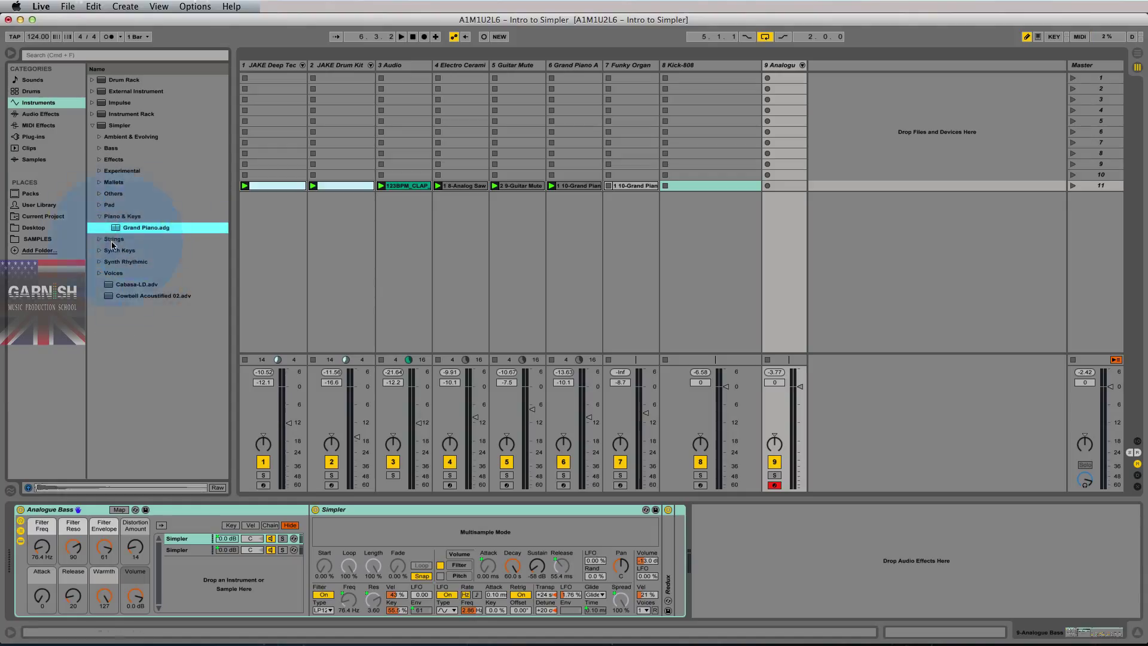
Audition STRING Poly Carbonate and Nite Ryde, then load RHY Ultra Tremble onto track 9
click(128, 250)
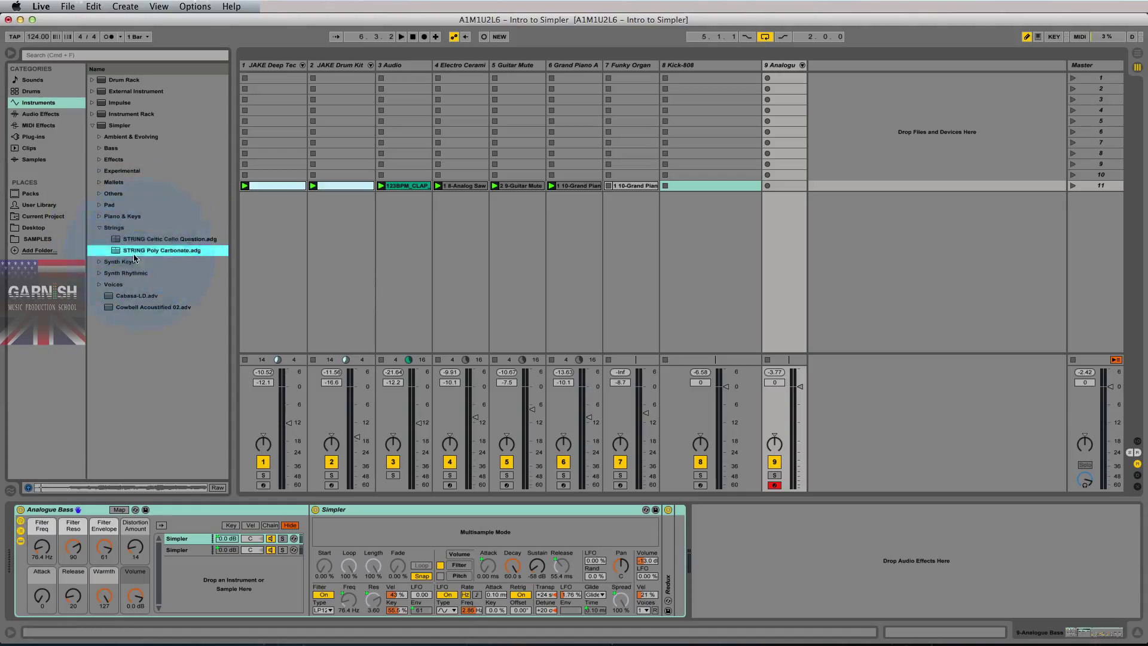
click(127, 261)
click(130, 250)
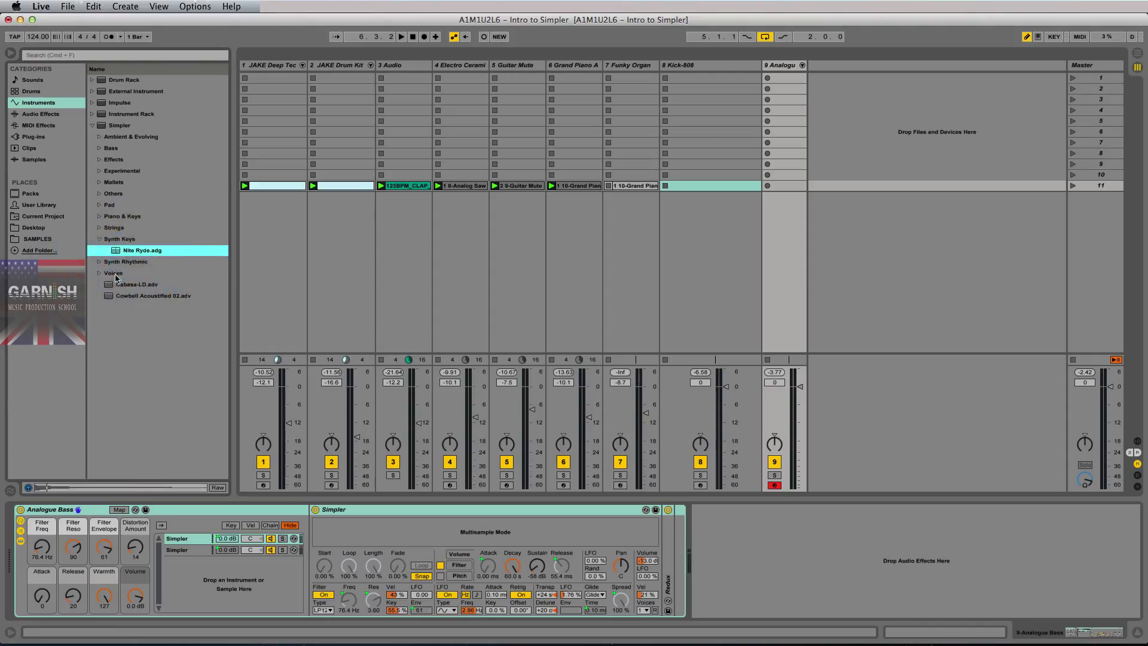
click(123, 261)
click(144, 284)
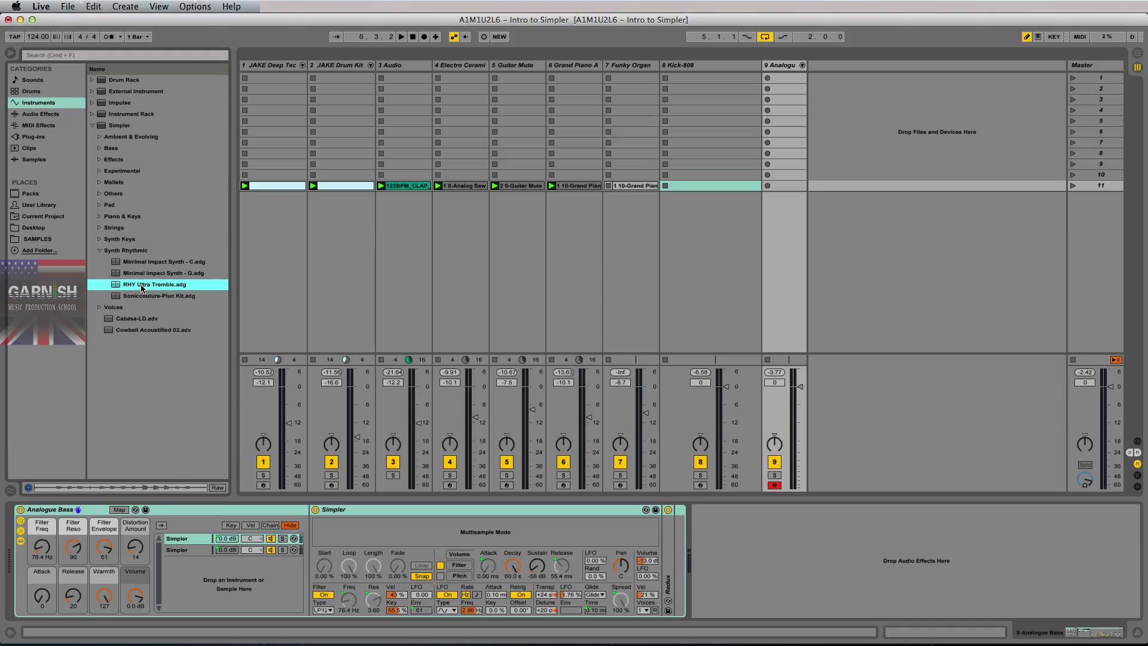
drag(142, 288, 781, 175)
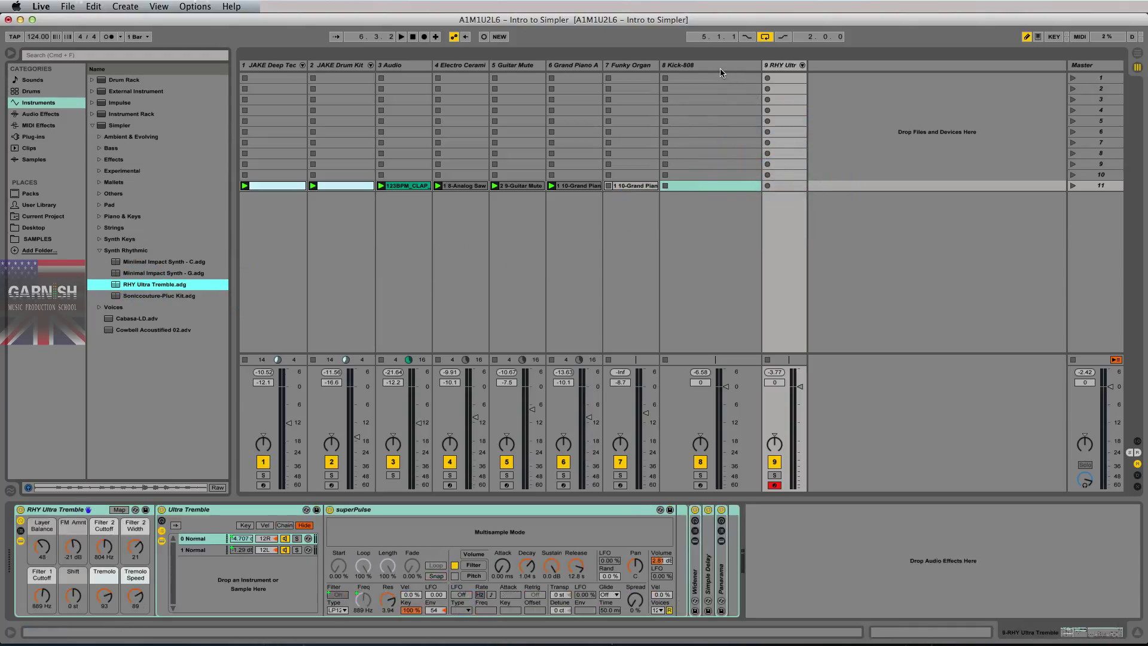
Delete the Kick-808 track, record C3 notes into slot 11 on RHY Ultra Tremble, and open the clip
click(720, 68)
key(BackSpace)
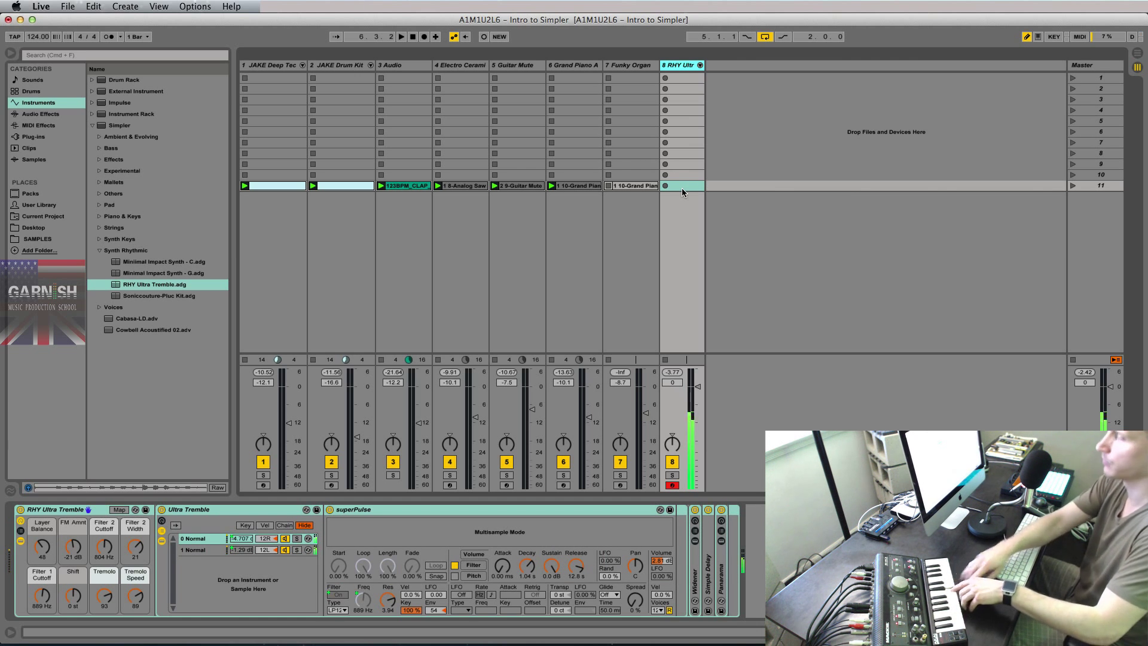
click(665, 186)
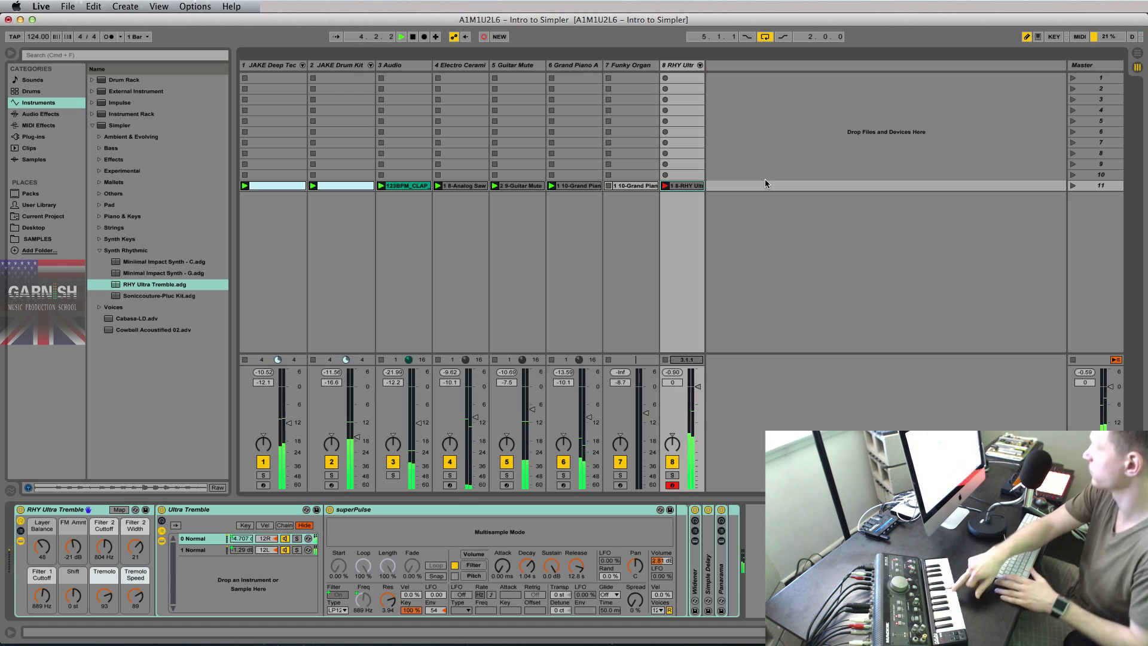
key(space)
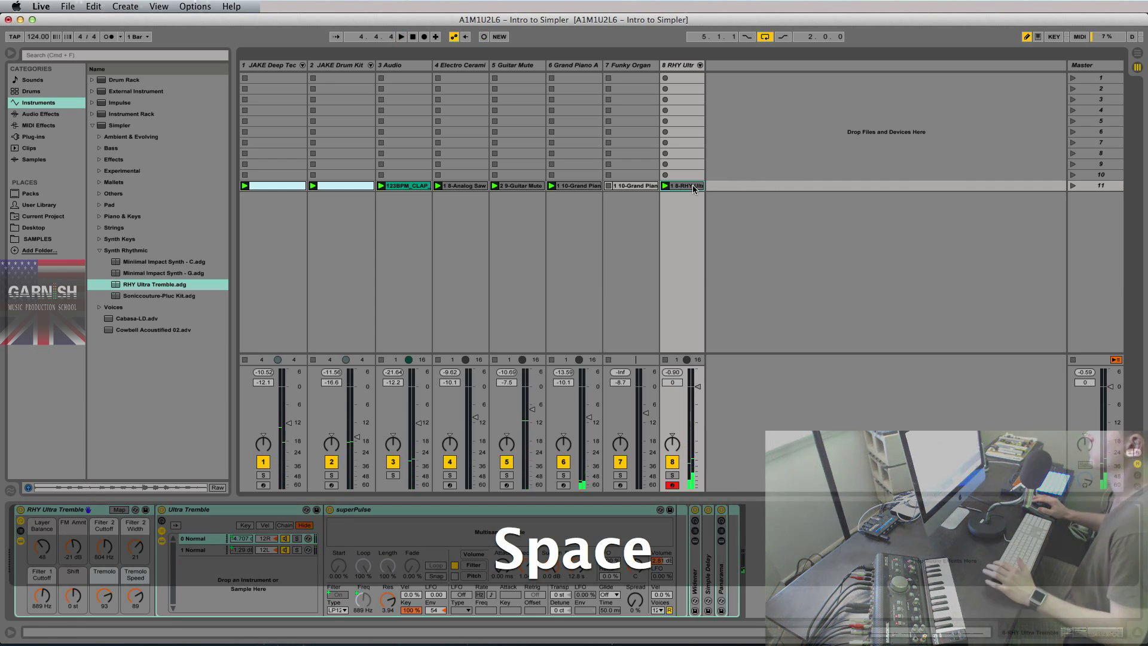
click(683, 185)
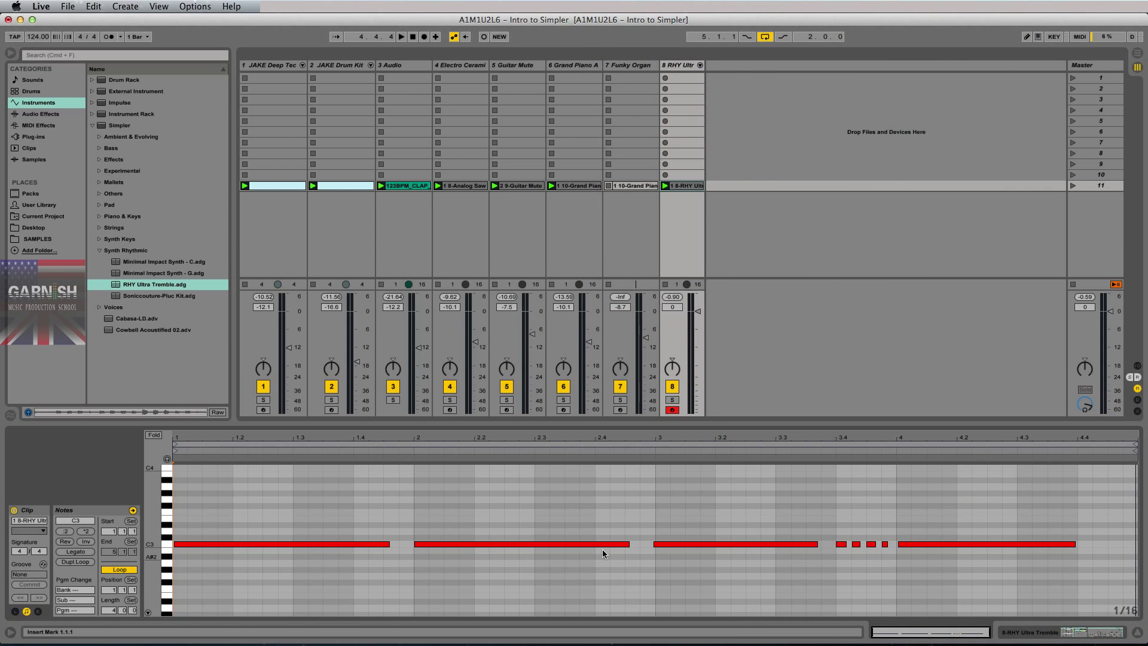
Quantize all recorded notes, then try lengthening the first two notes and undo it
key(super+a)
key(super+u)
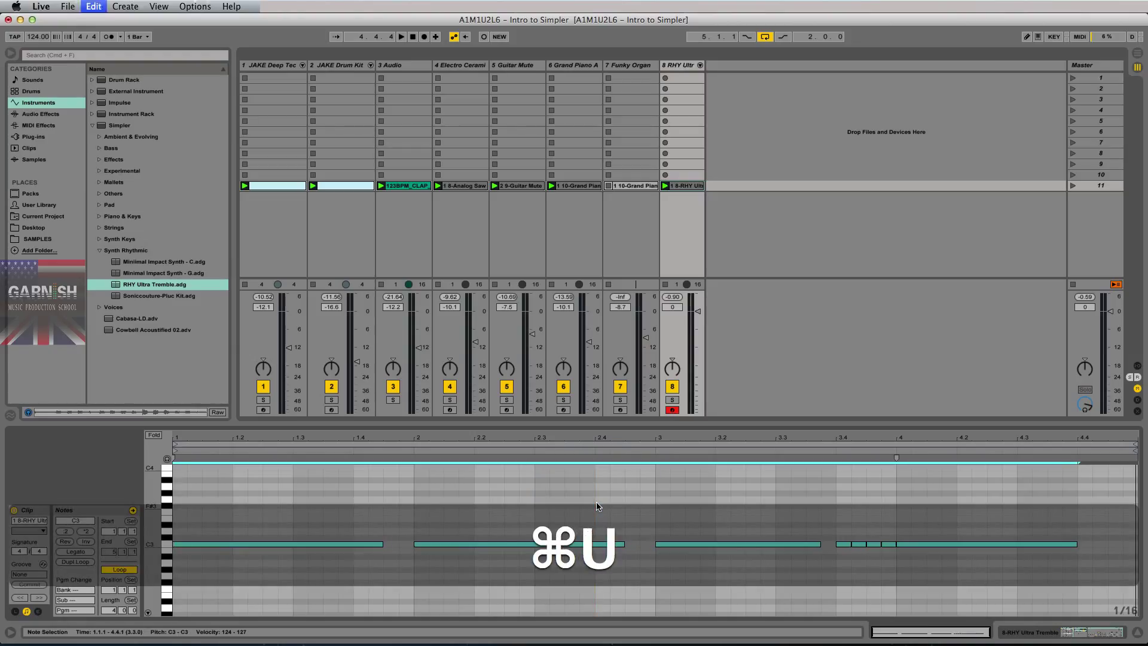
click(435, 500)
drag(359, 520, 454, 553)
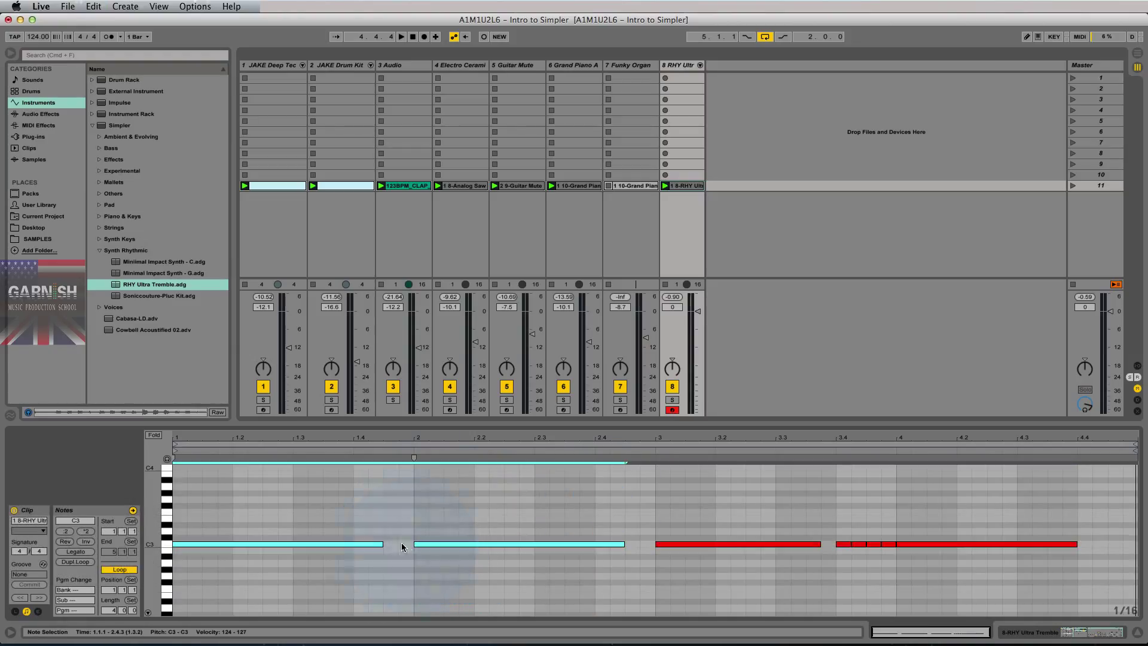
drag(383, 543, 414, 543)
click(700, 507)
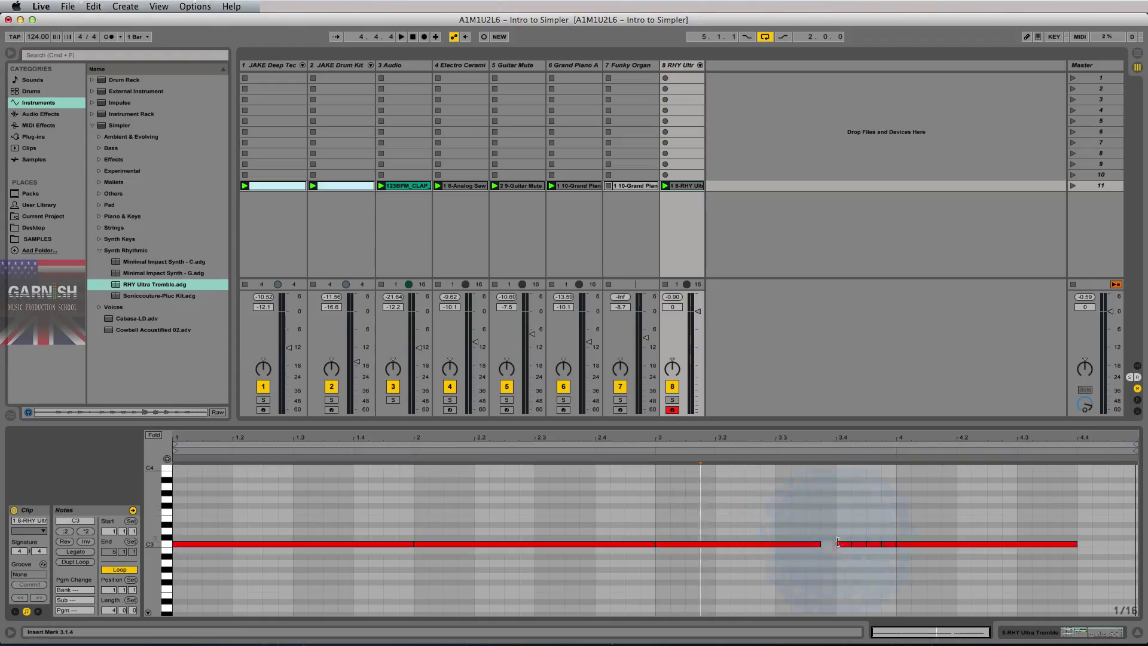
key(super+z)
Shorten the third note to end at 3.3.3 and stretch the last note to 4.4.3
click(866, 520)
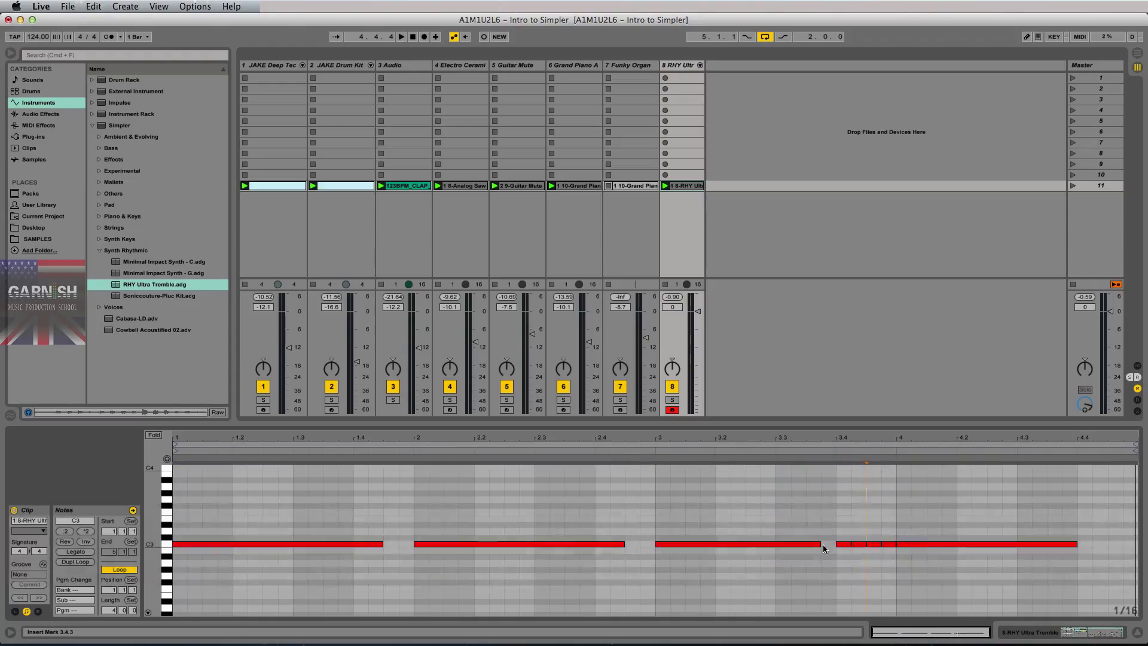
drag(820, 544, 805, 544)
drag(1075, 543, 1102, 544)
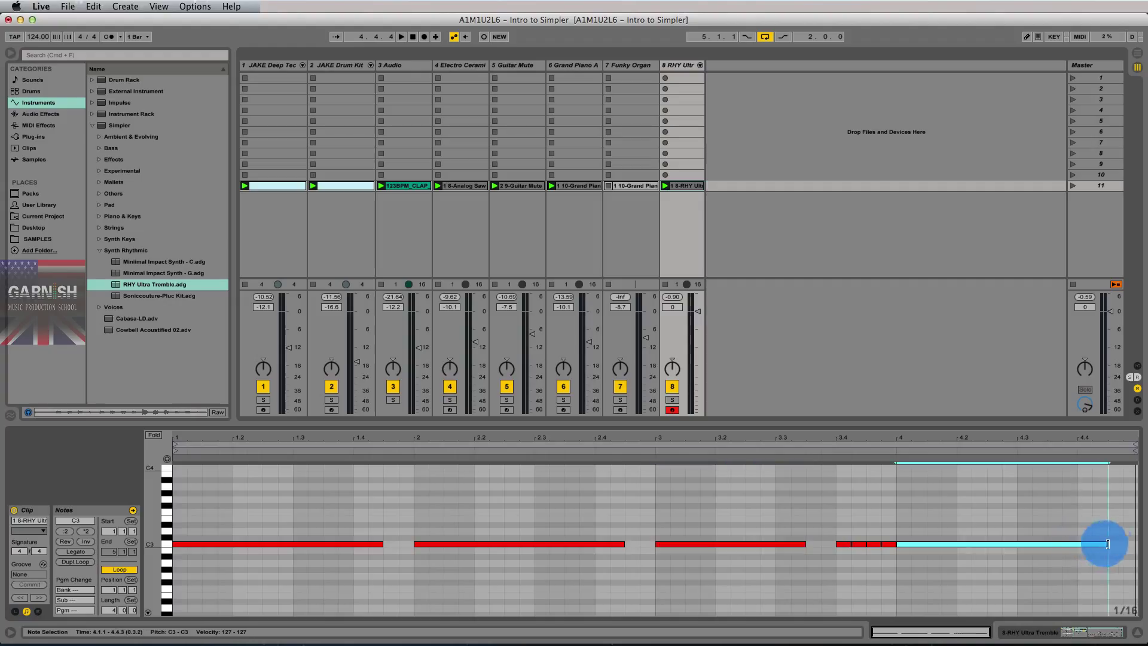
key(shift+Tab)
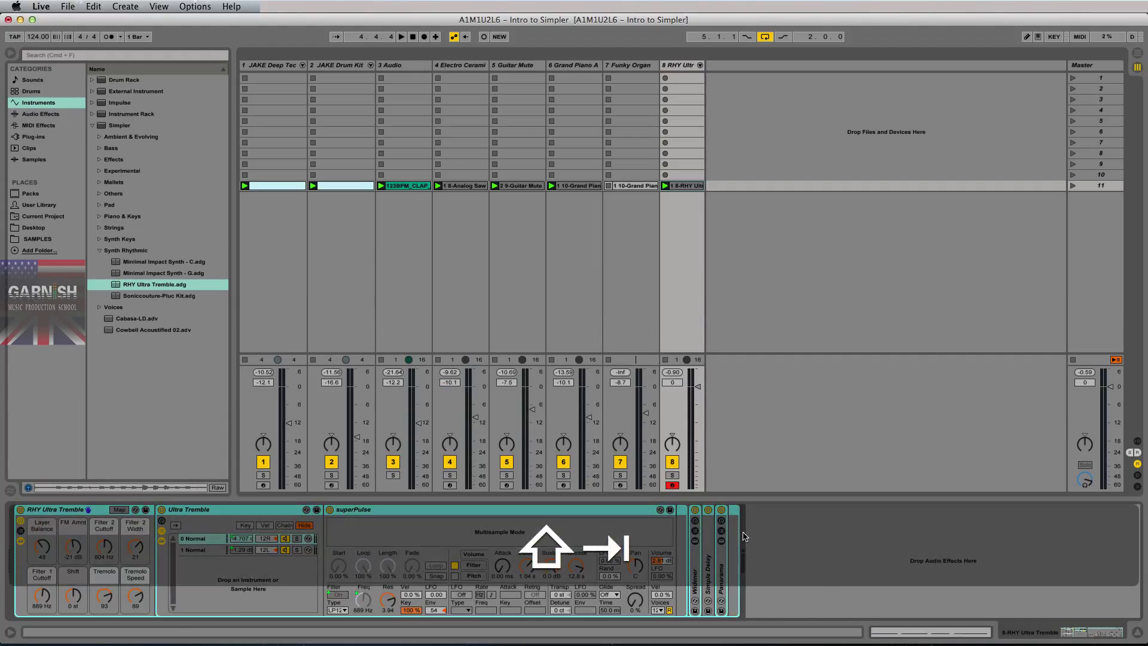
Play the set, lower RHY Ultra Tremble to -10 dB, and reopen its clip at 3.3.3
click(714, 571)
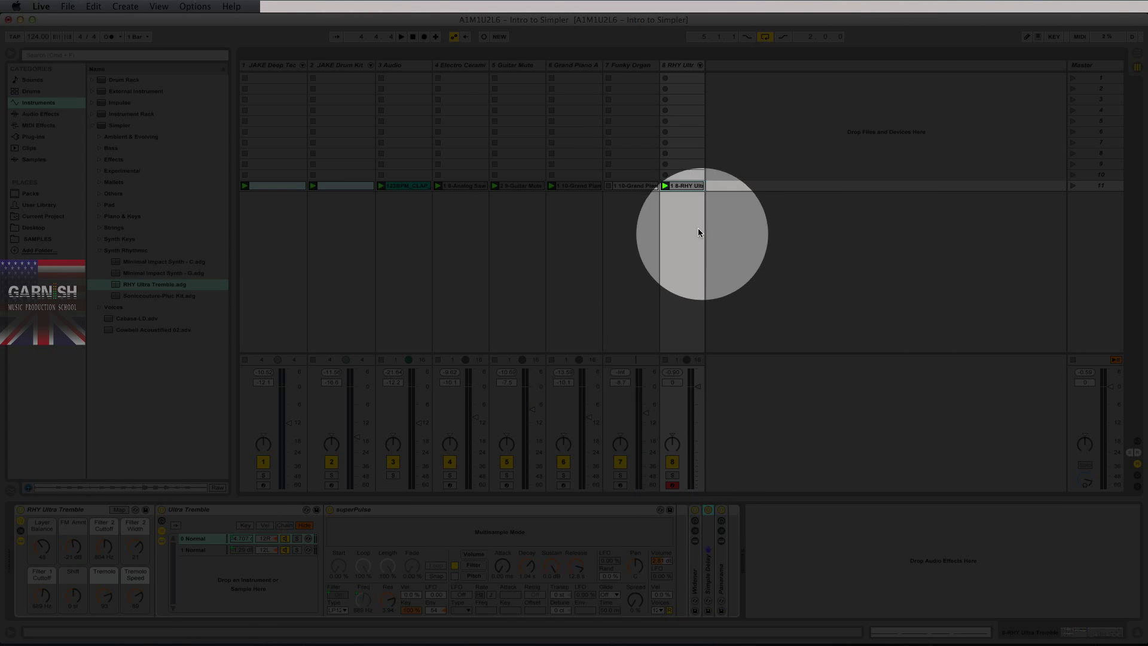
key(space)
drag(697, 387, 694, 386)
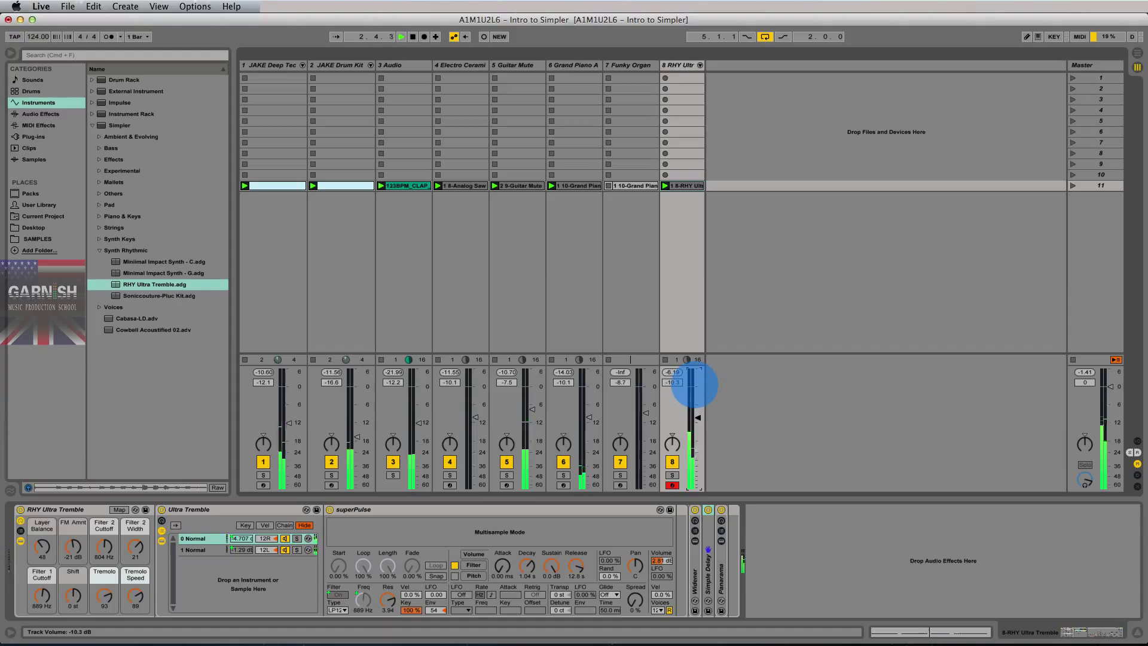
click(681, 185)
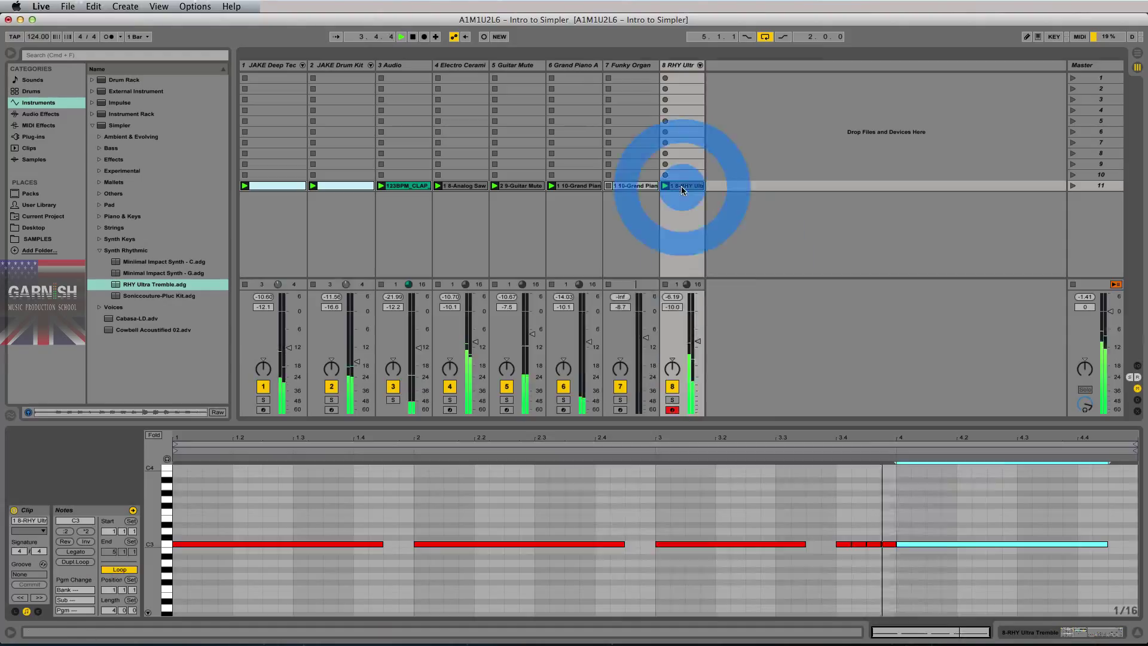
click(805, 488)
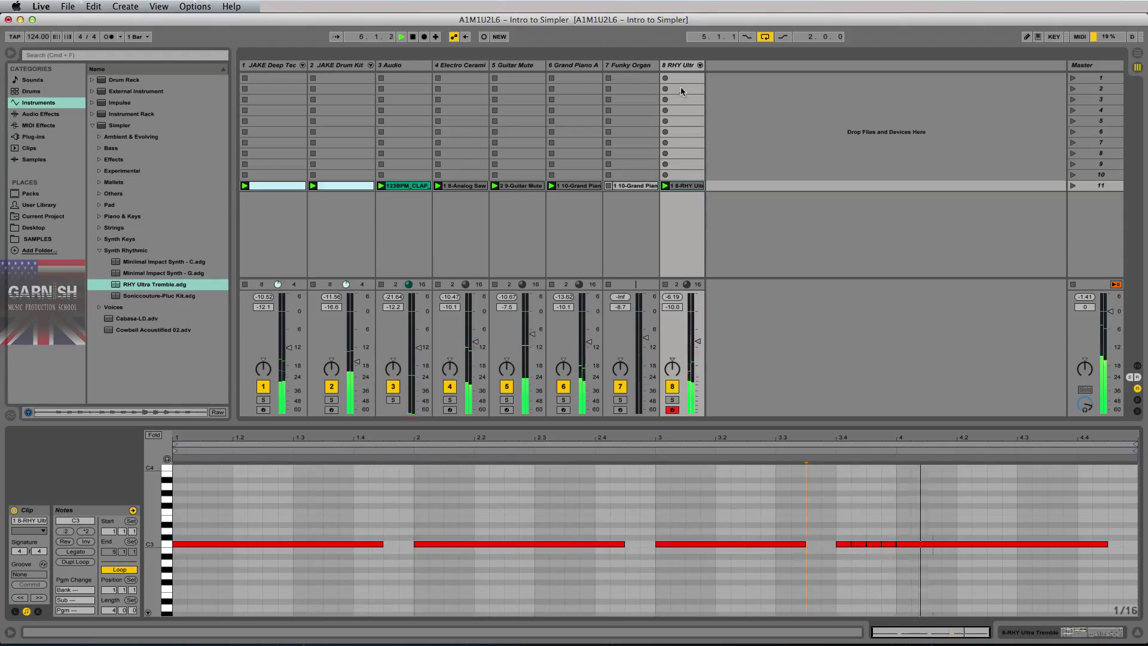
Stop playback of the quantized RHY Ultra Tremble clip
key(space)
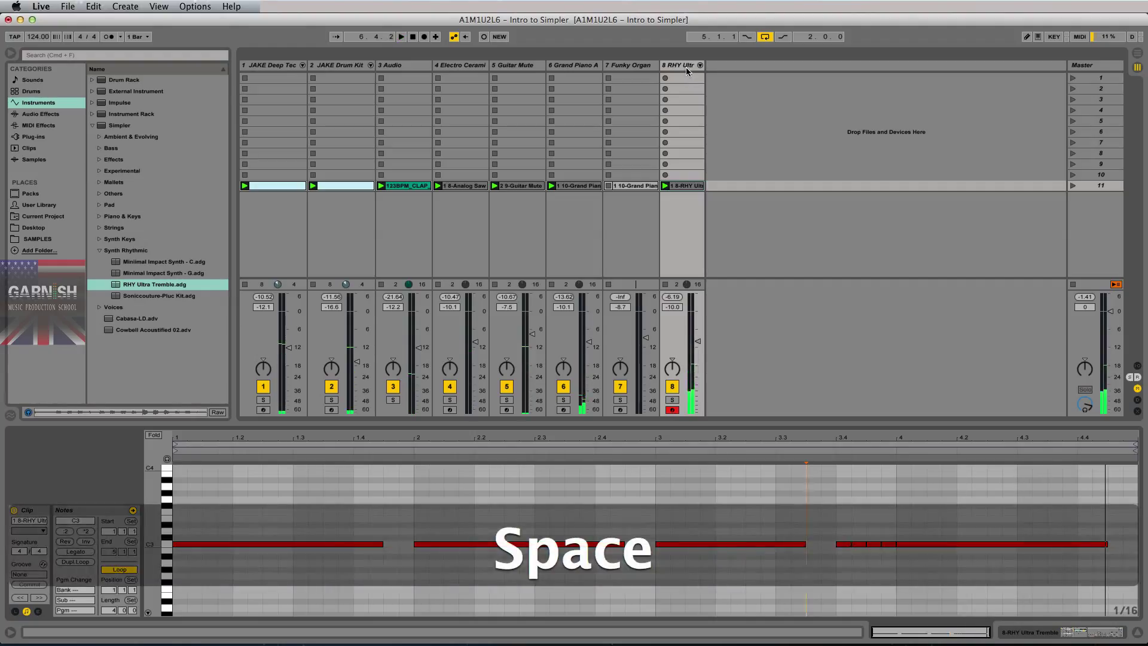